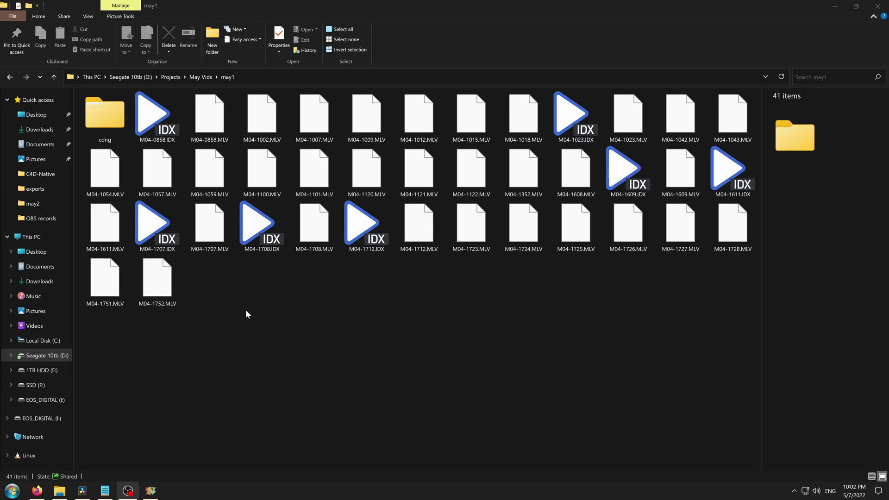
Step: Add the clip files in may1, leaving out the cdng folder and M04-0858.IDX, to the MLV App session
left_click(217, 318)
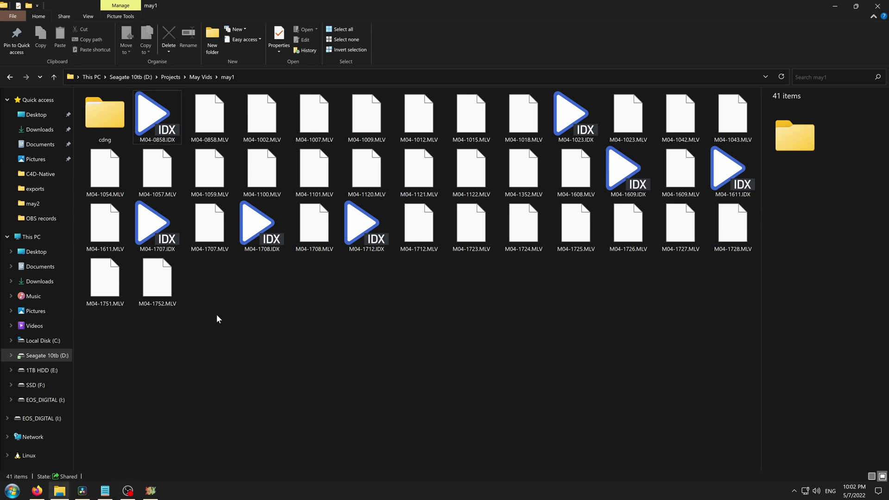
key("ctrl+a")
left_click(104, 116, "ctrl")
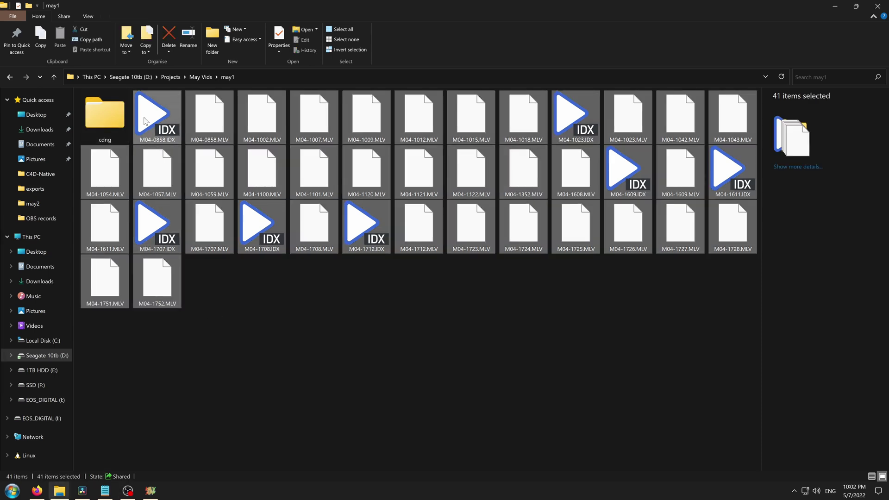
left_click(157, 116, "ctrl")
key("super+Left")
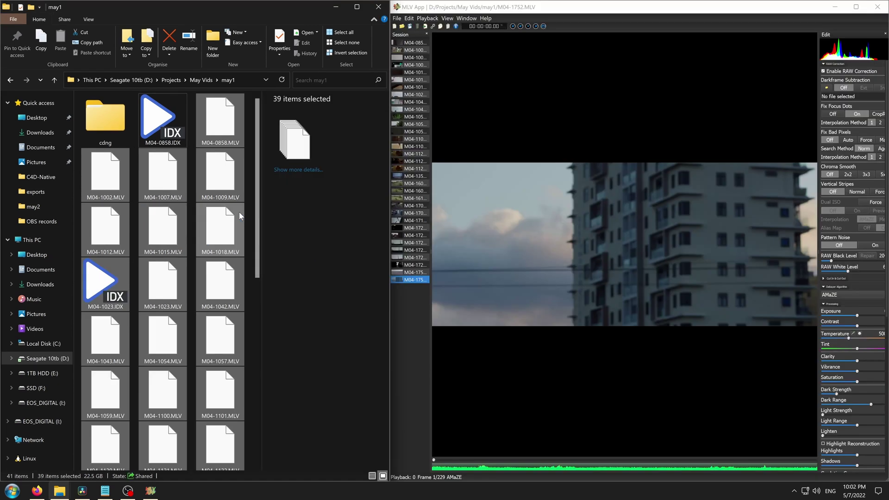
left_click_drag(239, 212, 407, 200)
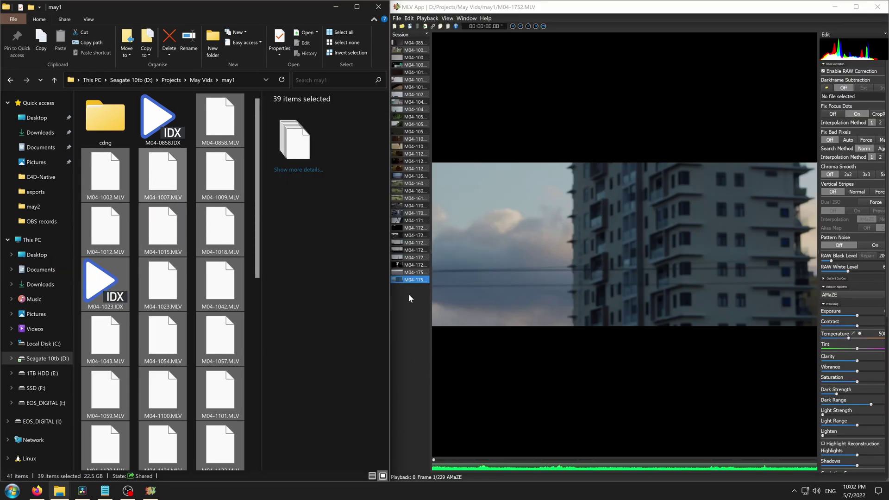
Step: Set Fix Bad Pixels to Auto and Chroma Smooth to 2x2, and copy the receipt with a mask that includes Fix Bad Pixels
left_click(848, 140)
left_click(848, 174)
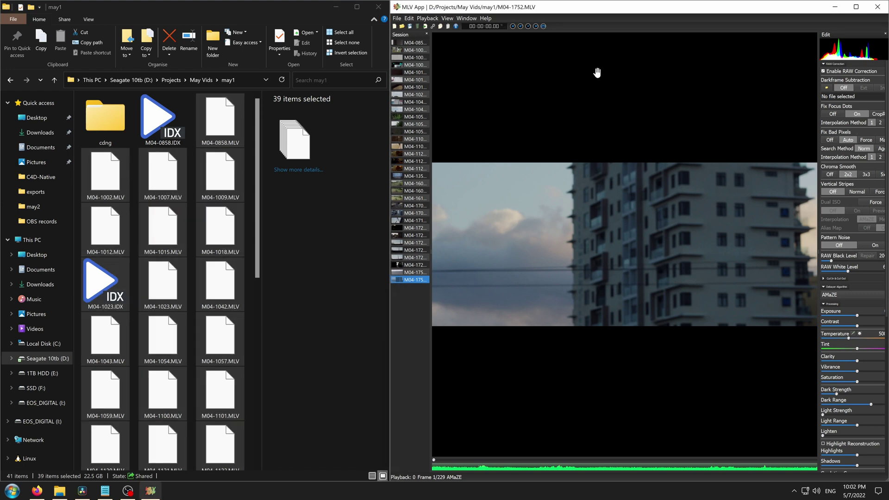
left_click(443, 26)
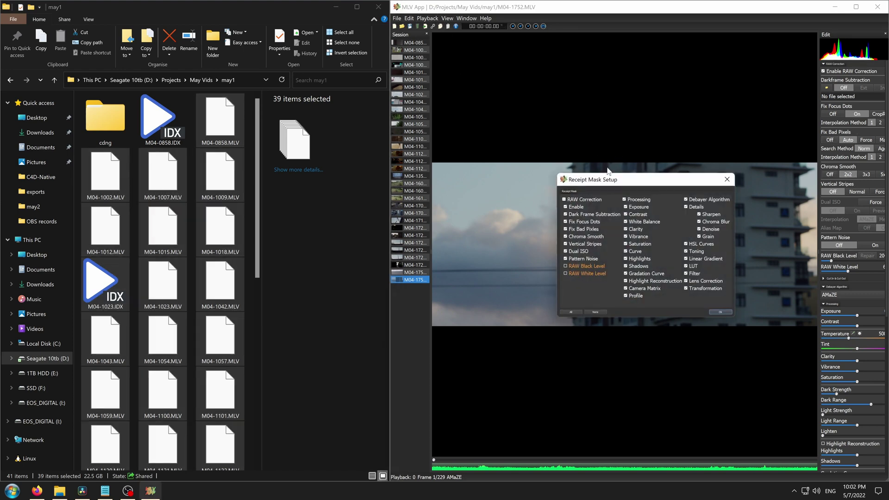
left_click(596, 312)
left_click(575, 230)
left_click(720, 313)
Step: Select every clip in the session and review the export settings with the CinemaDNG Lossless codec
key("ctrl+a")
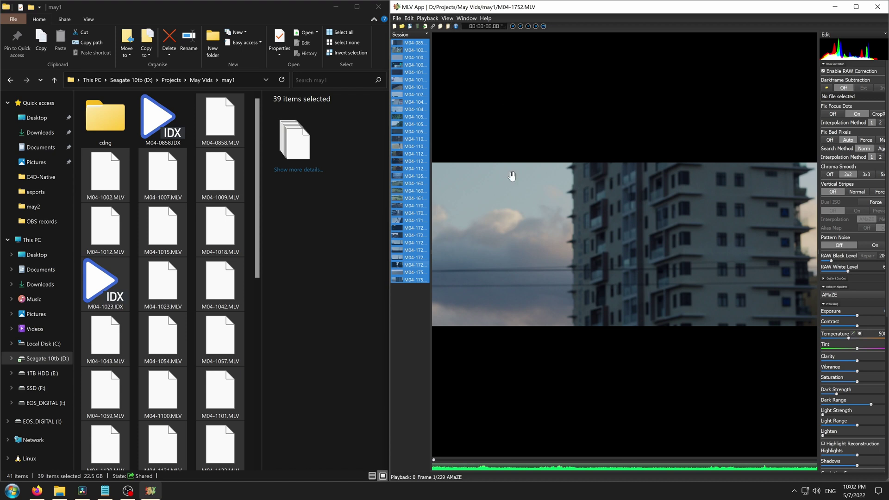
left_click(432, 26)
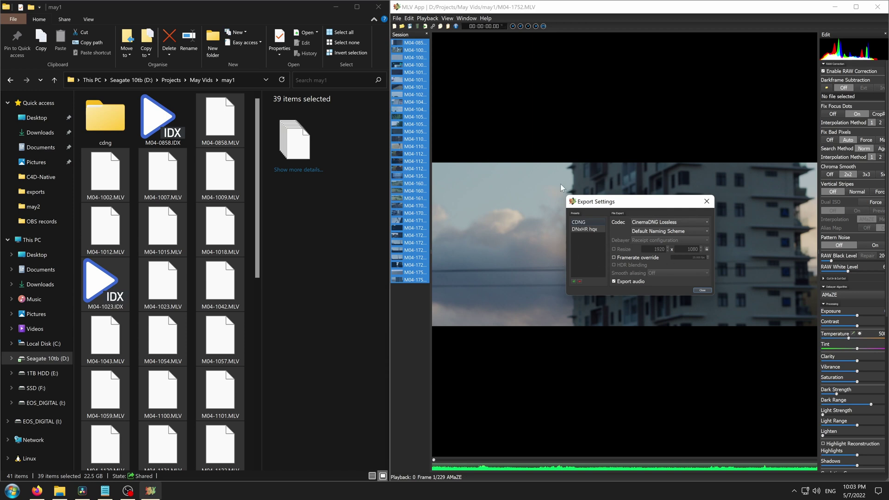
left_click(706, 201)
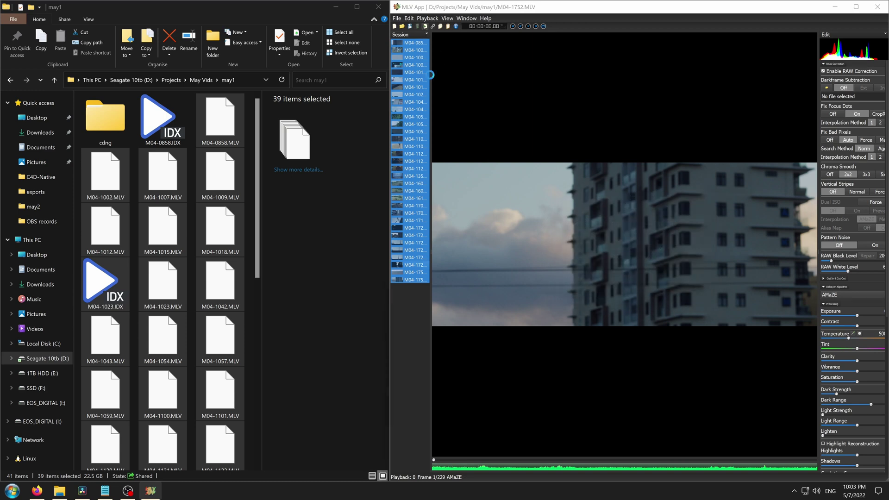
left_click(798, 277)
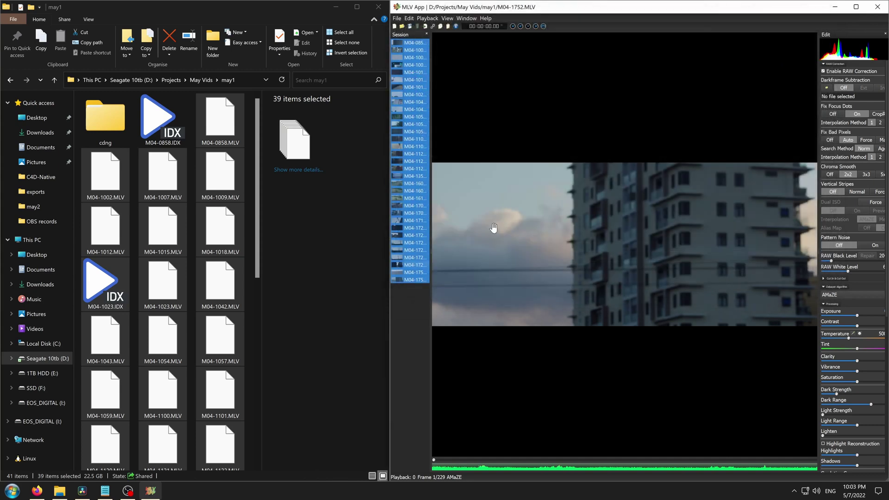
Step: Close MLV App and the file window, check the imported clips in DaVinci Resolve, and switch to the Color page
left_click(877, 7)
left_click(378, 7)
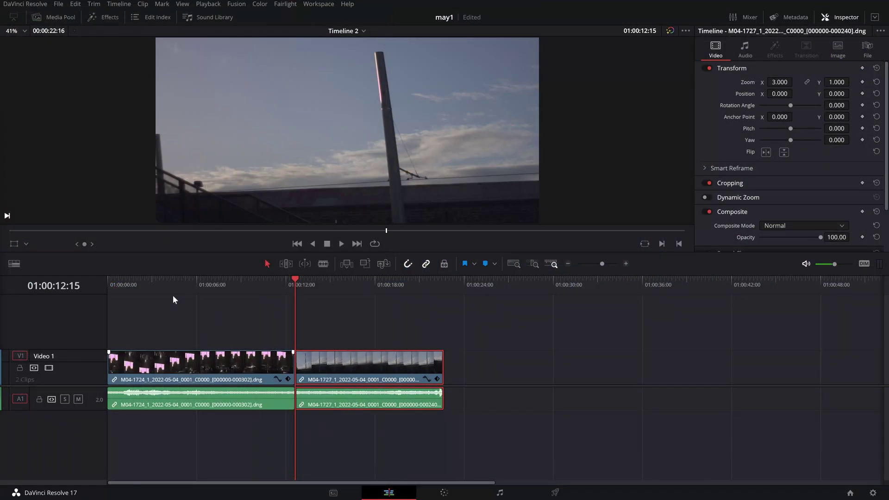
left_click(54, 17)
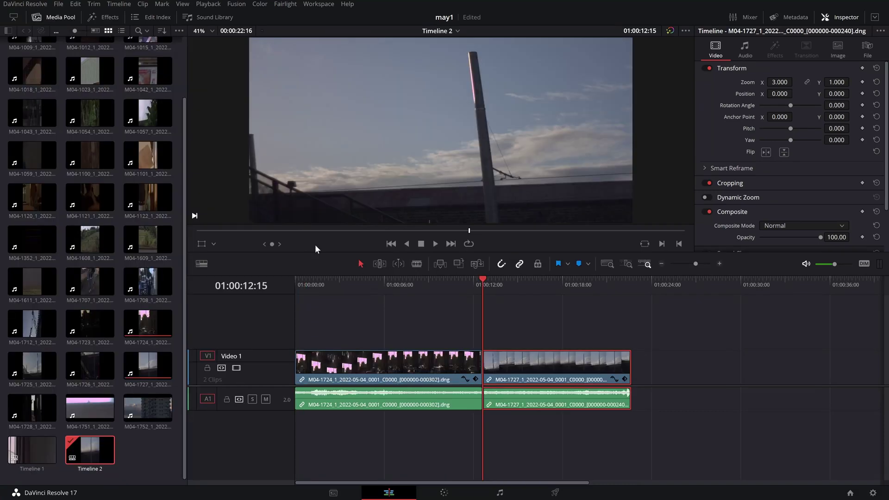
left_click(57, 16)
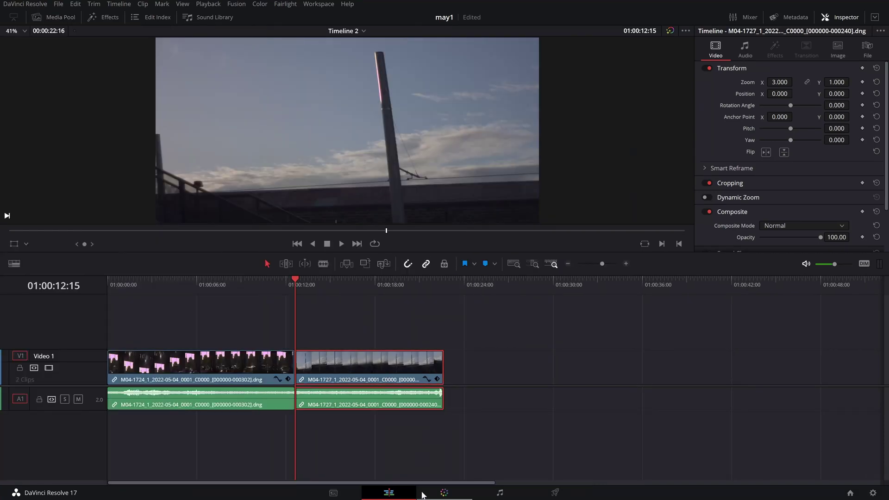
left_click(443, 492)
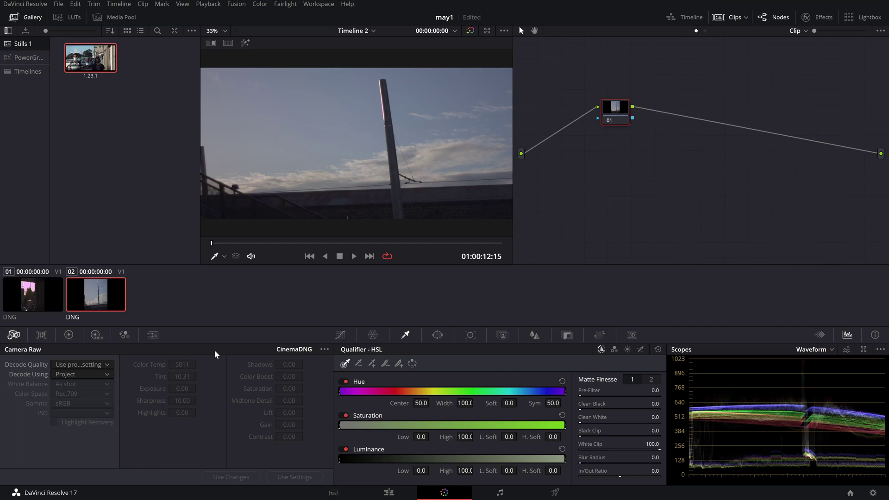
Step: Decode clip 02's camera raw using Clip, with Blackmagic Design color space, Blackmagic Design Film gamma and Highlight Recovery enabled
left_click(84, 375)
left_click(74, 416)
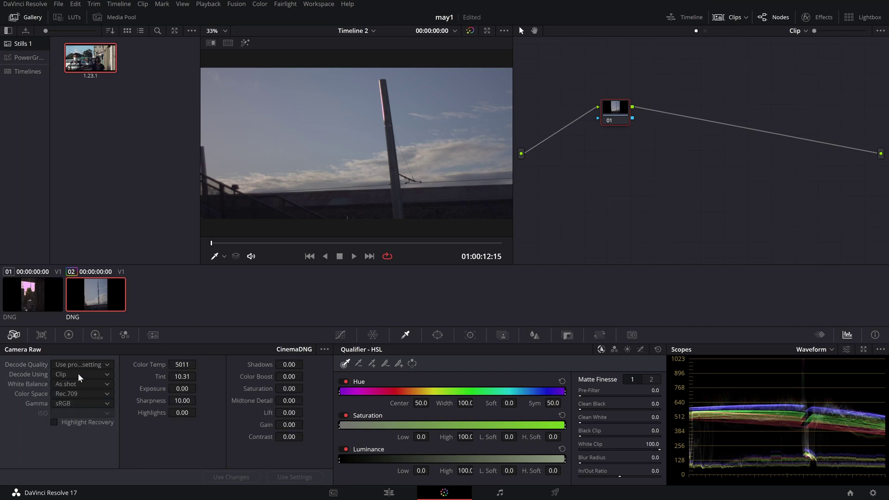
left_click(85, 401)
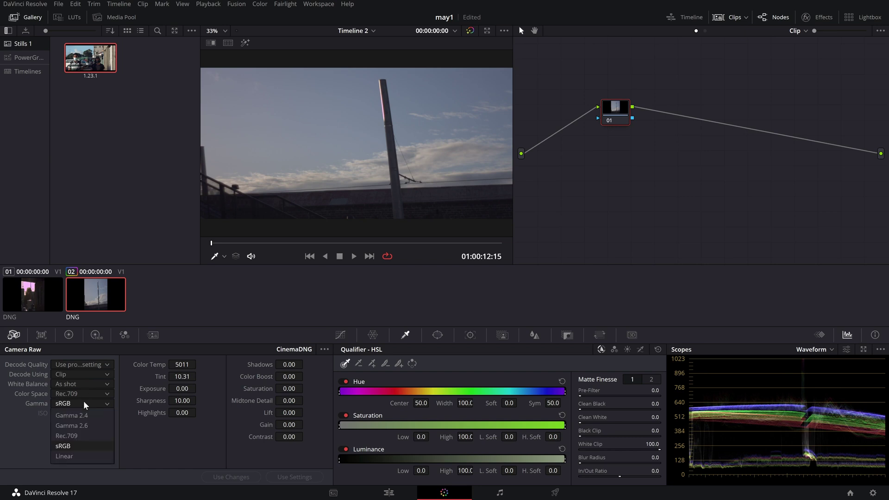
left_click(79, 393)
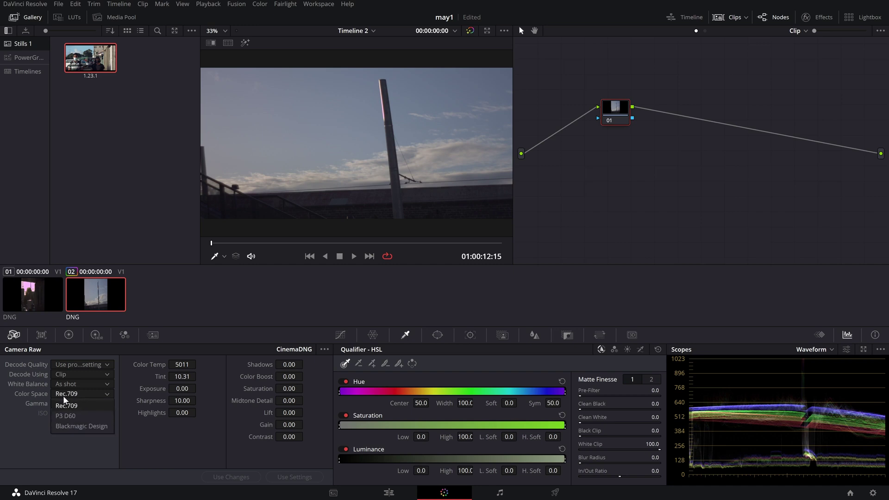
left_click(73, 425)
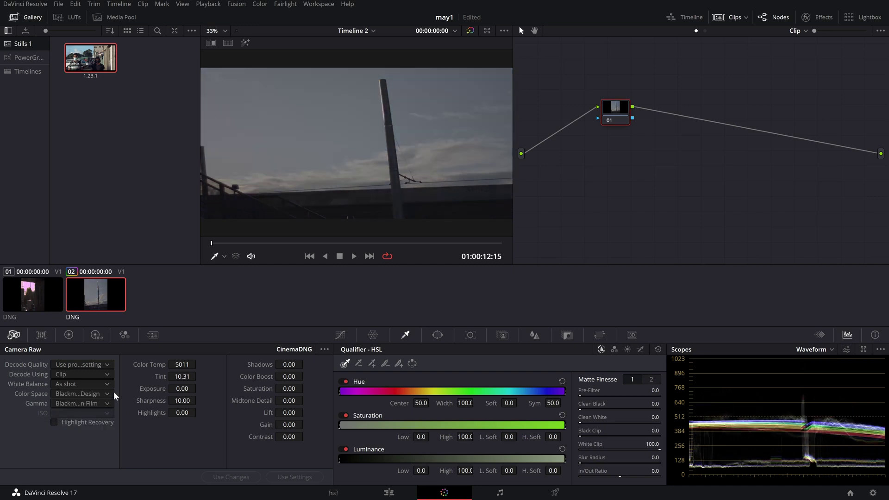
left_click(77, 404)
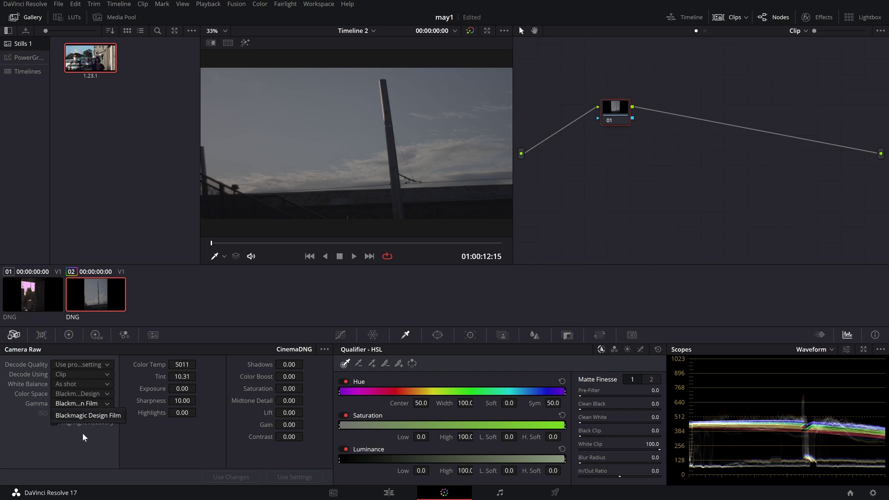
left_click(86, 437)
left_click(55, 422)
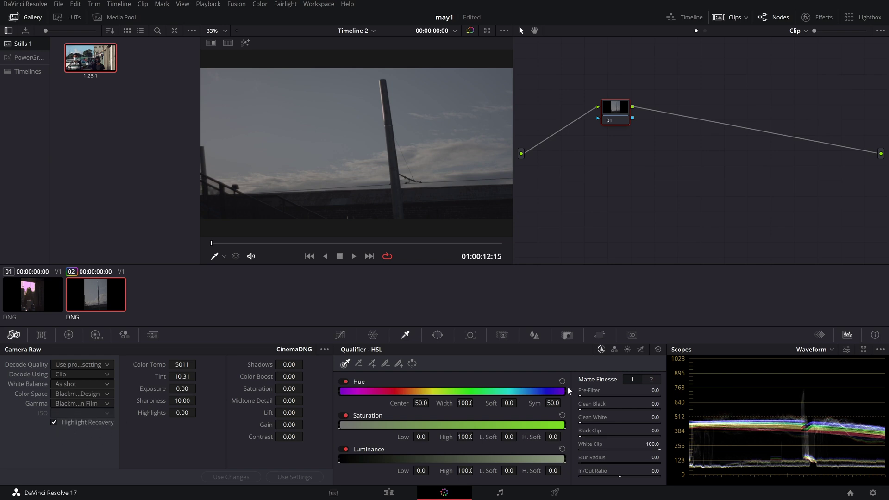
Step: Add two serial nodes after node 01 and apply the Color Space Transform effect to node 03
key("alt+s")
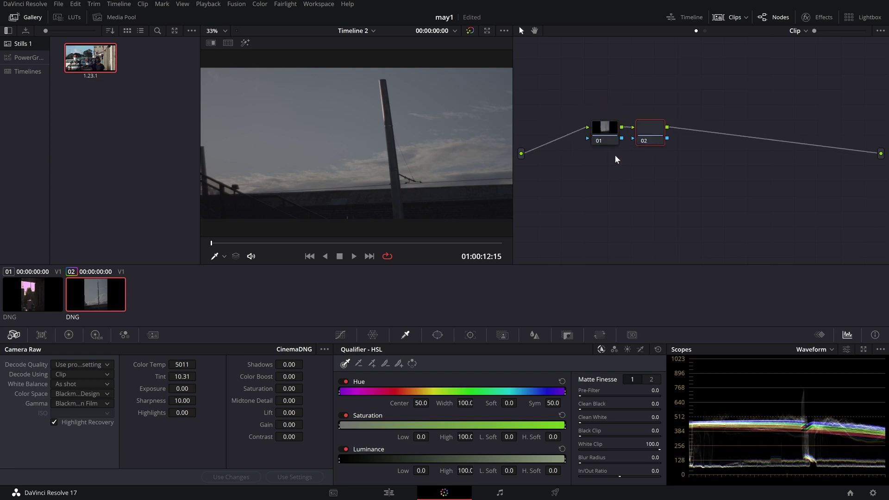
key("alt+s")
left_click(818, 17)
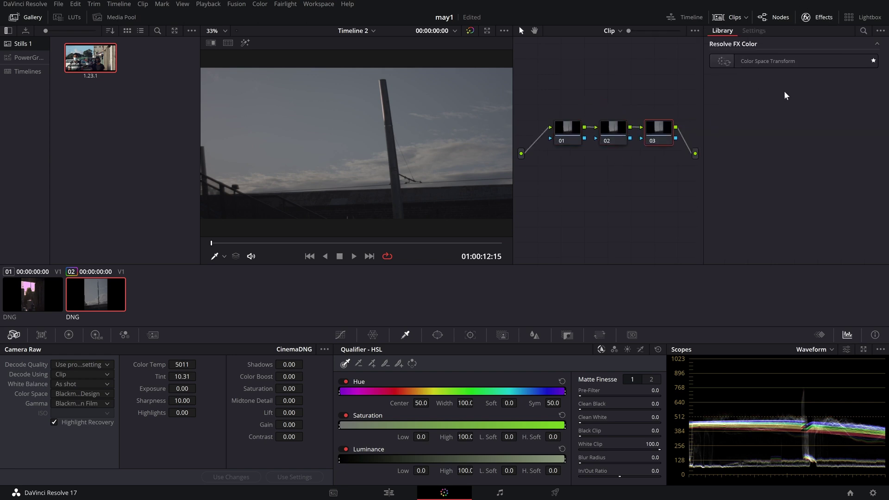
left_click_drag(786, 61, 654, 135)
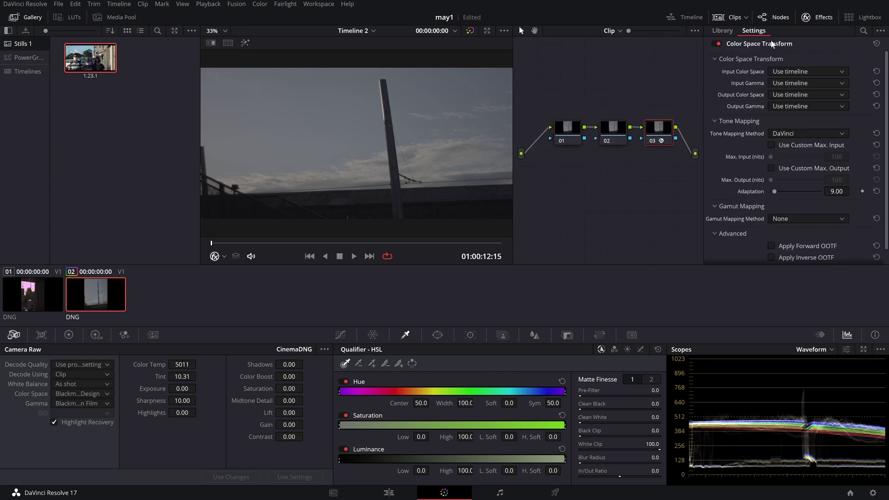
Step: Show all effects in the library and apply Color Space Transform to node 01
left_click(734, 32)
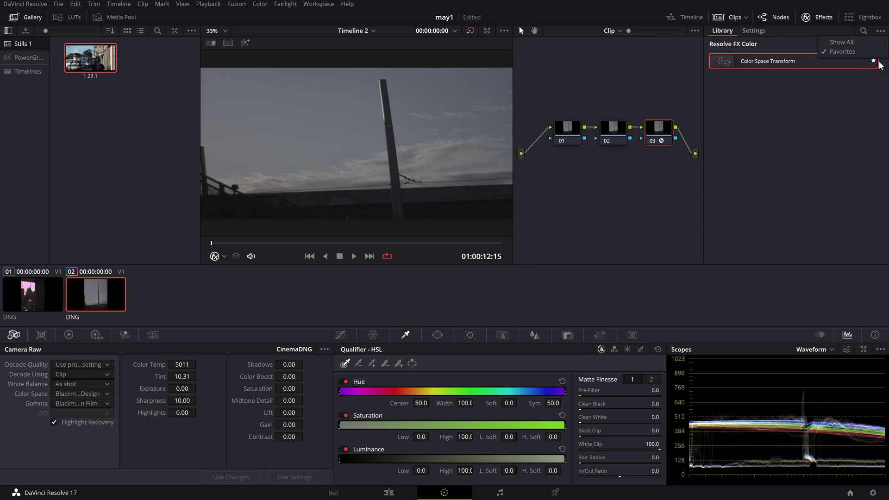
left_click(878, 44)
scroll(806, 220, "down", 2)
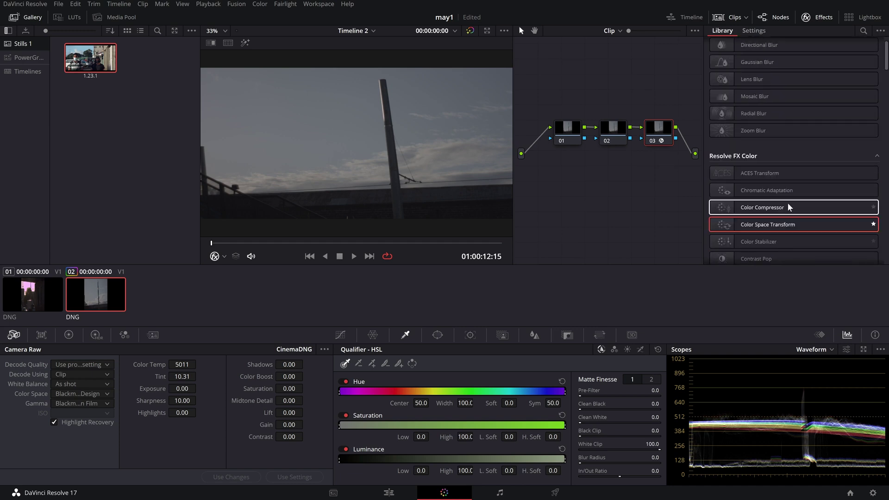
left_click_drag(767, 233, 568, 134)
left_click(806, 17)
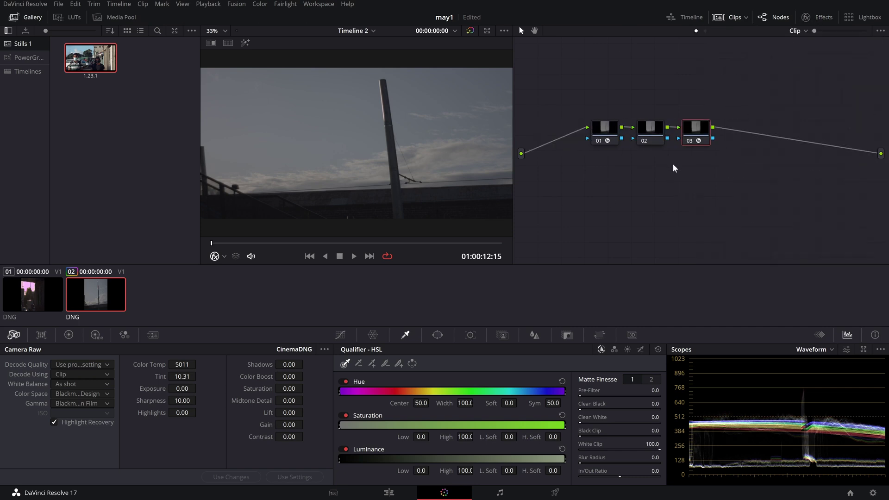
Step: Set node 01's Color Space Transform input color space to DaVinci Wide Gamut and input gamma to Blackmagic Design Film
left_click(606, 137)
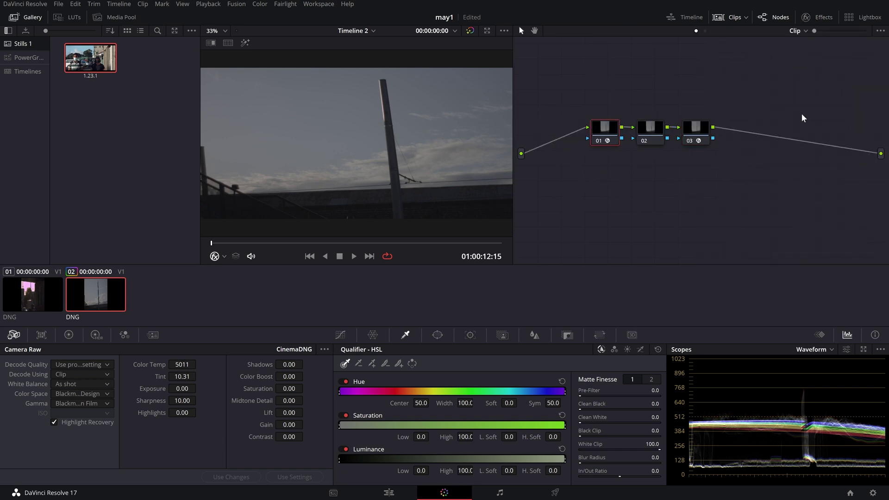
left_click(802, 15)
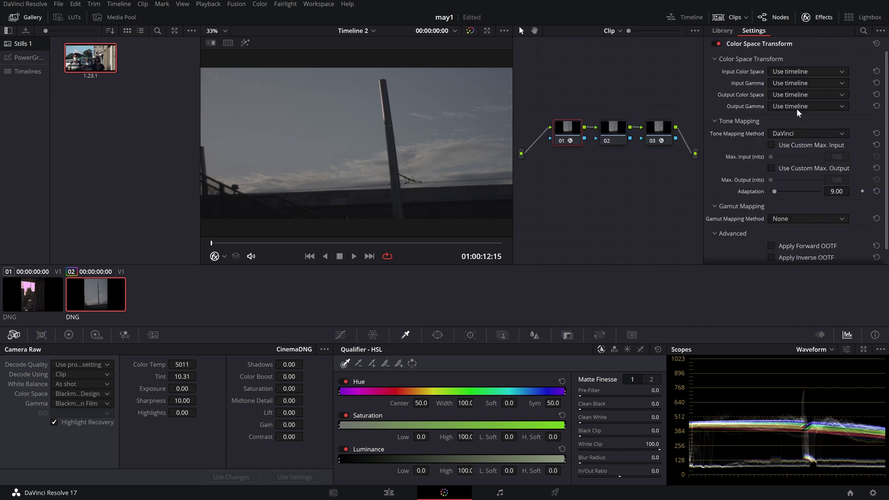
left_click(774, 74)
scroll(840, 144, "down", 3)
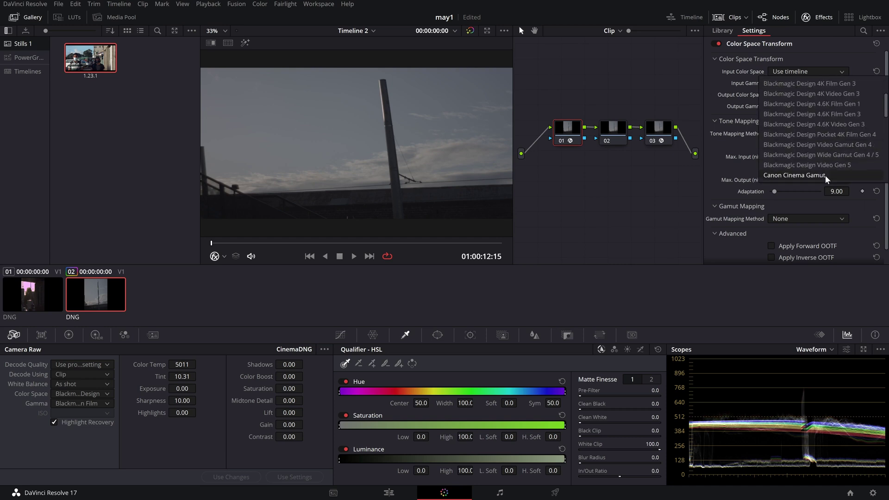
scroll(826, 178, "down", 2)
left_click(818, 160)
left_click(820, 85)
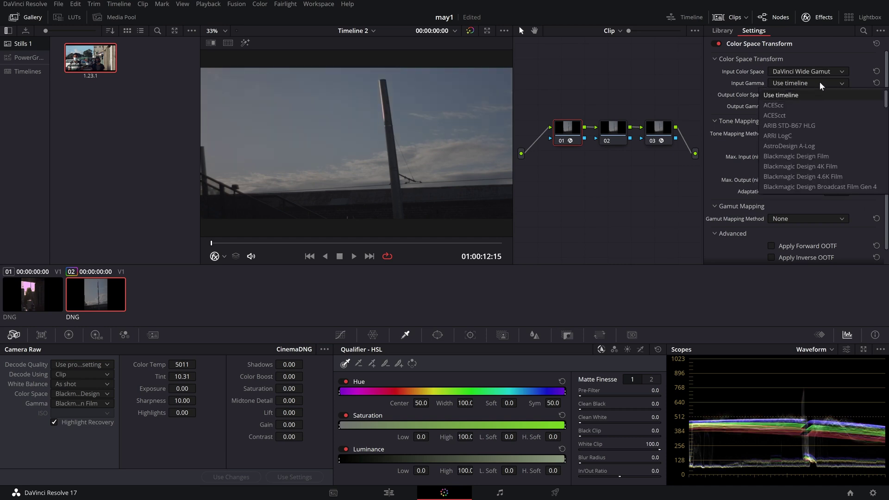
scroll(824, 156, "down", 2)
left_click(802, 129)
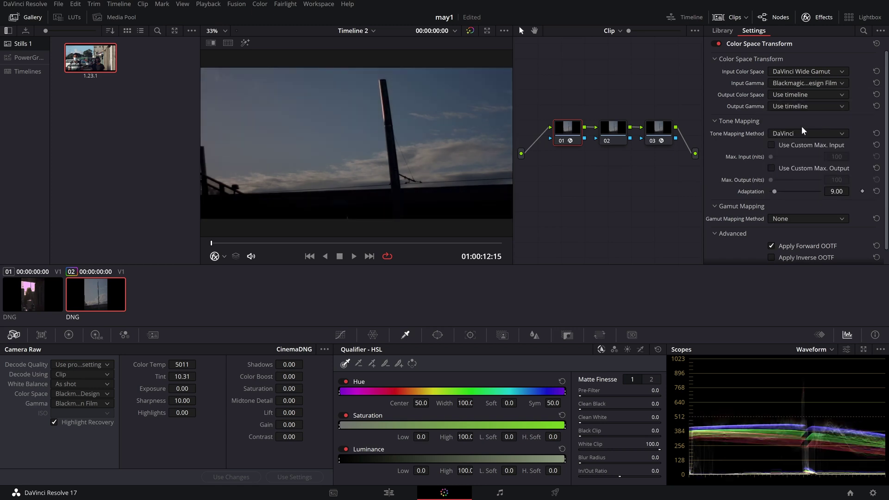
Step: Set node 01's Color Space Transform output color space to DaVinci Wide Gamut and output gamma to DaVinci Intermediate
left_click(807, 95)
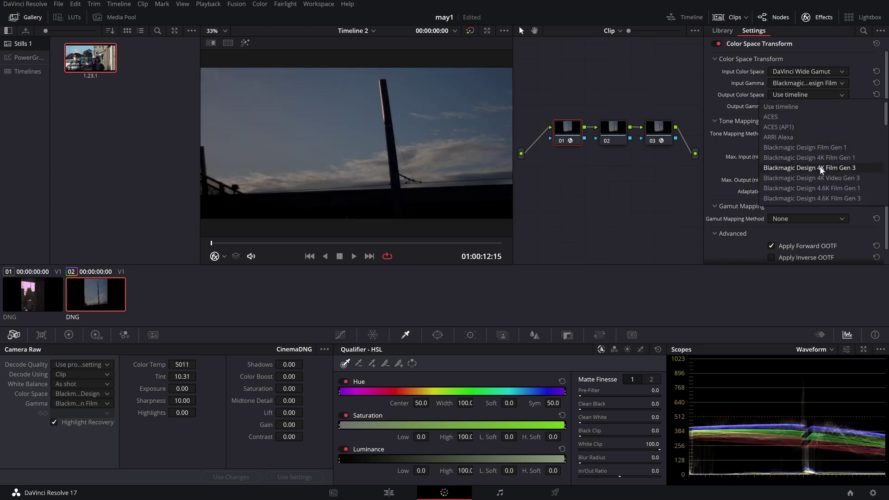
scroll(796, 152, "down", 1)
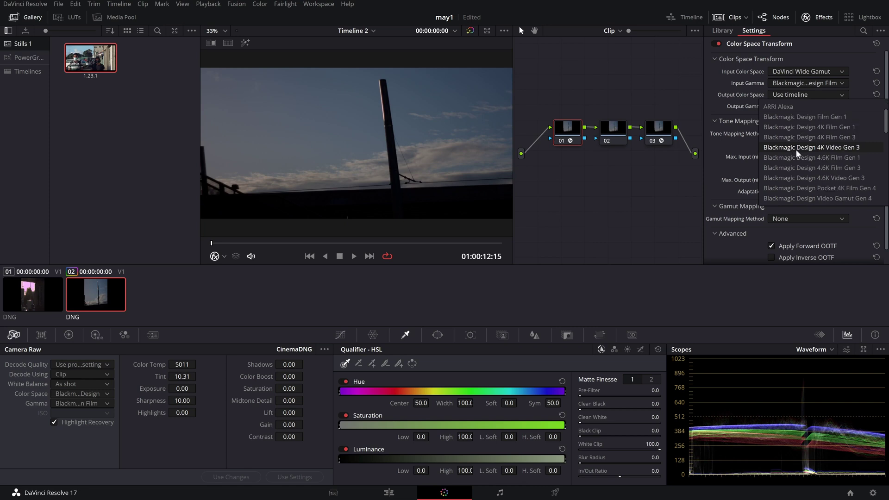
scroll(797, 152, "down", 3)
left_click(814, 147)
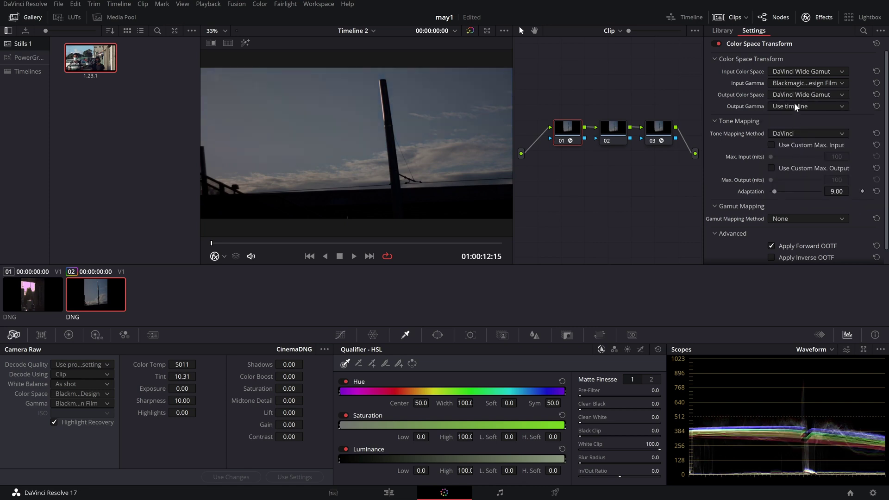
left_click(798, 106)
scroll(828, 190, "down", 3)
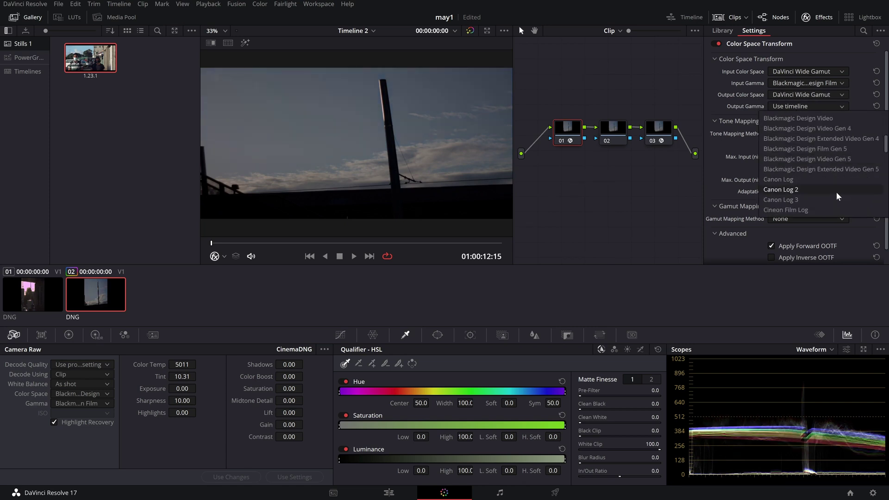
scroll(828, 195, "down", 1)
left_click(822, 192)
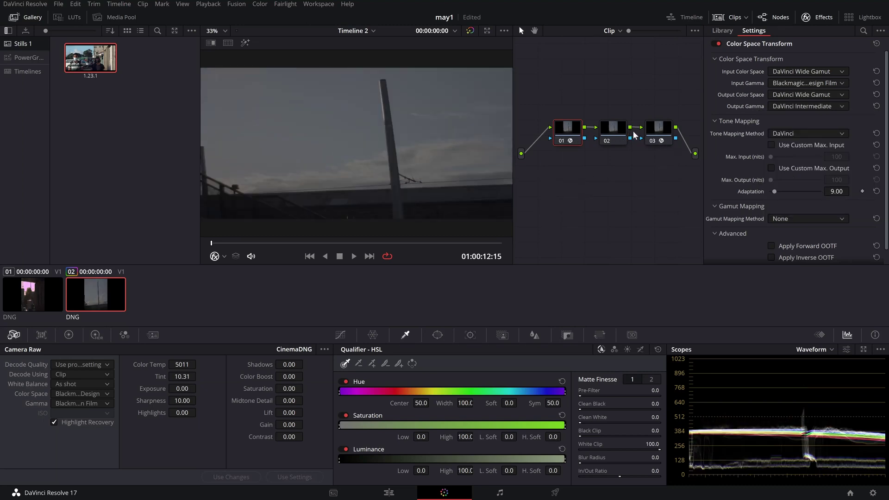
Step: Set node 03's Color Space Transform input color space to DaVinci Wide Gamut and input gamma to DaVinci Intermediate
left_click(657, 131)
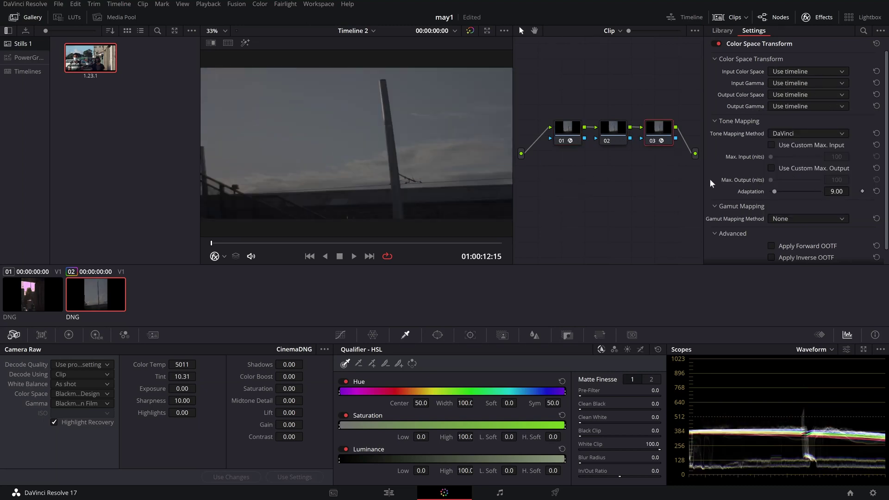
left_click(813, 75)
scroll(820, 144, "down", 4)
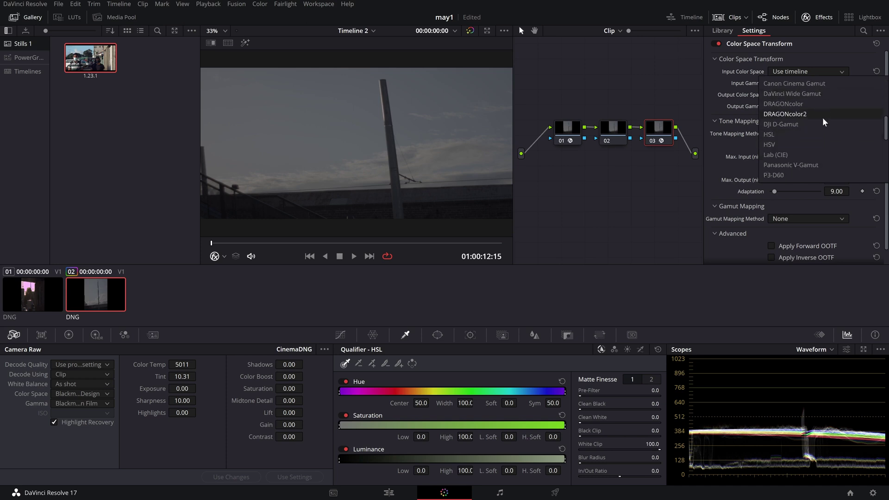
left_click(816, 93)
left_click(817, 84)
scroll(838, 158, "down", 3)
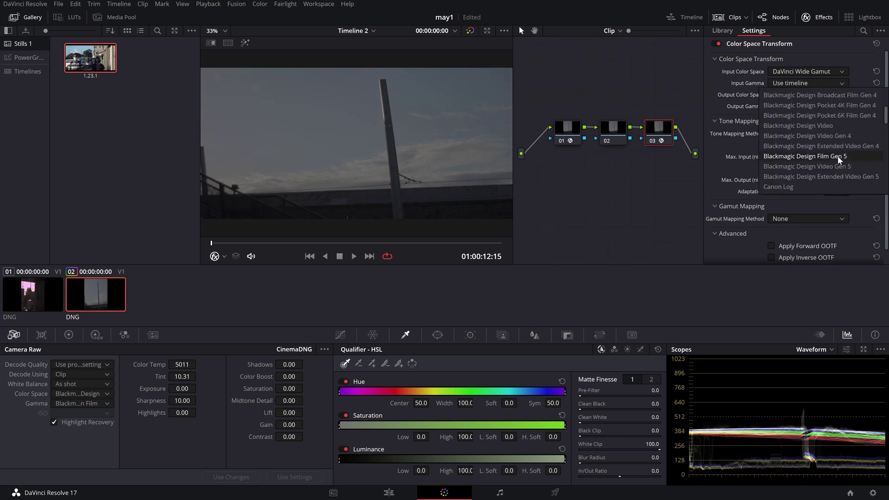
scroll(835, 162, "down", 4)
left_click(810, 134)
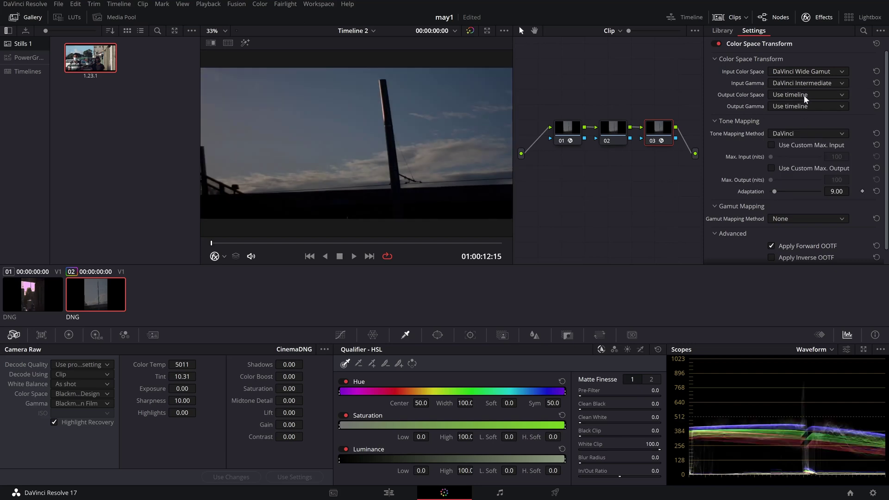
Step: Set node 03's Color Space Transform output color space and output gamma both to Rec.709
left_click(806, 95)
scroll(808, 165, "down", 4)
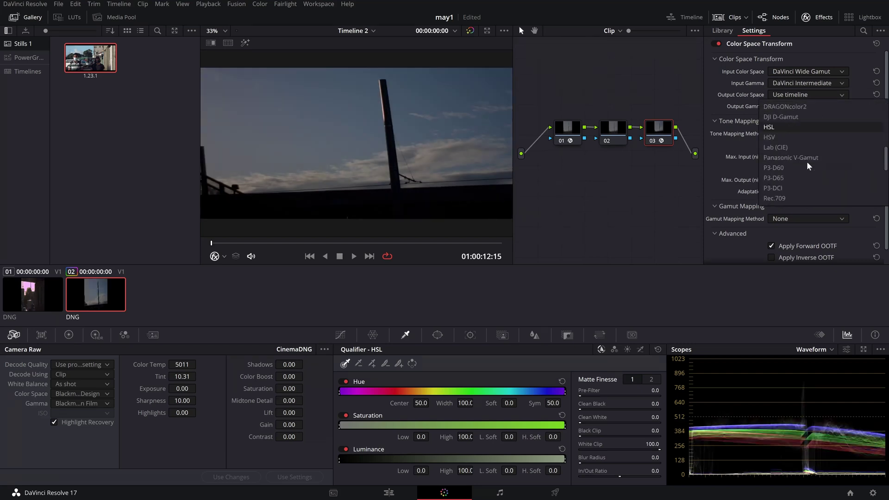
scroll(808, 166, "down", 3)
left_click(793, 115)
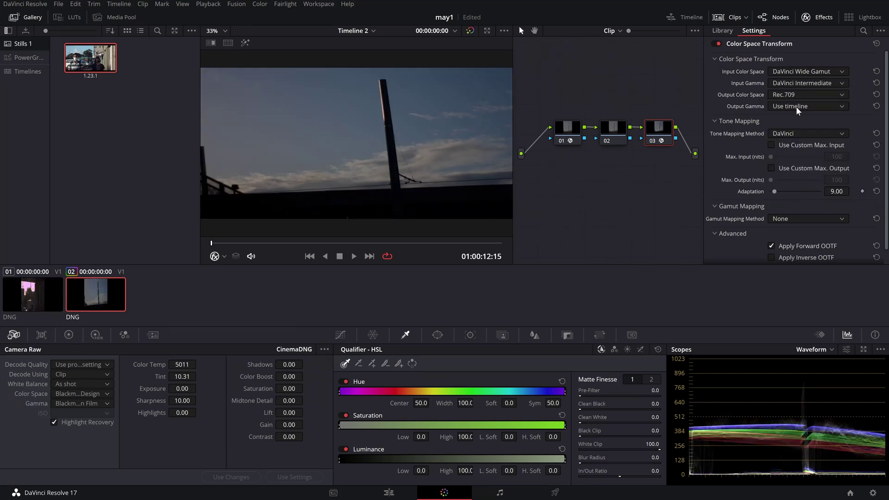
left_click(796, 107)
scroll(802, 179, "down", 5)
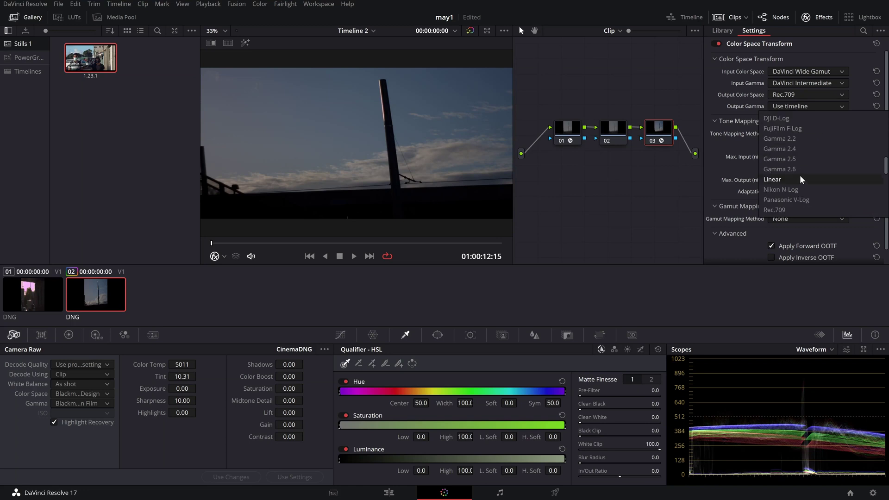
left_click(799, 209)
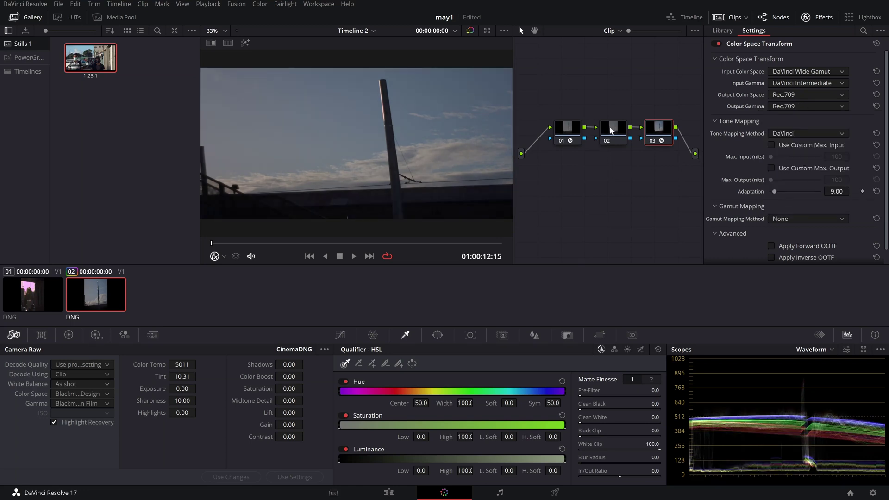
Step: Stagger the three nodes in the graph and hide the effects, clip thumbnails and gallery to free up space
left_click_drag(610, 131, 602, 175)
left_click_drag(563, 132, 561, 112)
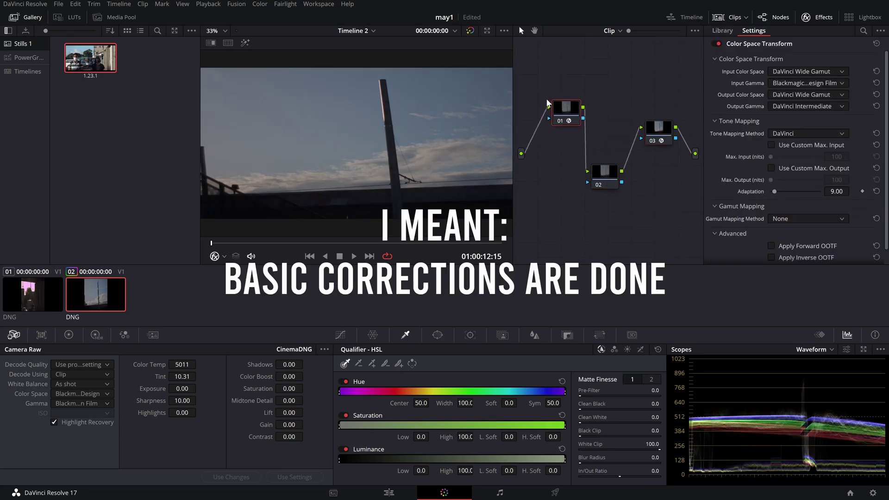
left_click(809, 18)
left_click(731, 19)
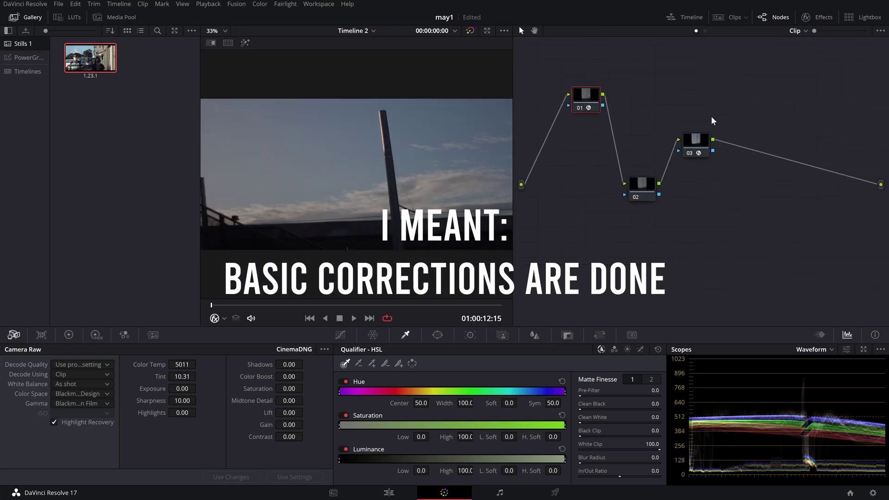
left_click_drag(697, 153, 733, 159)
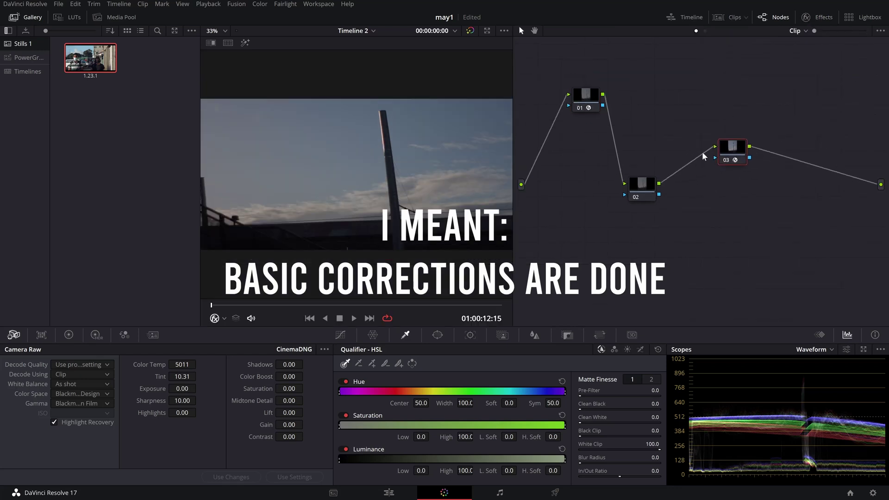
left_click(34, 18)
Step: Move nodes 01 and 03 toward opposite ends of the node graph and place node 02 just beside node 01
left_click_drag(576, 99, 562, 124)
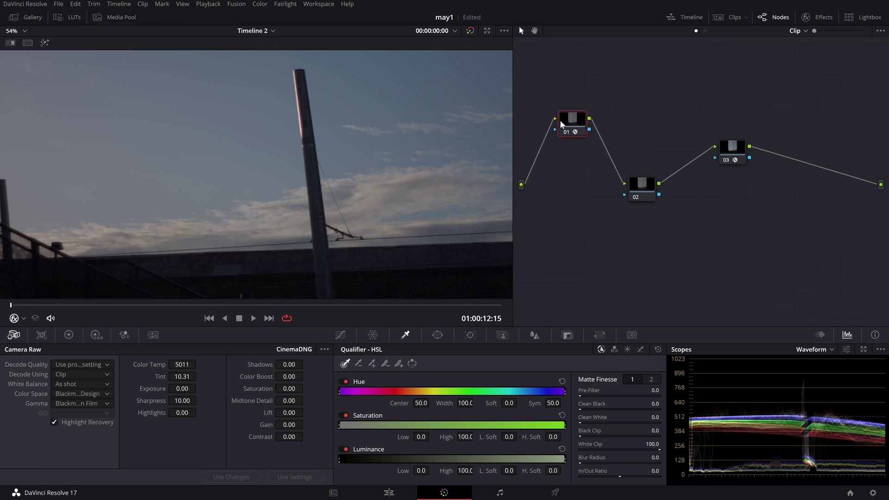
left_click(734, 149)
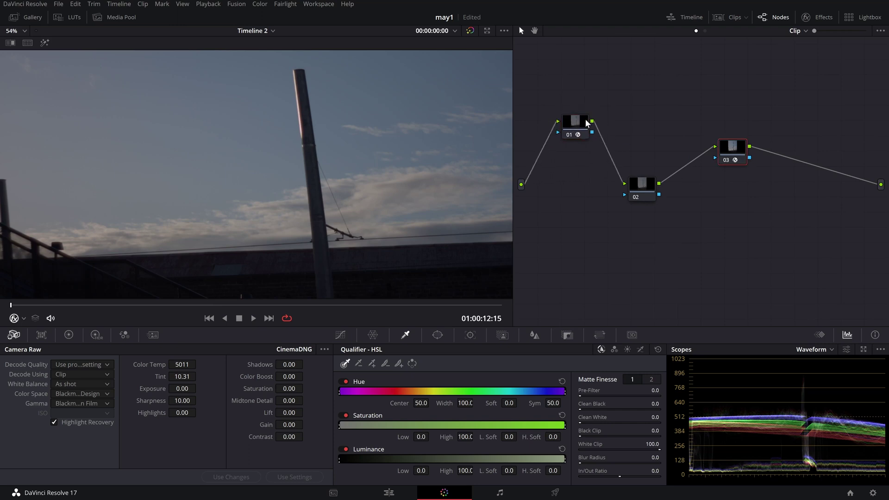
left_click_drag(569, 124, 541, 101)
left_click_drag(741, 146, 797, 161)
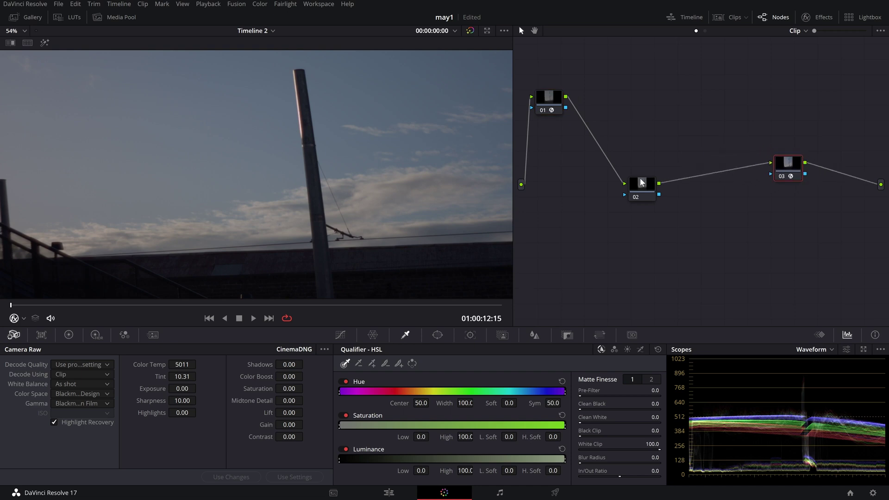
left_click_drag(642, 183, 583, 134)
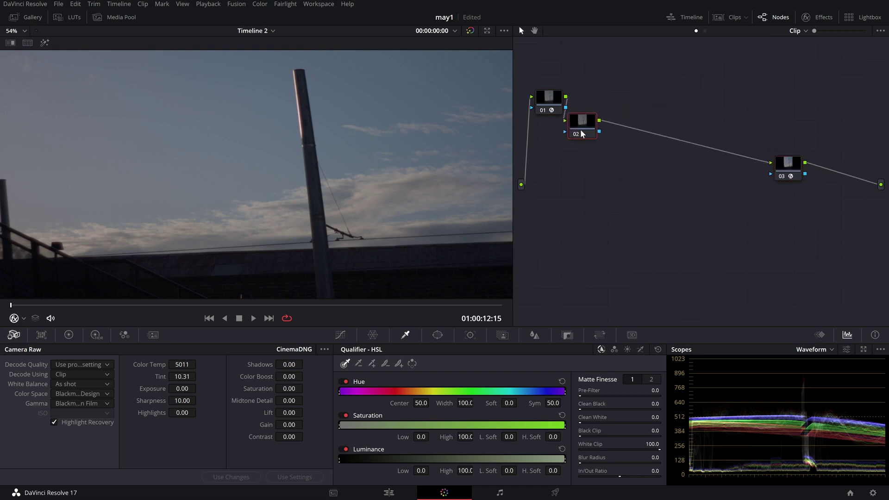
Step: Add two serial nodes after node 02 and a parallel node to node 04
key("alt+s")
key("alt+s")
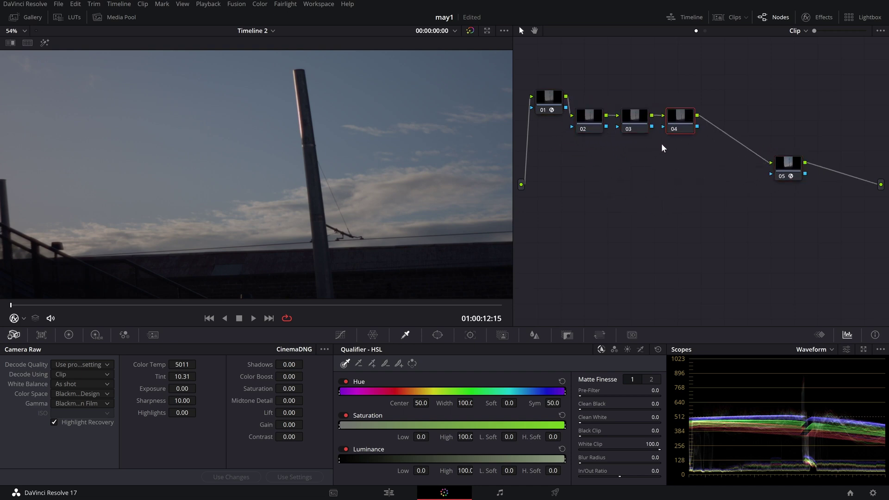
right_click(679, 125)
mouse_move(740, 171)
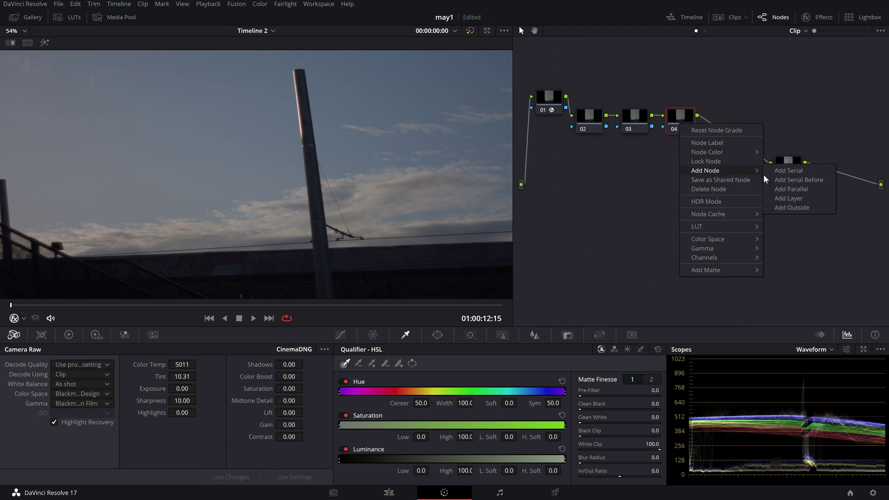
left_click(792, 189)
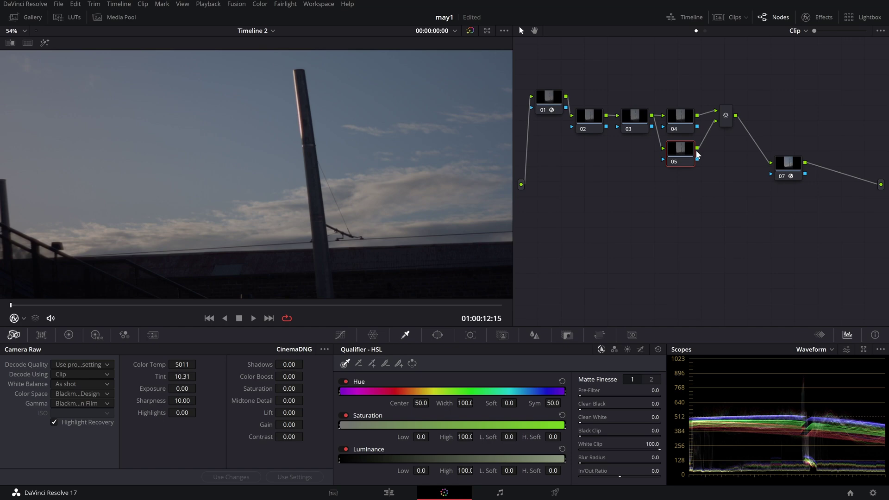
Step: Switch to MLV App, select the DNxHR hqx preset in the export settings and look through the available codecs
key("alt+Tab")
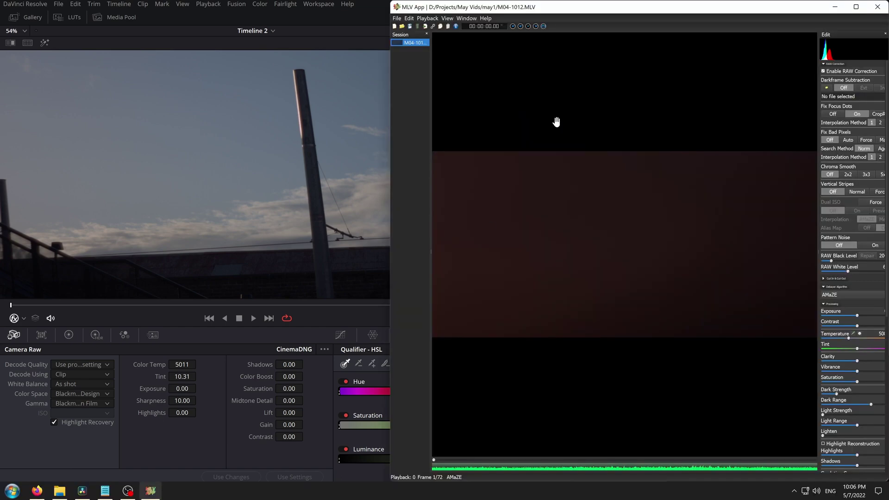
left_click(431, 27)
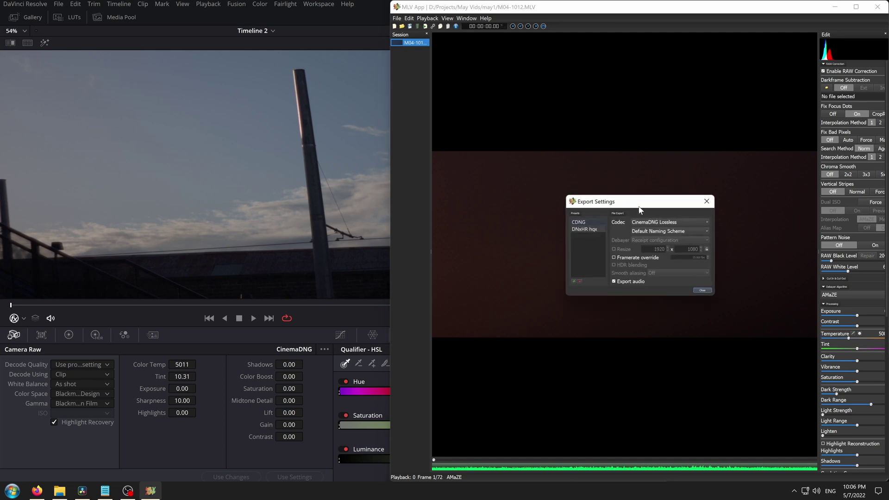
left_click(575, 230)
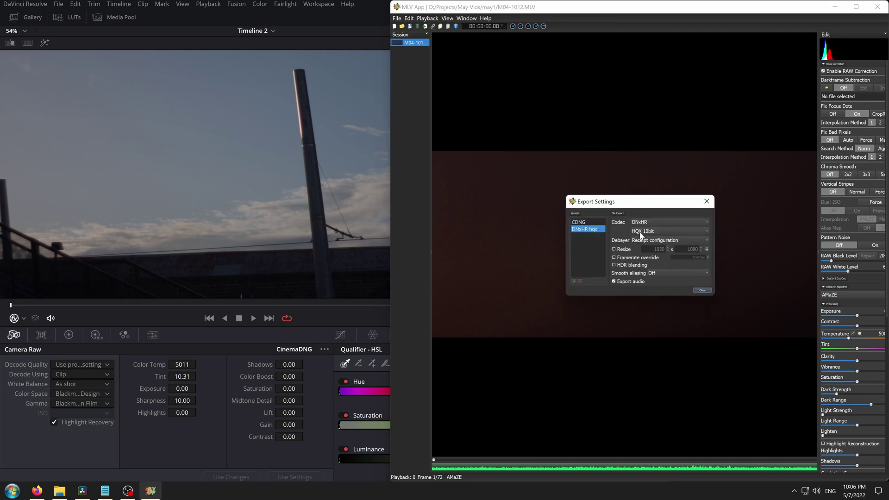
left_click(660, 224)
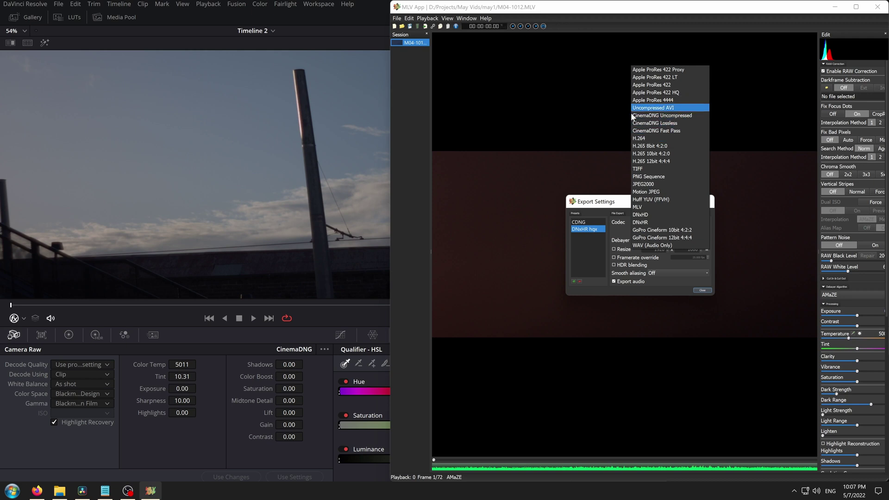
left_click(509, 96)
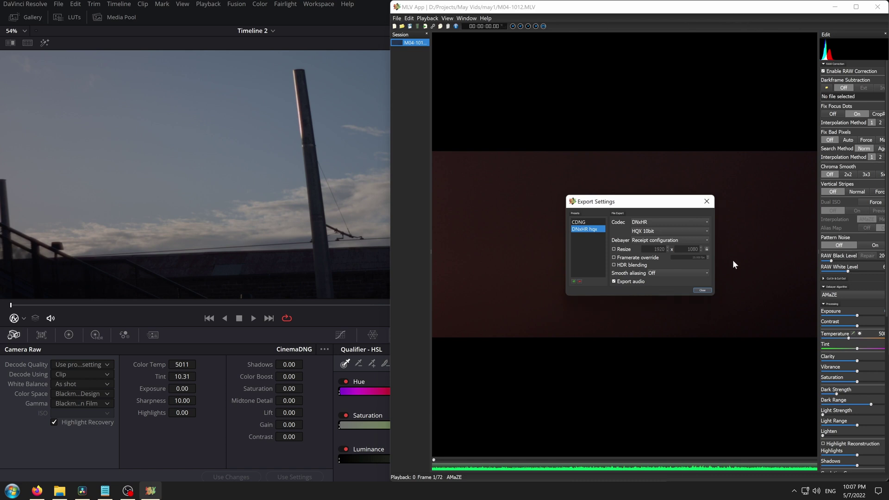
left_click(706, 201)
Step: Launch additional MLV App instances alongside the open M04-1012.MLV session
key("super")
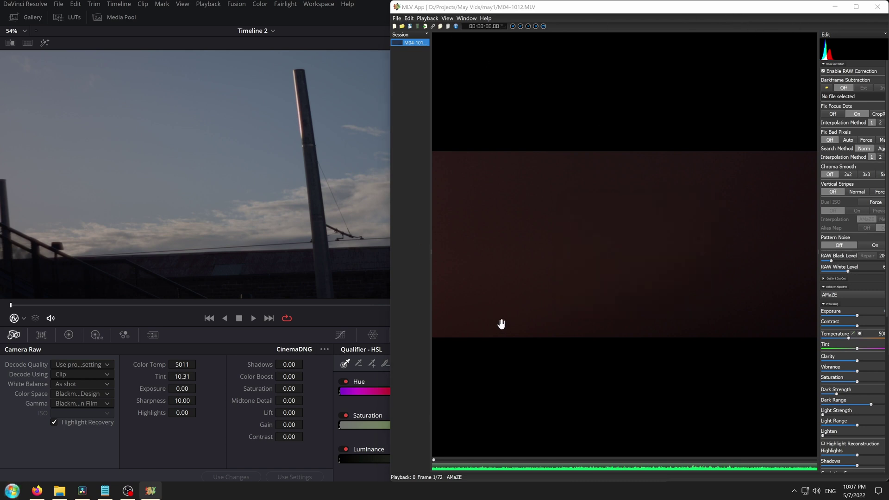
type("mlv")
key("Return")
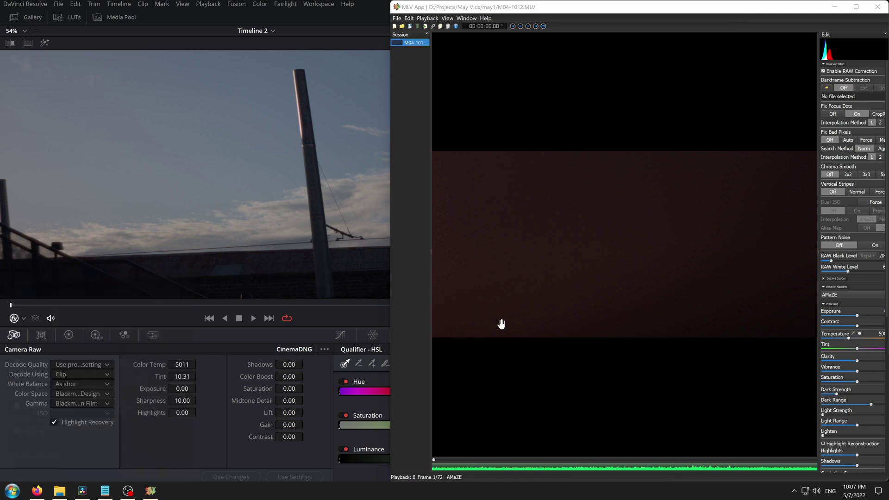
key("super")
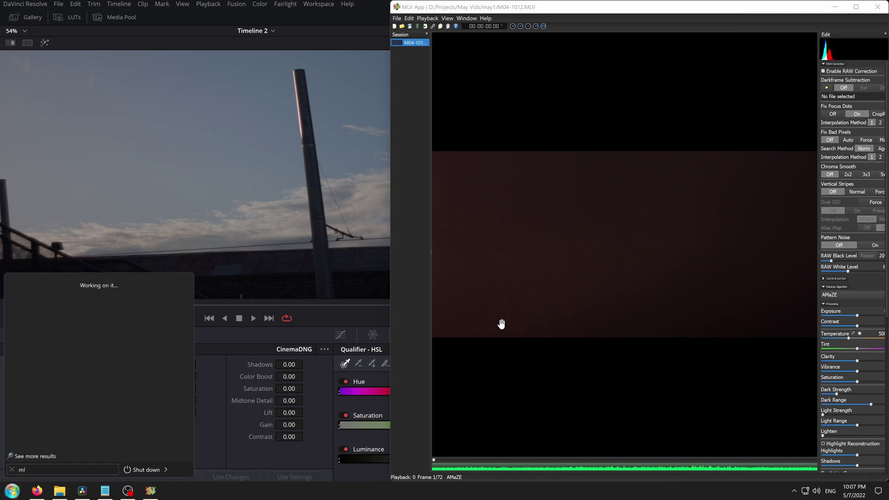
key("Escape")
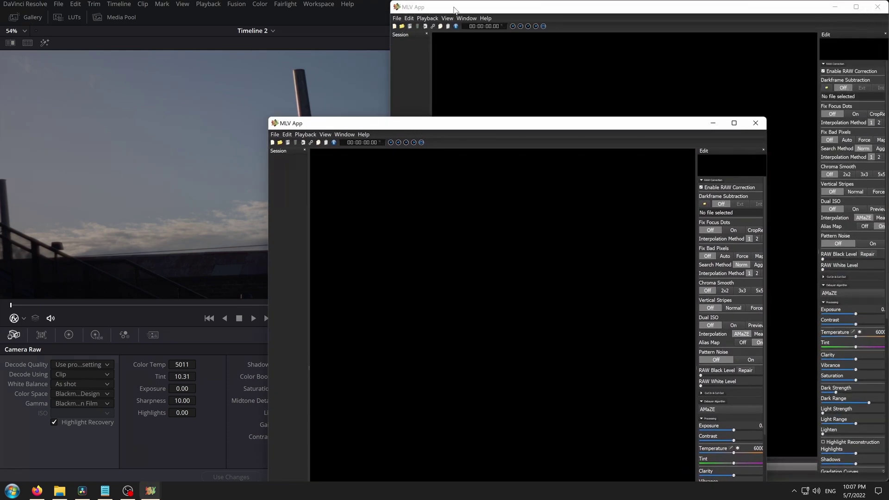
Step: Load M04-1015.MLV from the may1 folder into the second MLV App instance and bring another instance forward for a different clip
left_click(59, 490)
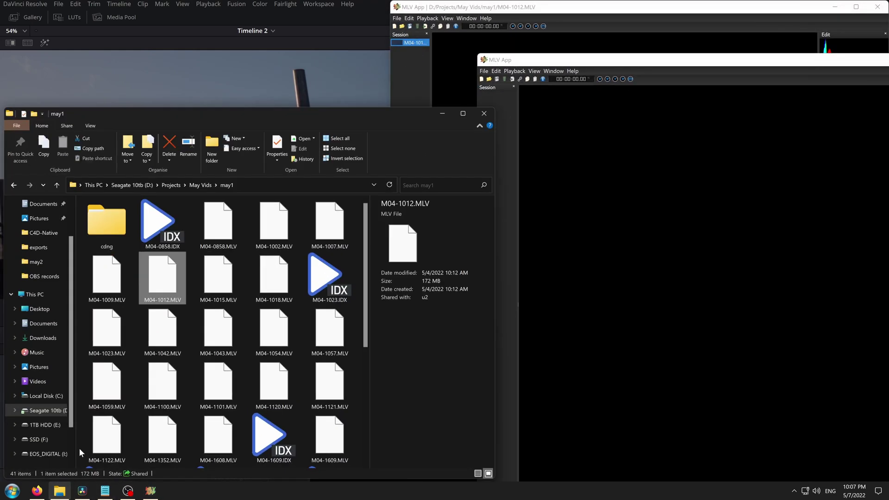
left_click_drag(222, 273, 517, 121)
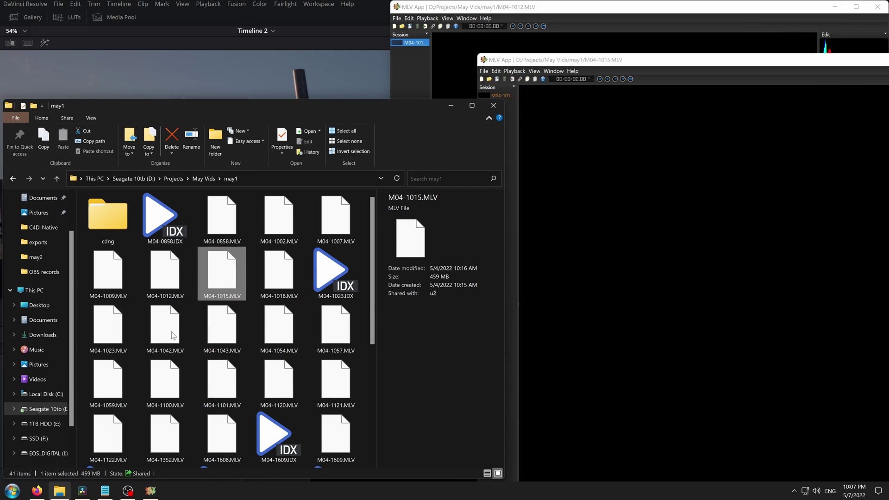
left_click_drag(172, 333, 180, 332)
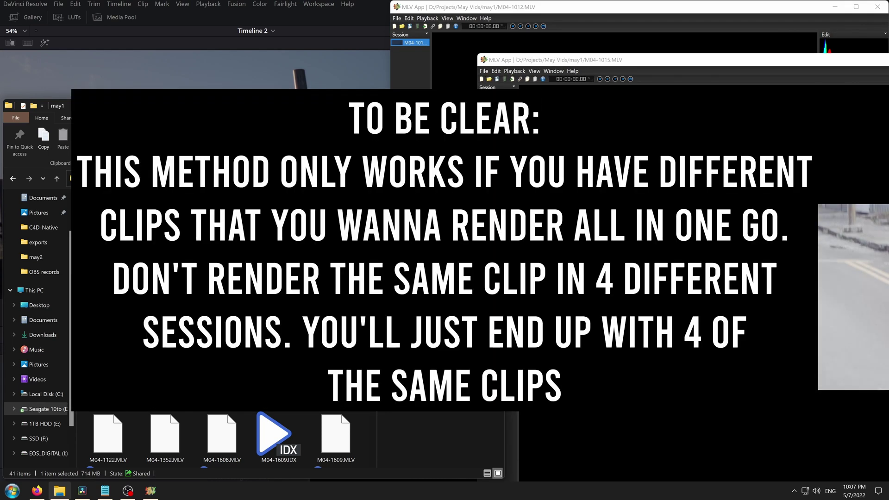
left_click(522, 61)
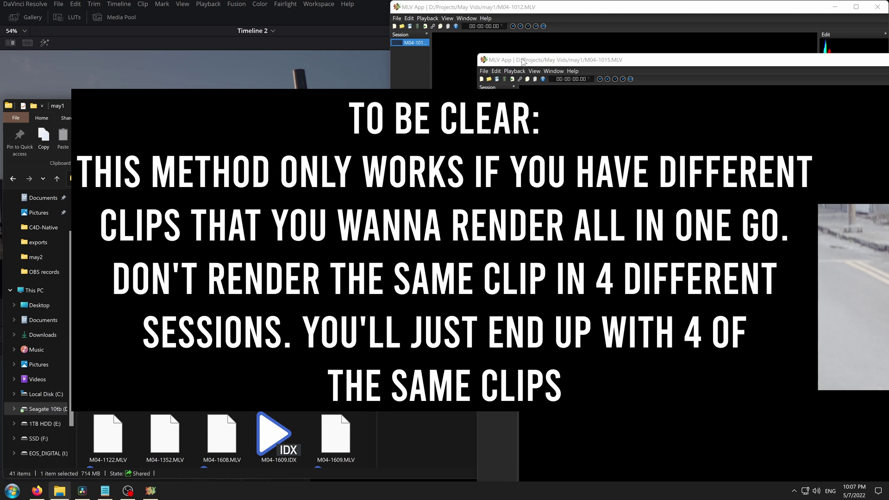
left_click_drag(522, 61, 499, 72)
mouse_move(150, 490)
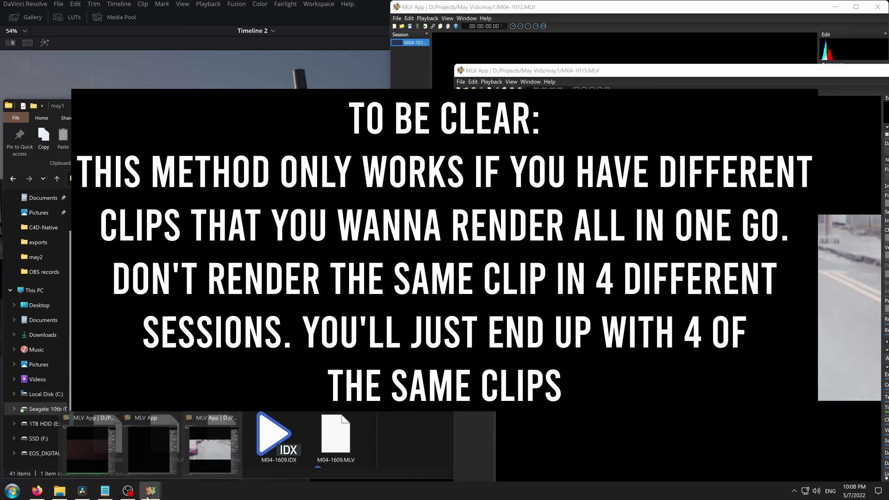
left_click(142, 434)
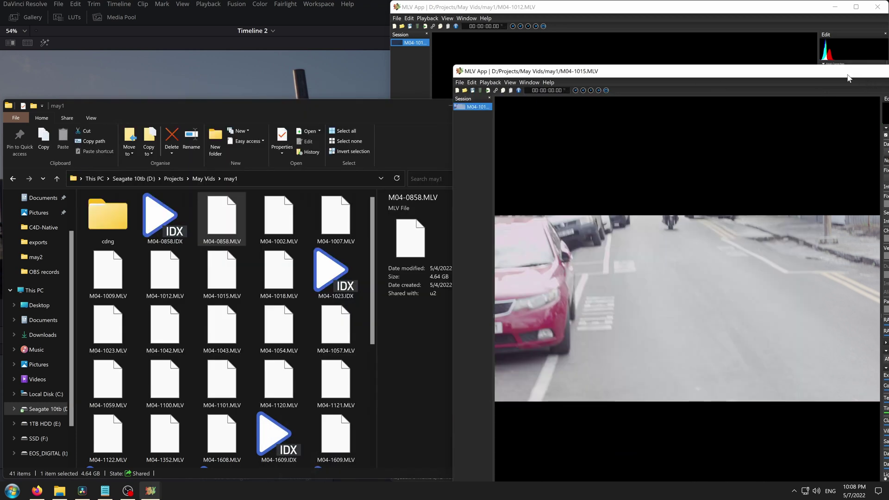
Step: Close the MLV App instances and minimise the may1 folder window to return to DaVinci Resolve
left_click_drag(842, 76, 643, 36)
left_click(741, 30)
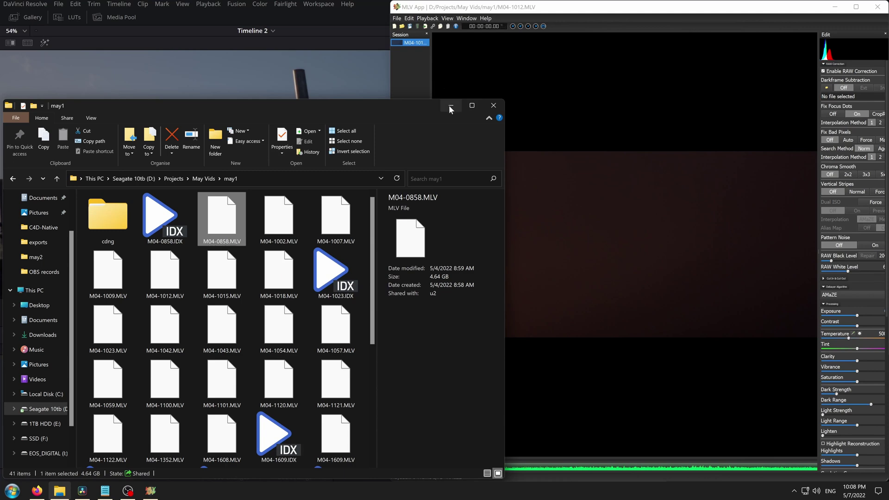
left_click(451, 107)
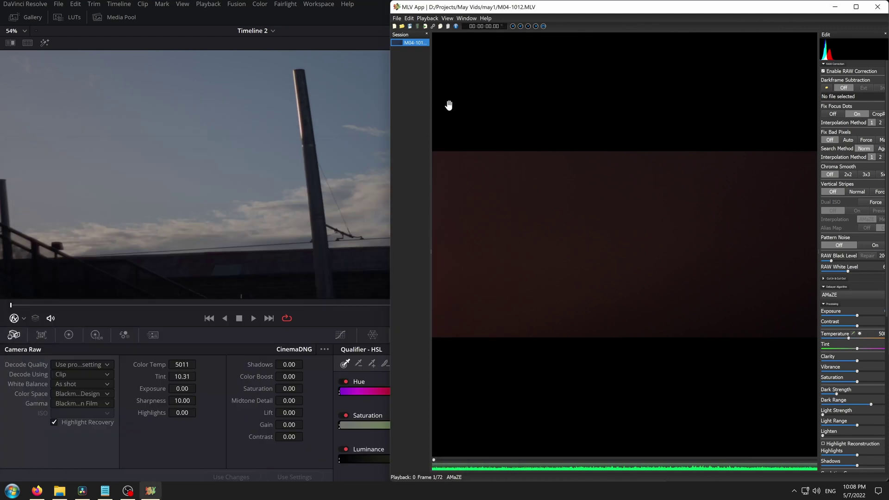
left_click(875, 13)
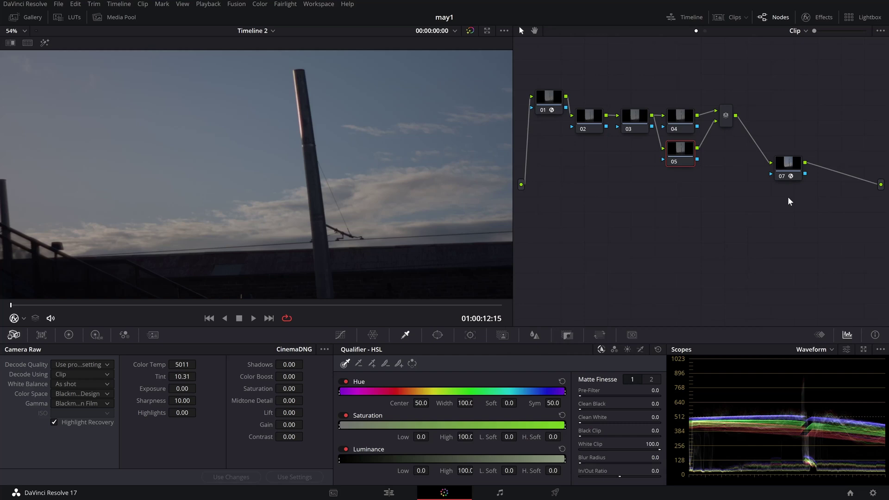
Step: Reset the clip's grade and node graph, and delete the M04-1727 clip from Timeline 2 on the Edit page
right_click(689, 223)
left_click(699, 228)
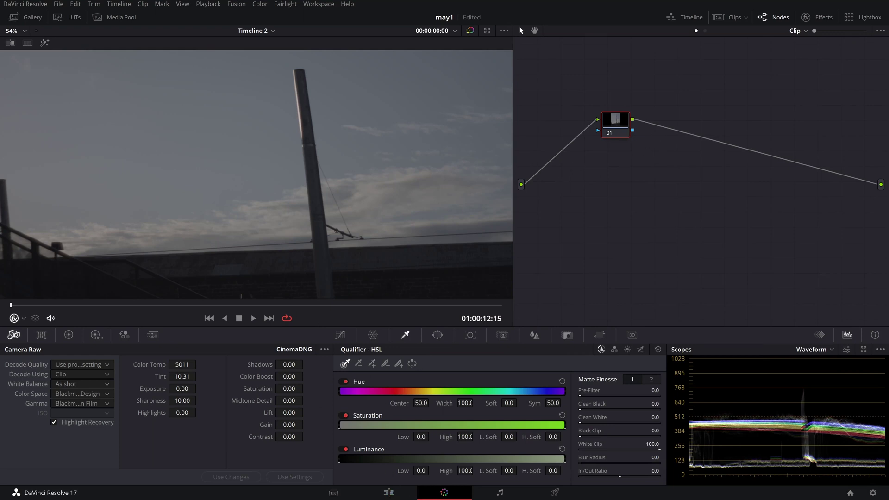
left_click(401, 493)
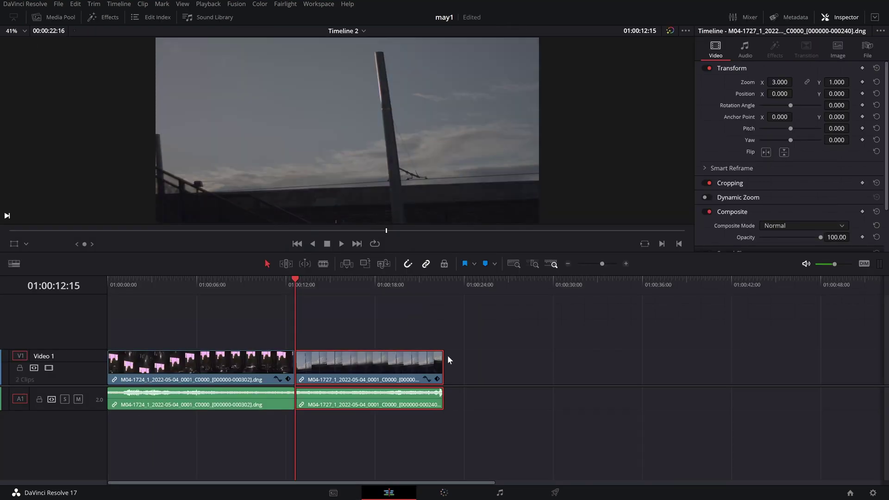
left_click(54, 17)
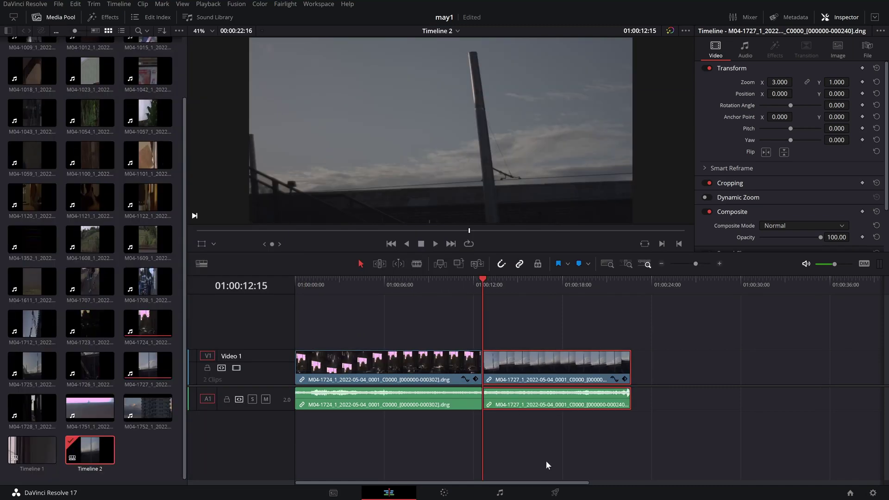
key("Delete")
Step: Place the M04-1727 clip from the media pool after the M04-1724 clip and set its X zoom to 3.000, leaving Y unlinked
scroll(119, 224, "up", 2)
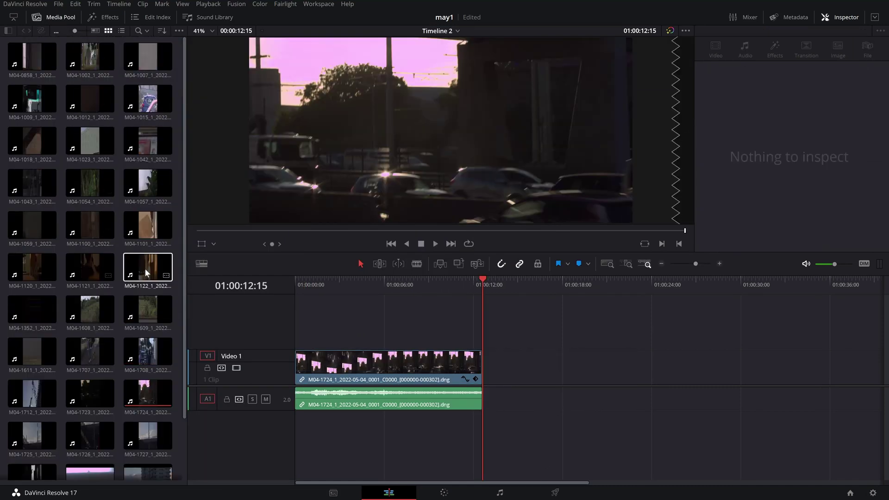
scroll(148, 273, "down", 2)
left_click_drag(149, 368, 486, 375)
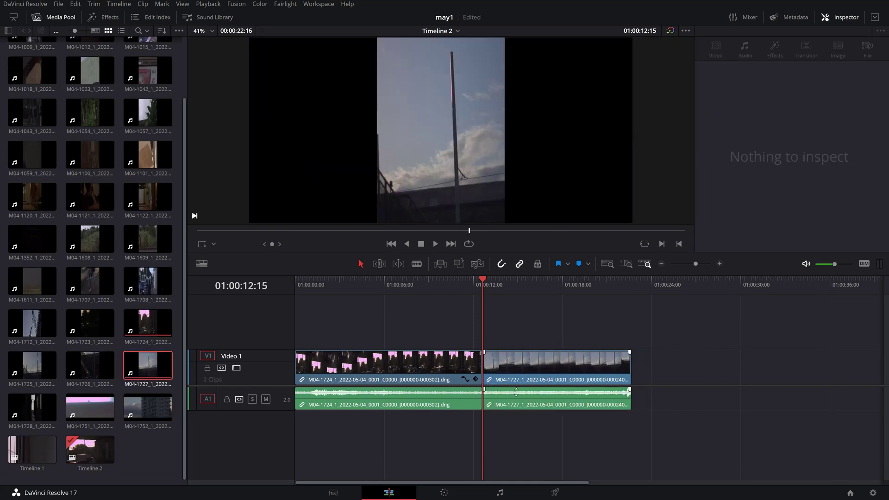
left_click(601, 376)
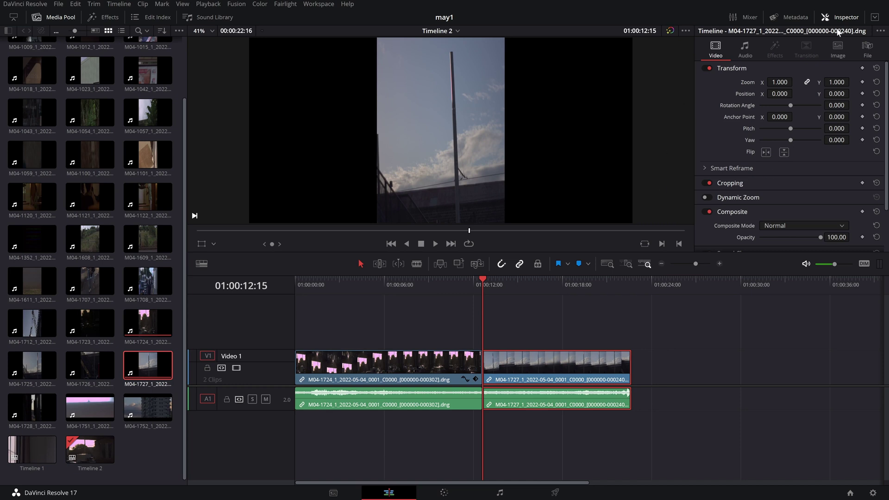
left_click(785, 82)
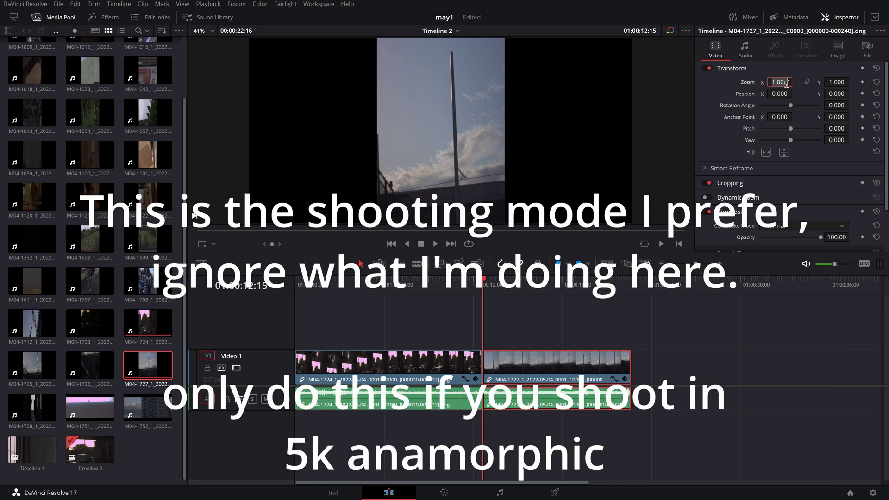
type("3")
key("Return")
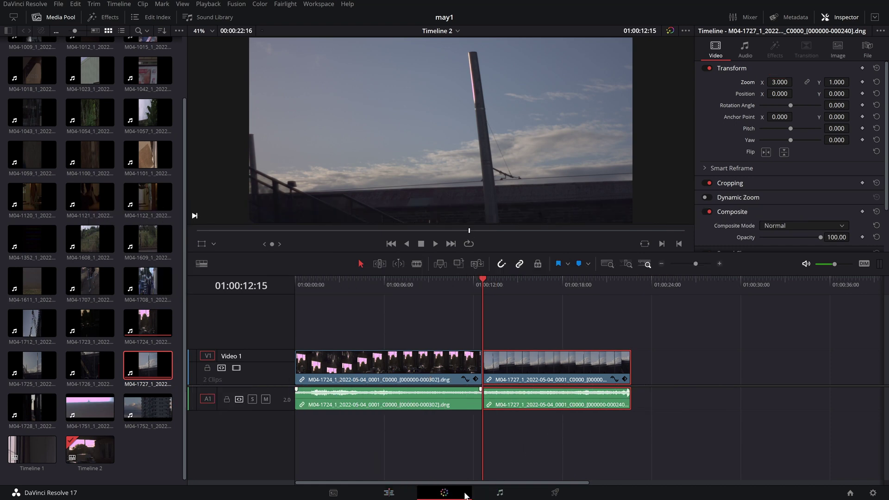
Step: On the Color page, set the clip's Camera Raw to decode using Clip with Rec.709 gamma and Highlight Recovery enabled
left_click(444, 492)
left_click(105, 376)
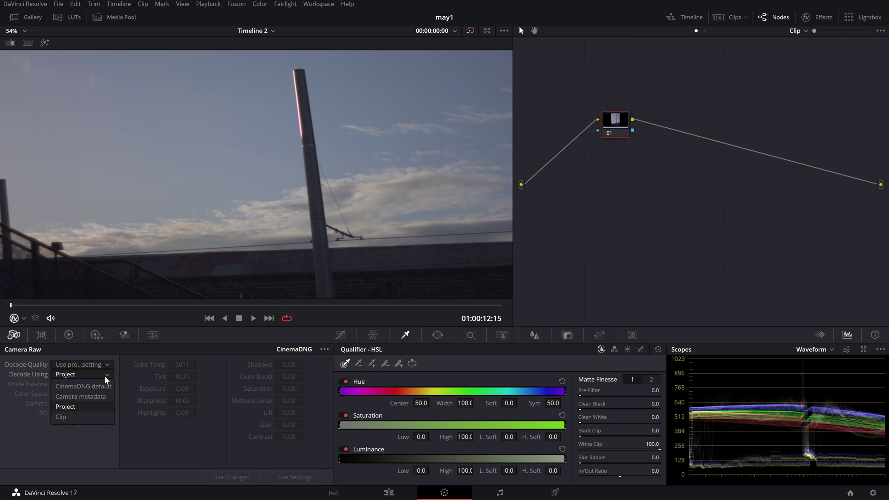
left_click(68, 417)
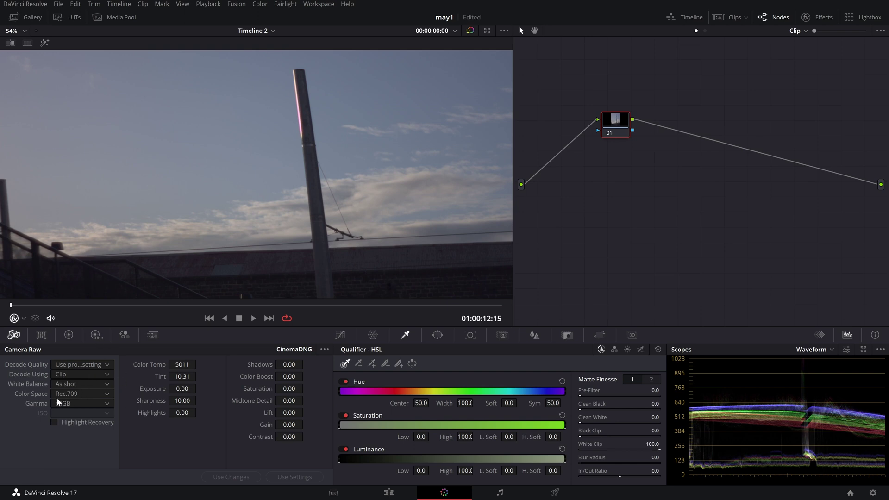
left_click(79, 408)
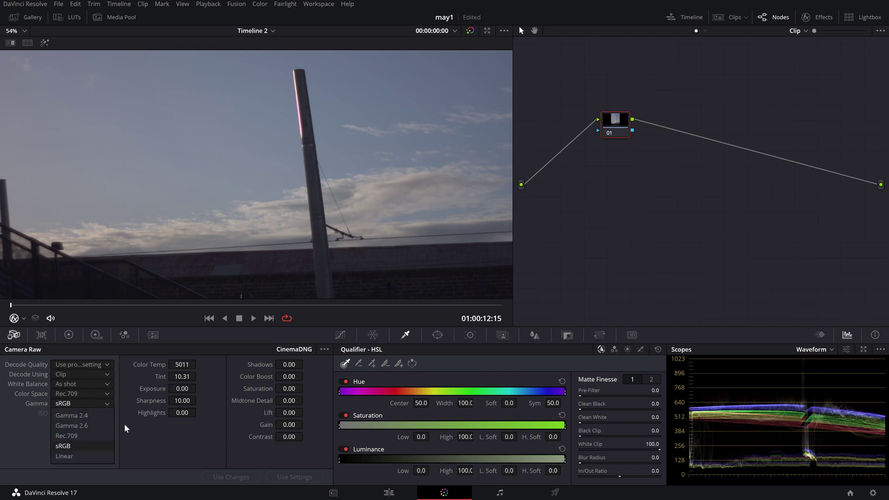
left_click(93, 442)
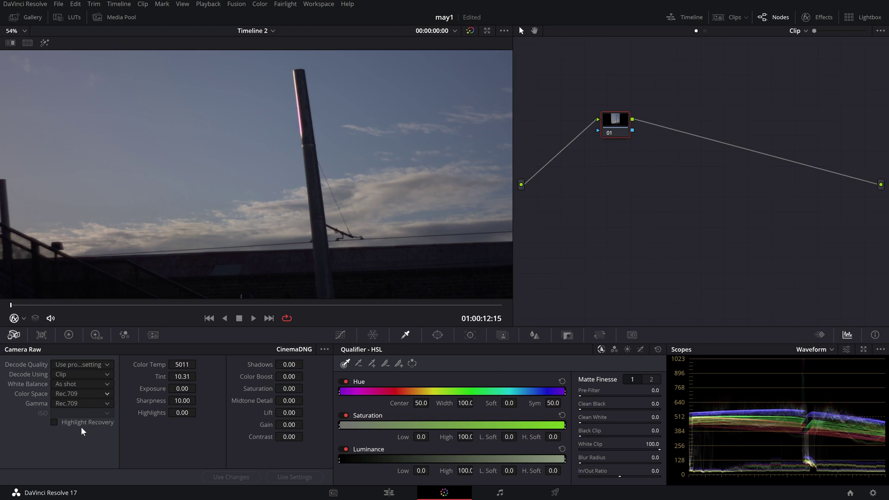
left_click(54, 422)
Step: Try Camera Raw highlights at -100, reset them, and set the gamma to Linear
left_click_drag(182, 412, 148, 413)
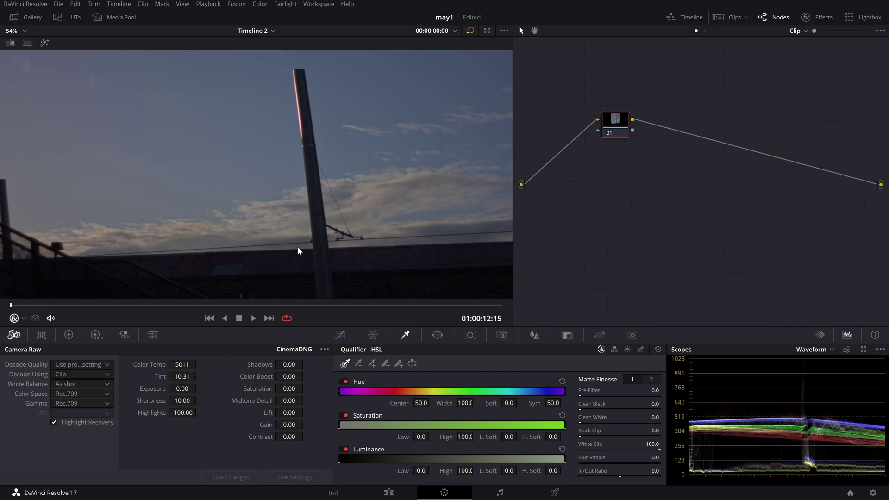
double_click(145, 413)
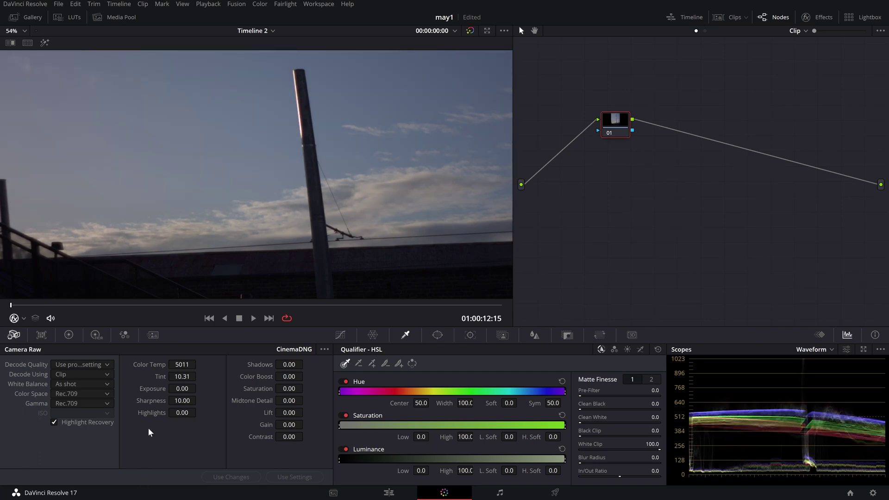
left_click(102, 401)
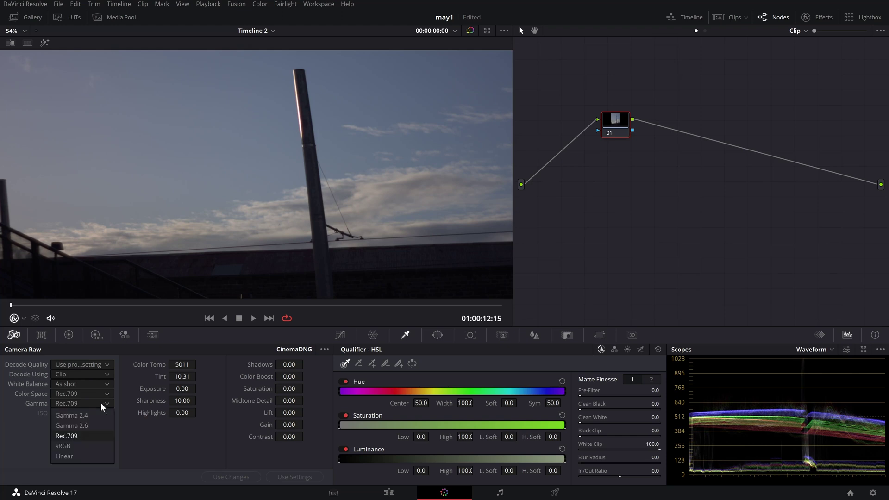
left_click(73, 458)
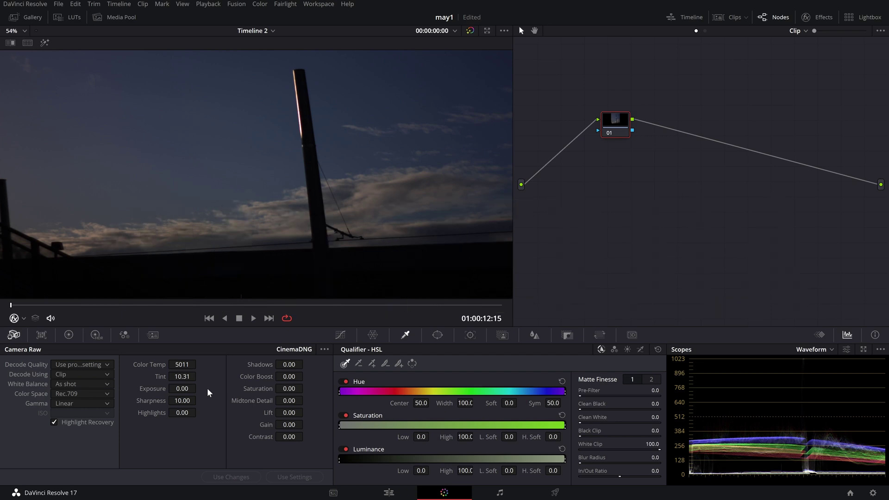
Step: View the YouTube video "Insider Knowledge - An easier way to grade log footage" in the browser and return to DaVinci Resolve
key("alt+Tab")
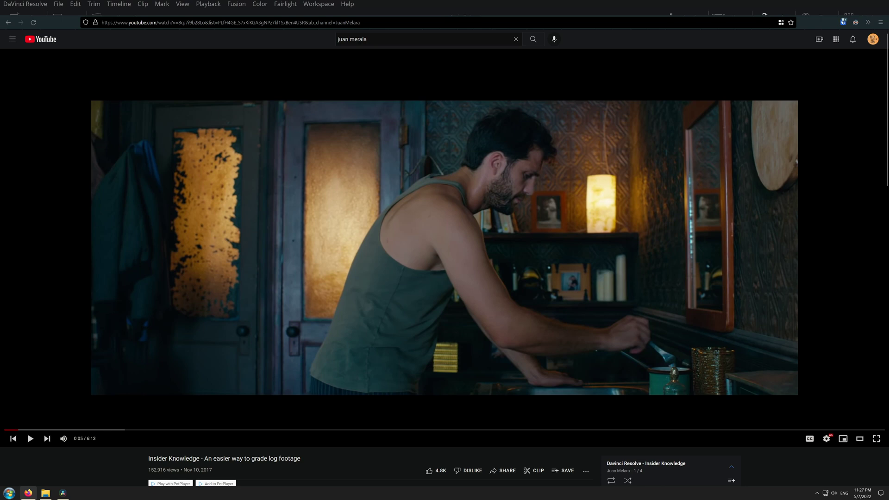
key("alt+Tab")
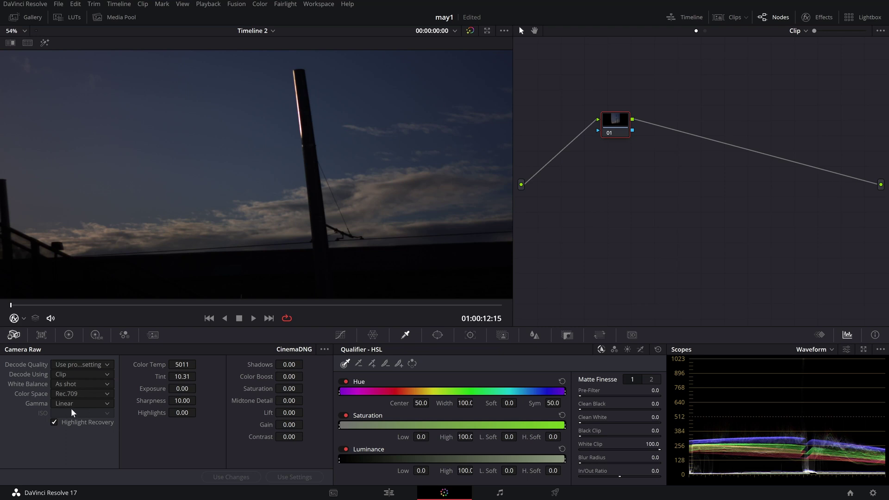
Step: Apply a Color Space Transform to node 01, add two serial nodes after it, and apply another Color Space Transform to node 03
left_click(817, 19)
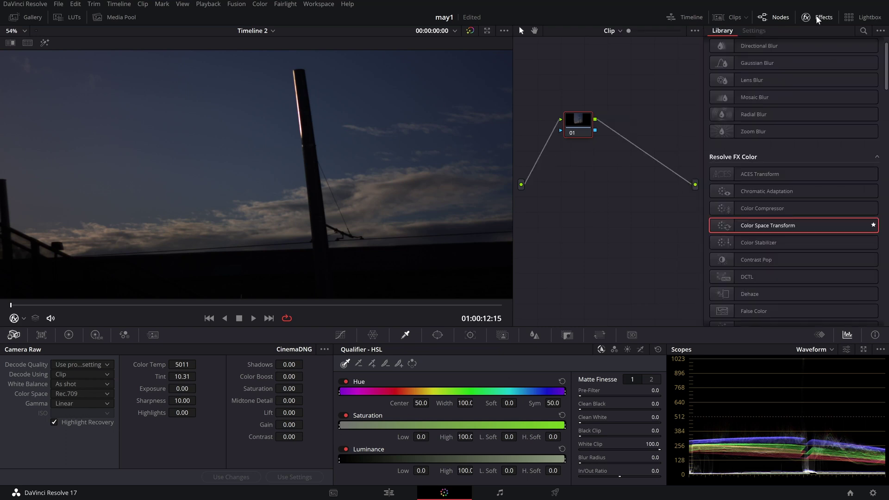
left_click_drag(639, 182, 568, 134)
key("alt+s")
key("alt+s")
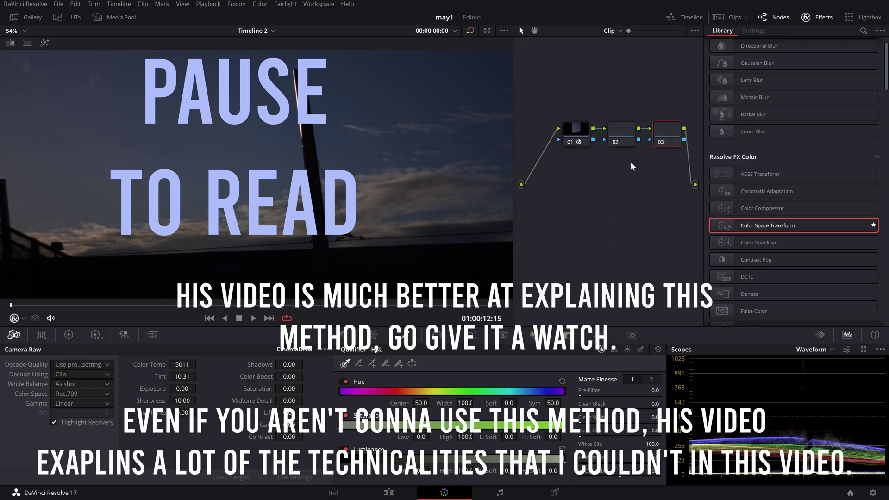
left_click_drag(744, 228, 666, 138)
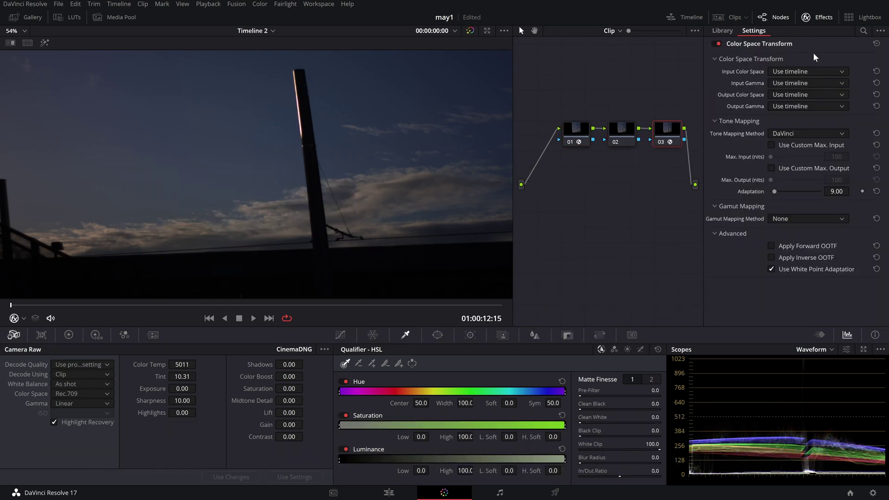
left_click(806, 17)
left_click(806, 18)
Step: Configure node 01's Color Space Transform from P3-D60 and Linear to Rec.709 color space and gamma, with Apply Inverse OOTF enabled
left_click(793, 71)
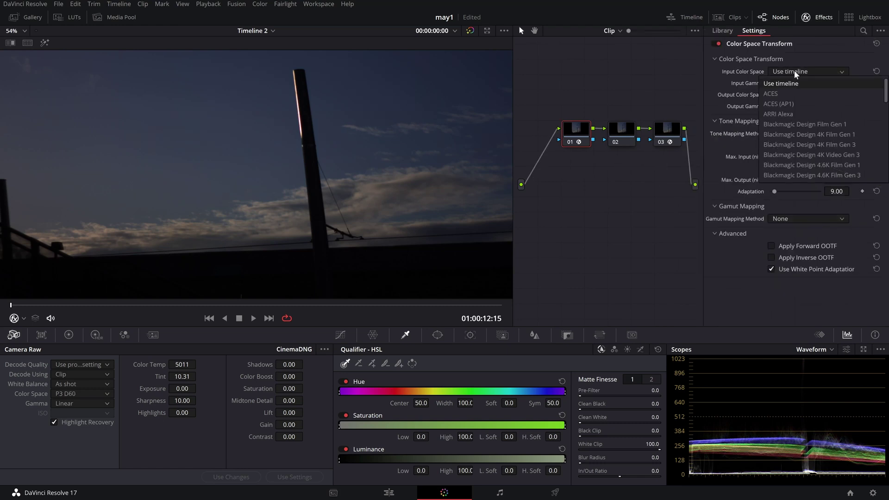
left_click(793, 71)
left_click(793, 71)
scroll(783, 84, "down", 5)
scroll(807, 148, "down", 3)
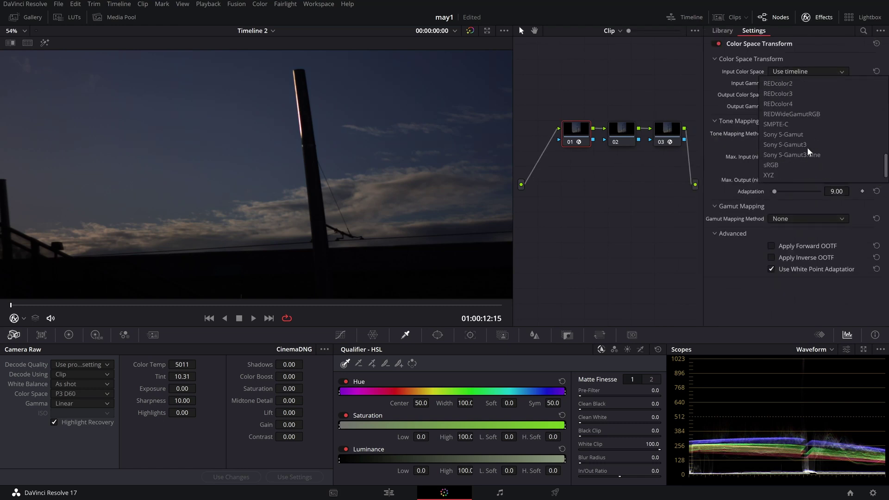
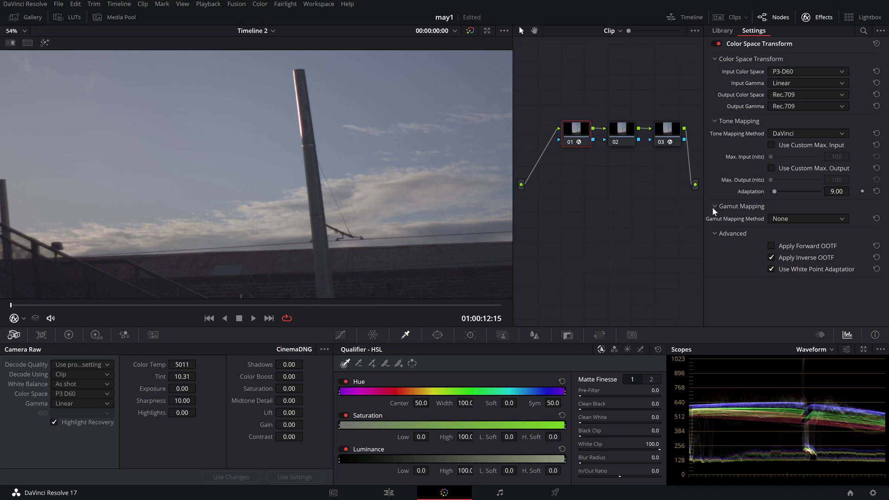
Step: Move node 01 further away from node 02 and close the effects settings
left_click_drag(578, 131, 551, 123)
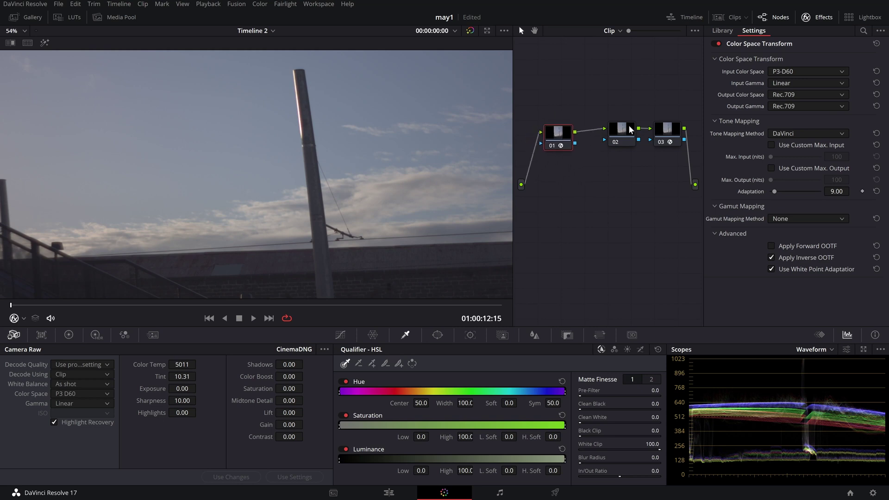
left_click(818, 18)
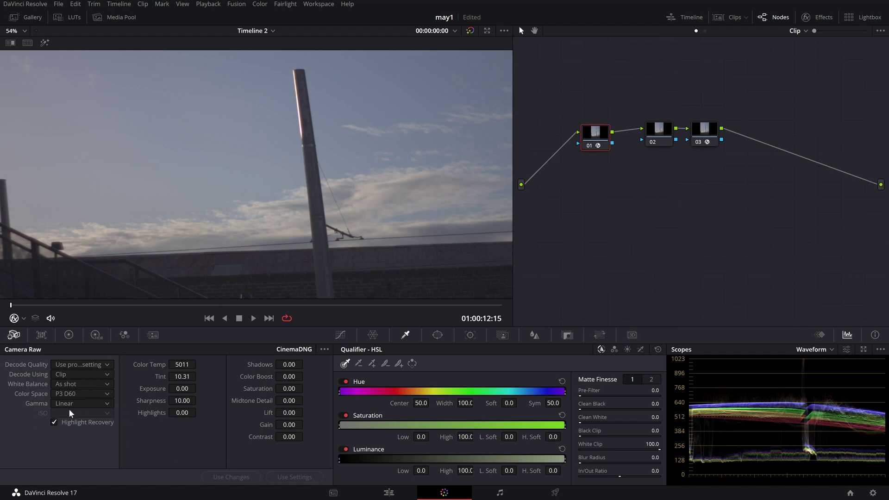
Step: Detach node 01 from the chain, place it below the other nodes, and delete node 03
left_click_drag(590, 134, 563, 129)
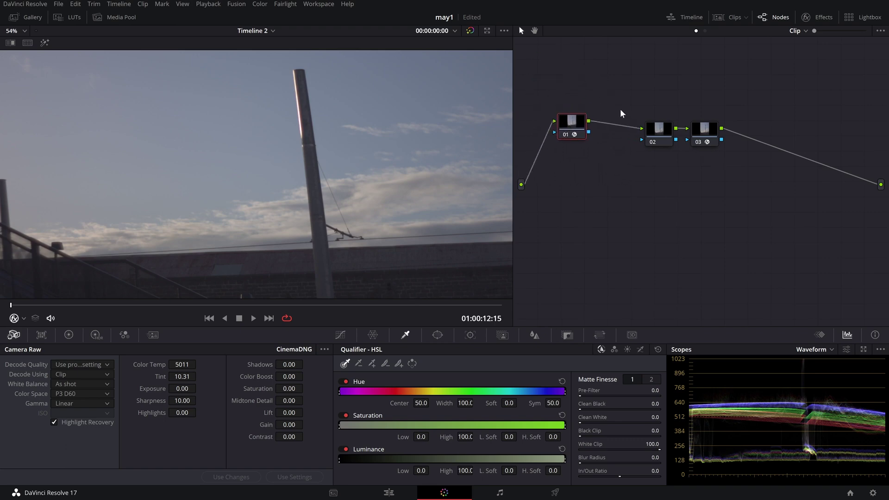
left_click_drag(628, 125, 641, 239)
left_click(704, 131)
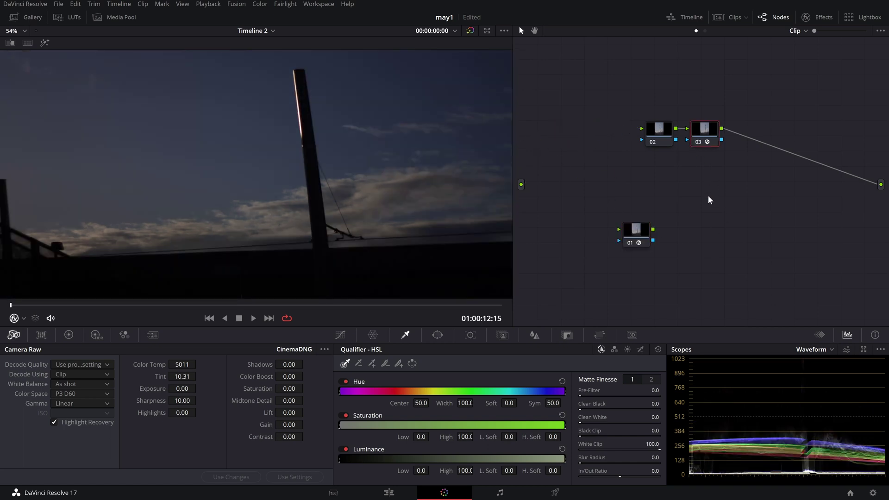
key("Delete")
Step: Reconnect the configured Color Space Transform node after the blank node and space the two nodes far apart
left_click_drag(671, 139, 584, 182)
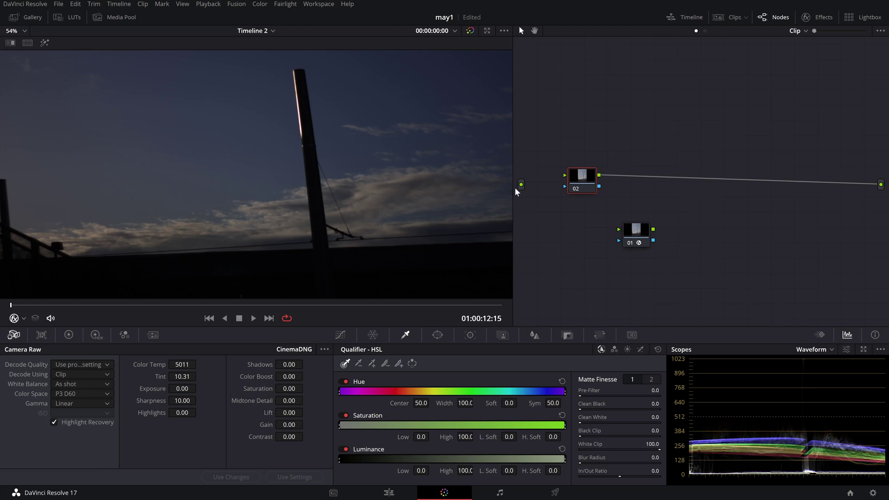
left_click_drag(642, 230, 686, 181)
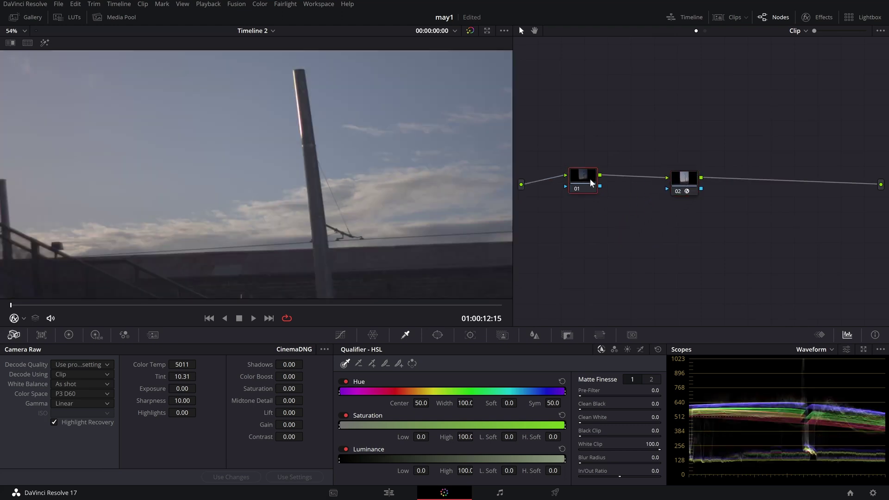
left_click_drag(589, 179, 594, 185)
left_click_drag(687, 182, 806, 185)
Step: Add two serial nodes after node 01, ahead of the final Color Space Transform node
left_click(582, 182)
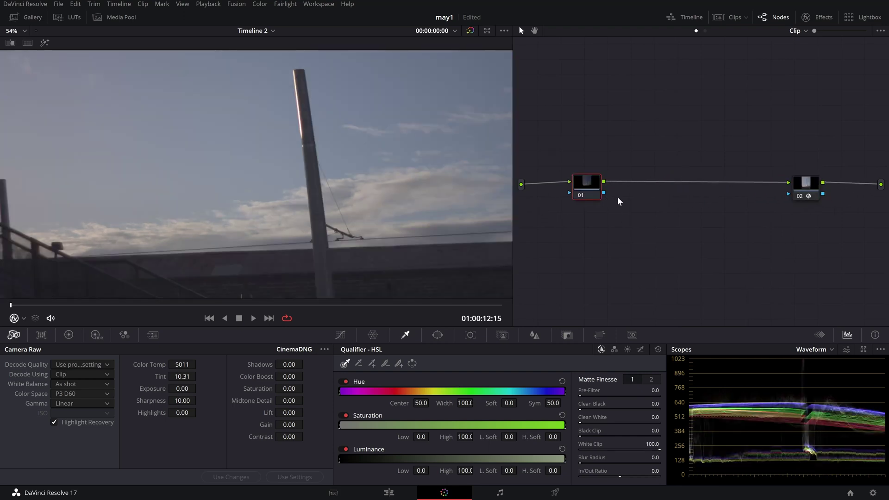
key("alt+s")
key("alt+s")
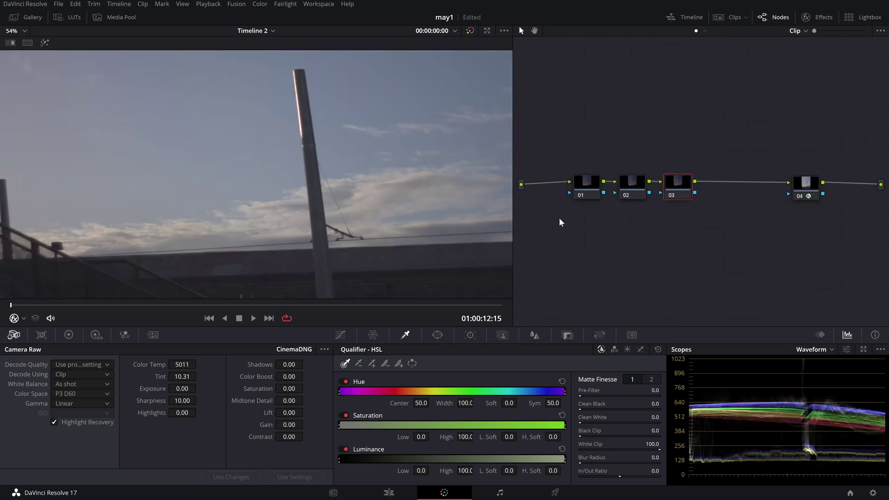
left_click_drag(816, 184, 818, 187)
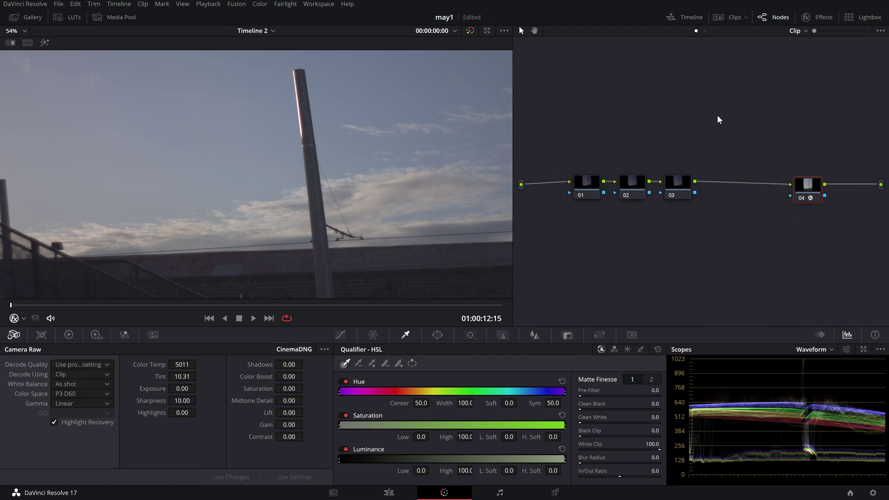
Step: Apply a new Color Space Transform to node 01 and close the effects settings
left_click(817, 18)
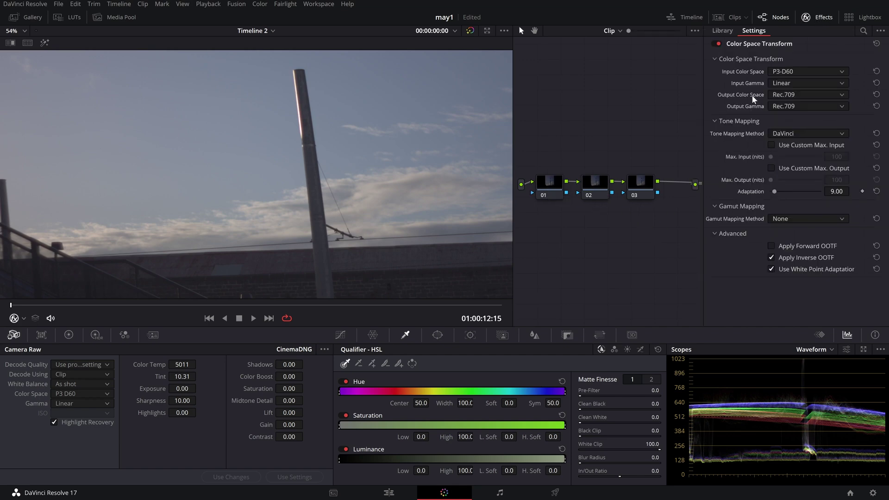
left_click(722, 31)
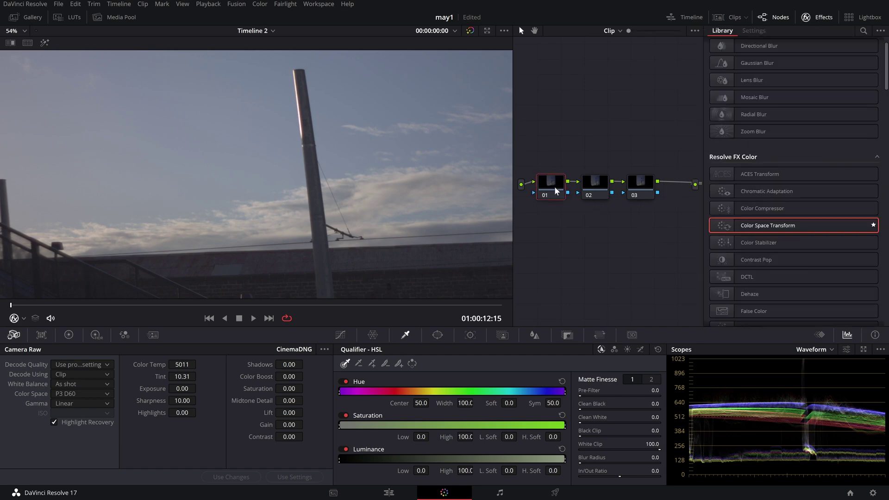
left_click_drag(768, 225, 539, 191)
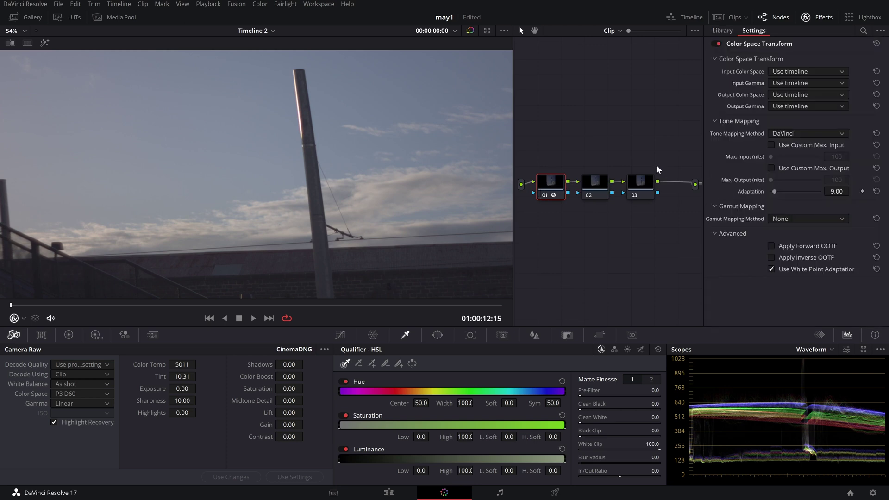
left_click(828, 17)
Step: Swap nodes 01 and 04 so the configured P3-D60 Linear transform comes first and the unconfigured one last
left_click(806, 201)
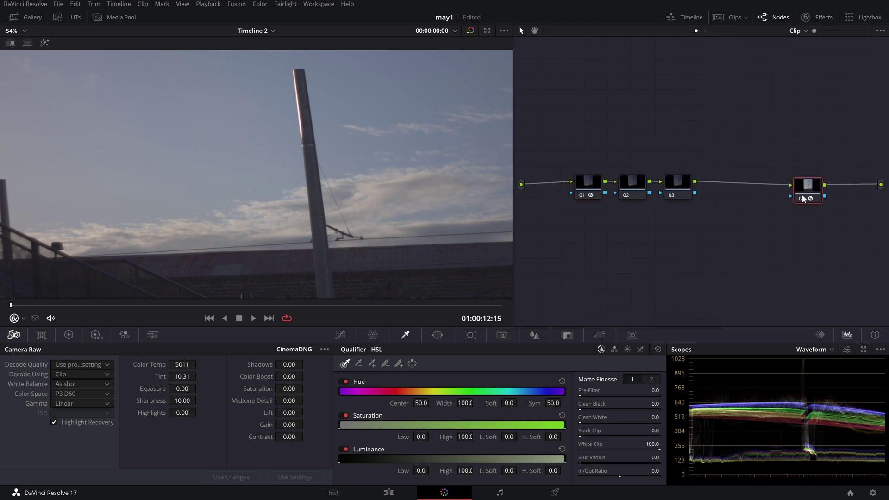
left_click_drag(813, 191, 814, 182)
left_click_drag(587, 183, 604, 237)
left_click_drag(809, 179, 551, 167)
key("ctrl+z")
key("ctrl+z")
left_click(574, 190)
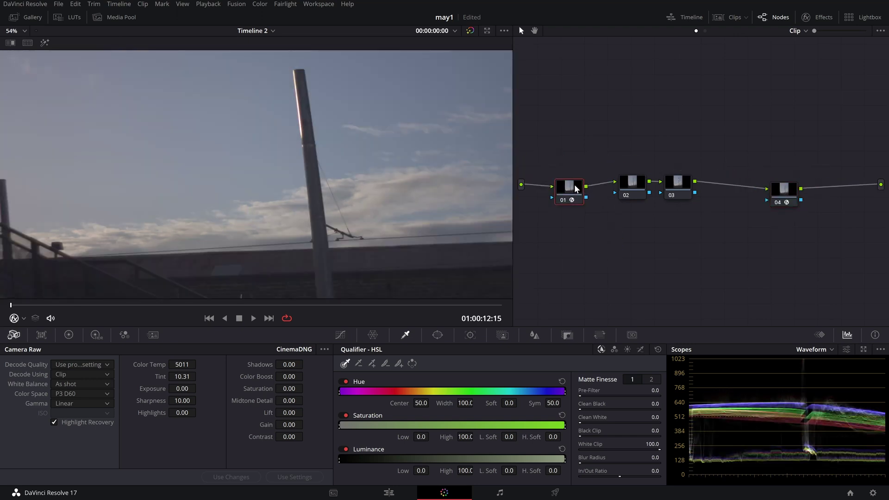
left_click_drag(785, 185, 788, 174)
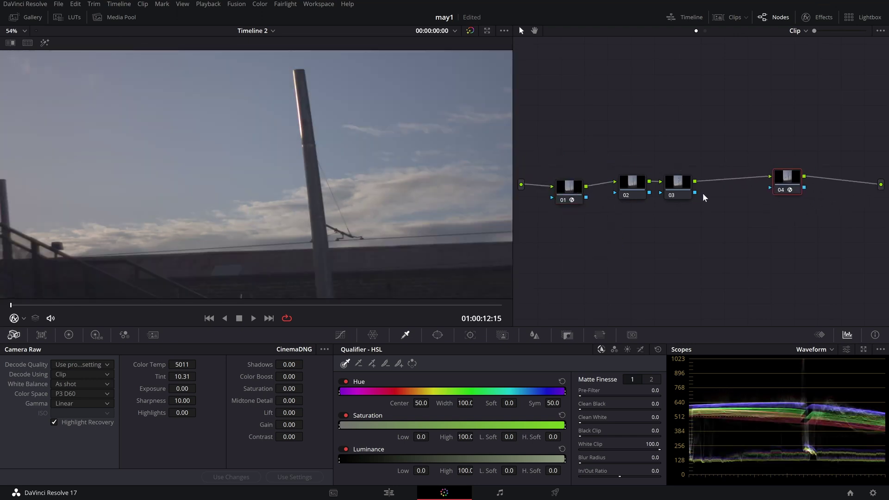
Step: Set the output color space of node 01's Color Space Transform to ARRI Alexa
left_click(570, 185)
left_click(818, 18)
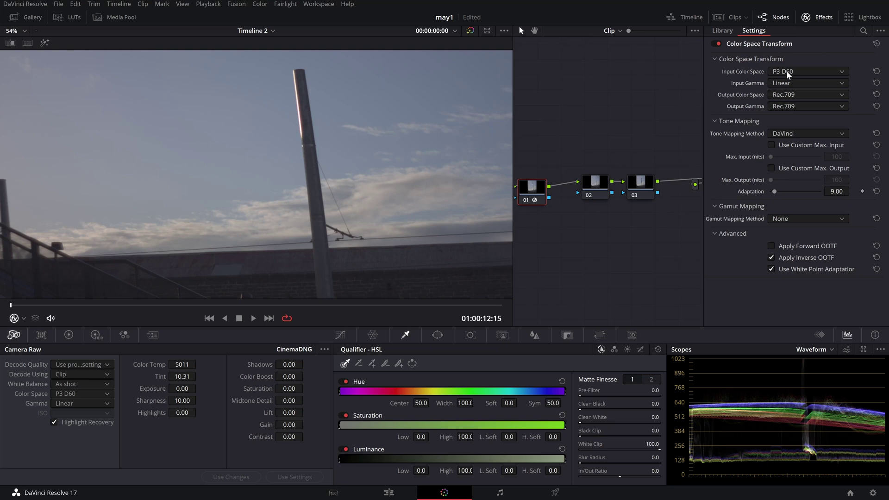
left_click(816, 19)
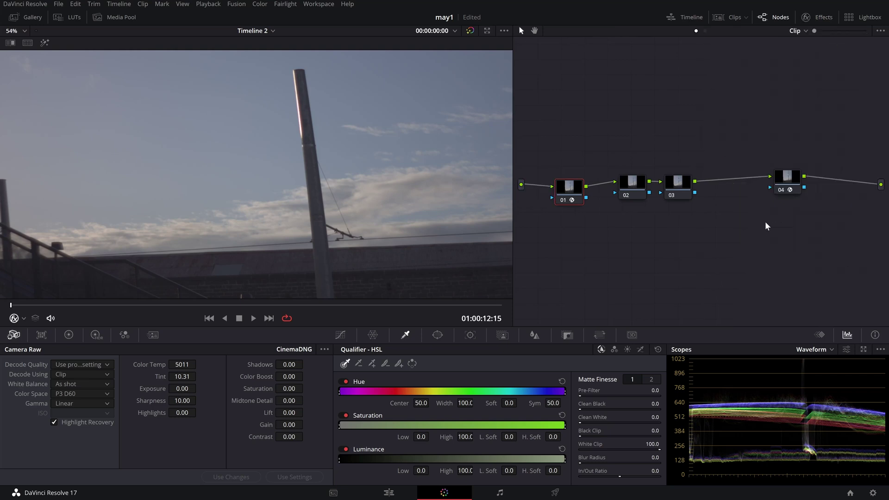
left_click_drag(569, 189, 567, 190)
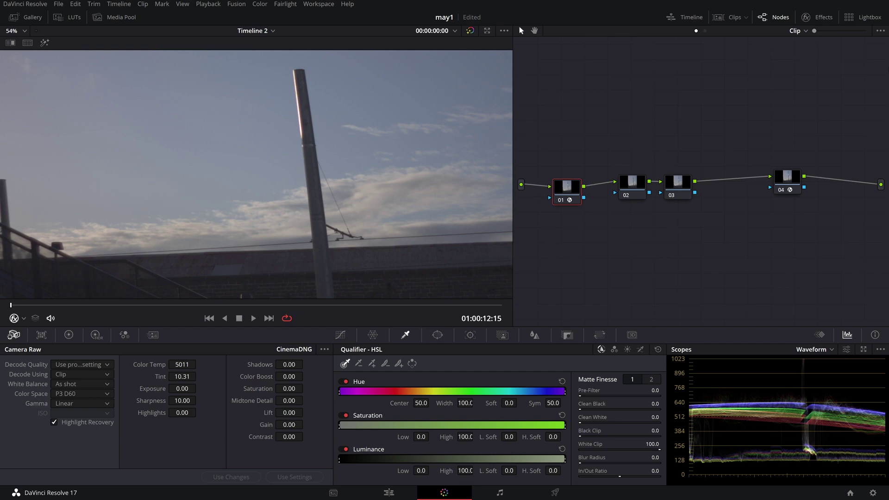
left_click(822, 17)
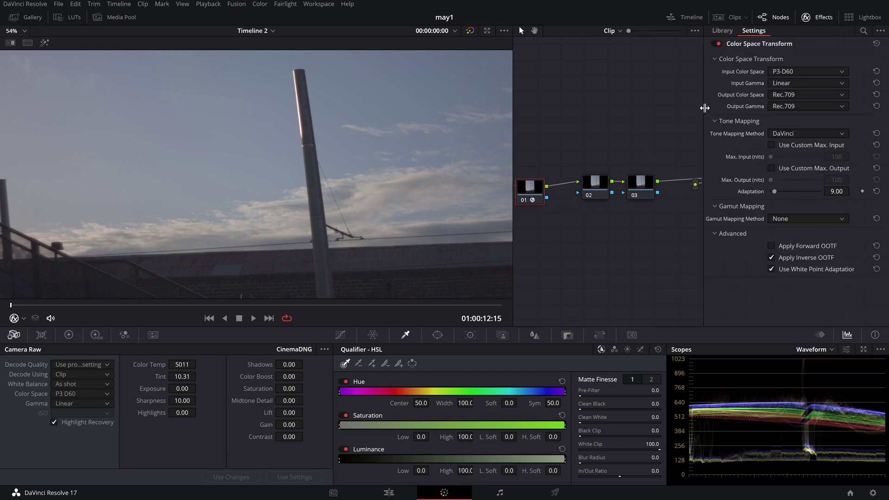
left_click(790, 94)
scroll(778, 173, "down", 3)
scroll(779, 171, "up", 3)
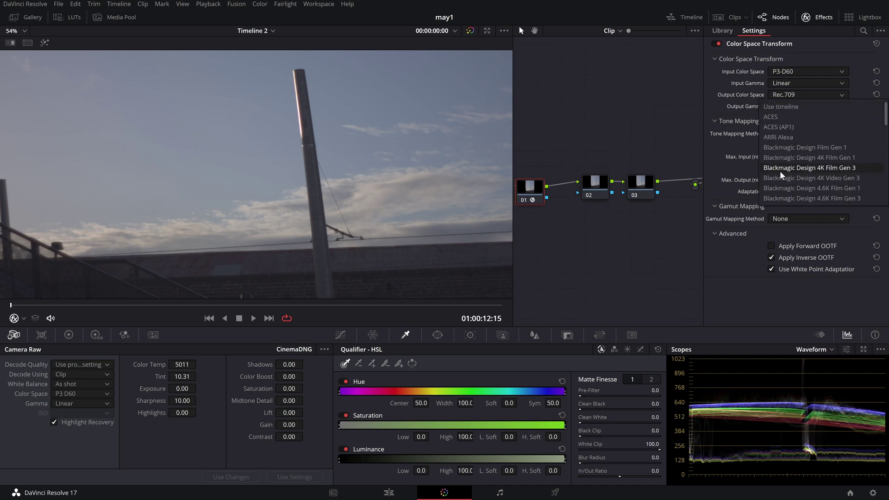
left_click(794, 135)
Step: Set the output gamma of node 01's Color Space Transform to ARRI LogC and close the effects settings
left_click(793, 105)
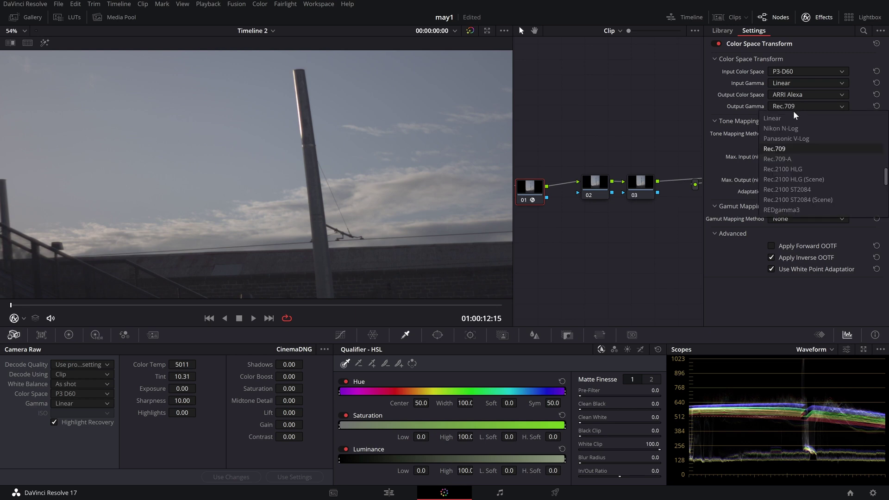
scroll(801, 171, "up", 5)
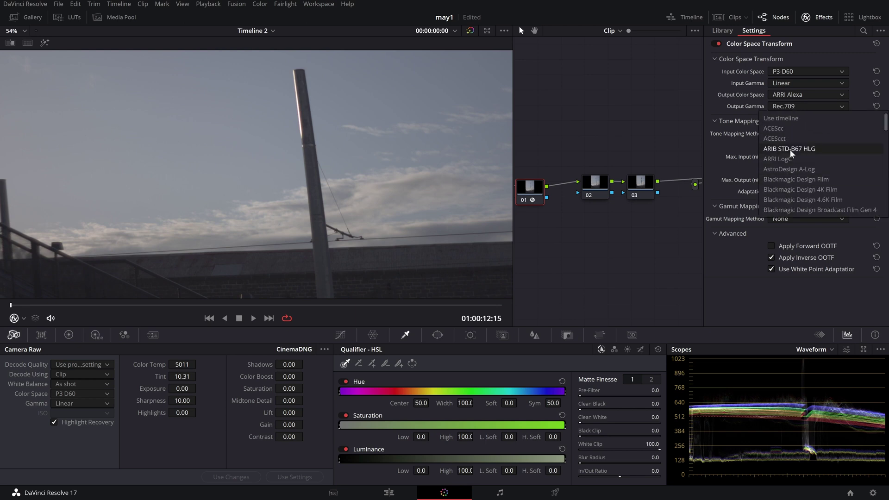
left_click(790, 149)
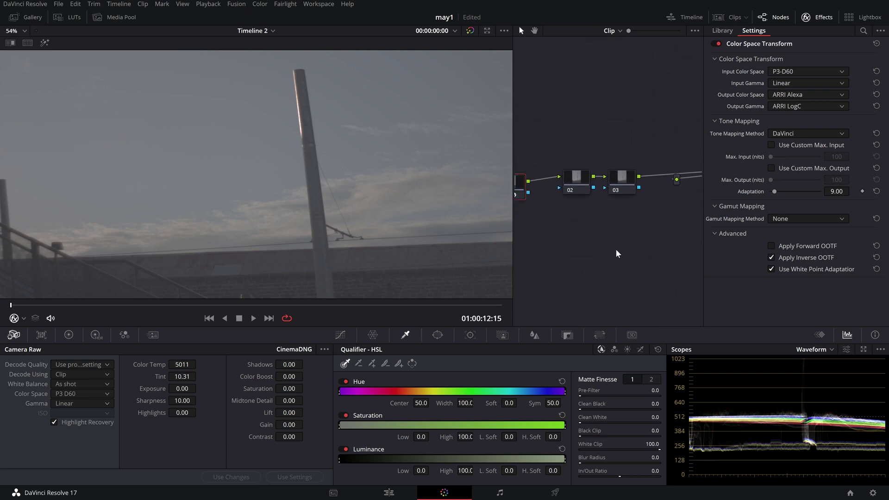
left_click(820, 18)
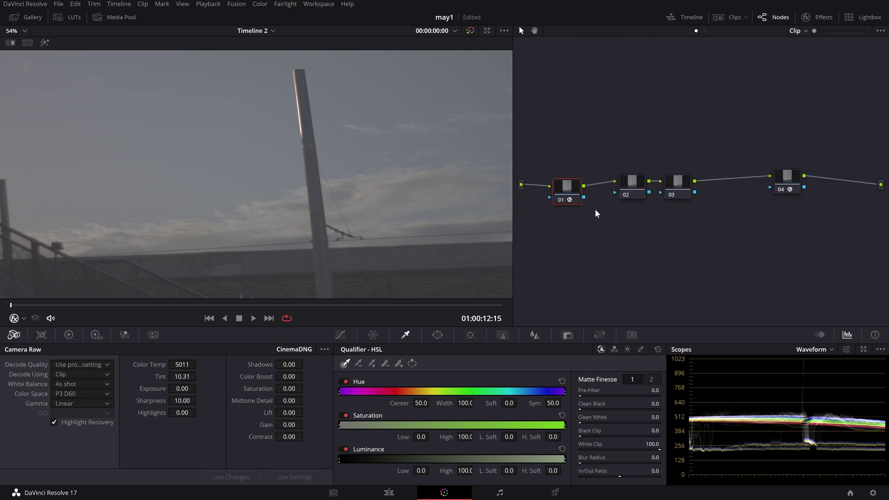
Step: Add two more serial nodes after node 03 and set the first and last Color Space Transform nodes apart from the middle nodes
left_click_drag(624, 159, 711, 225)
left_click_drag(675, 188, 674, 183)
key("alt+s")
key("alt+s")
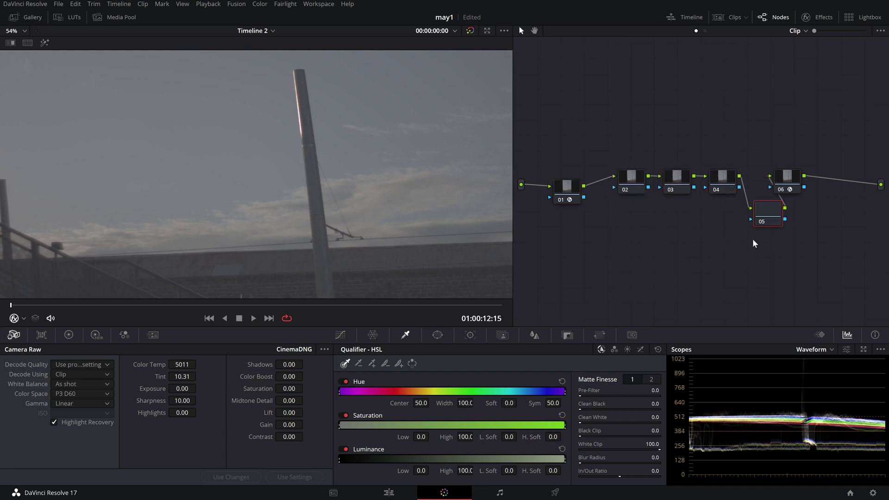
left_click_drag(785, 189, 788, 157)
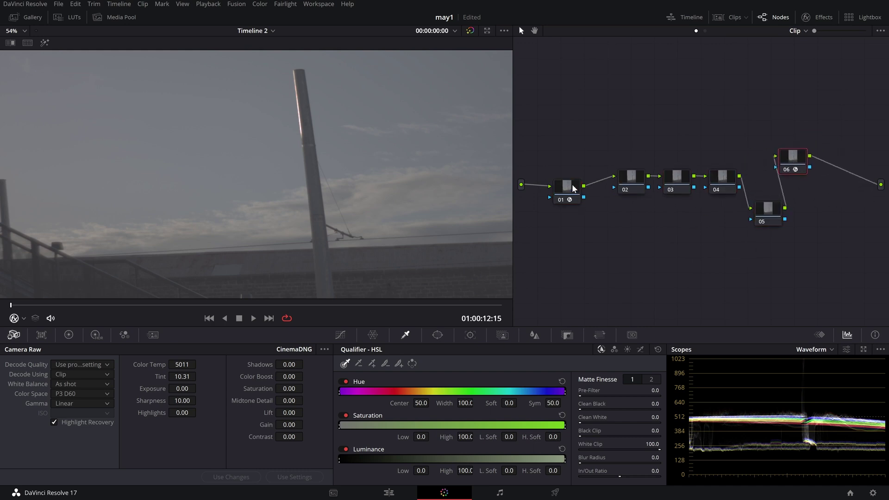
left_click_drag(573, 189, 582, 222)
Step: Set node 06's Color Space Transform input to ARRI Alexa color space and ARRI LogC gamma, matching node 01's output
left_click(802, 174)
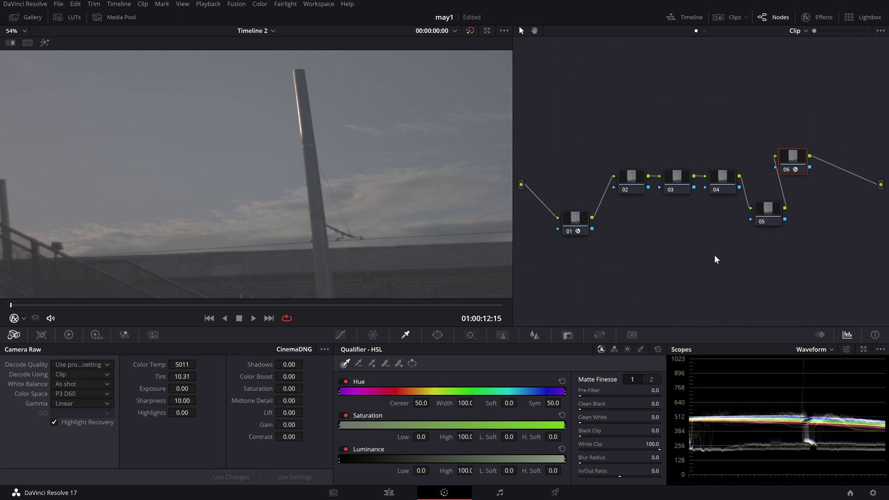
left_click(826, 17)
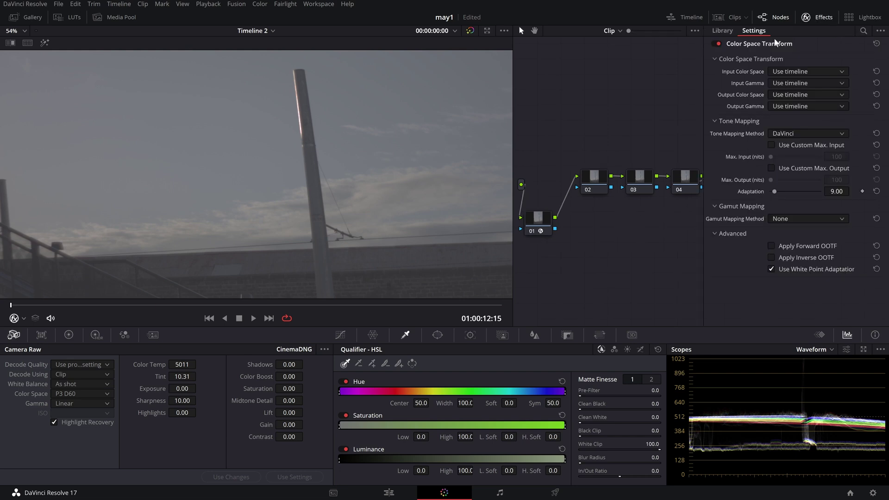
left_click(809, 72)
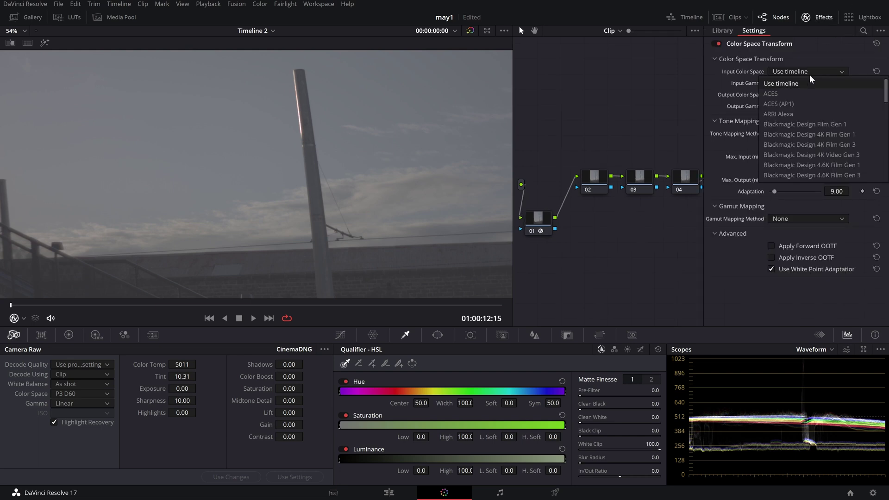
left_click(818, 114)
left_click(538, 219)
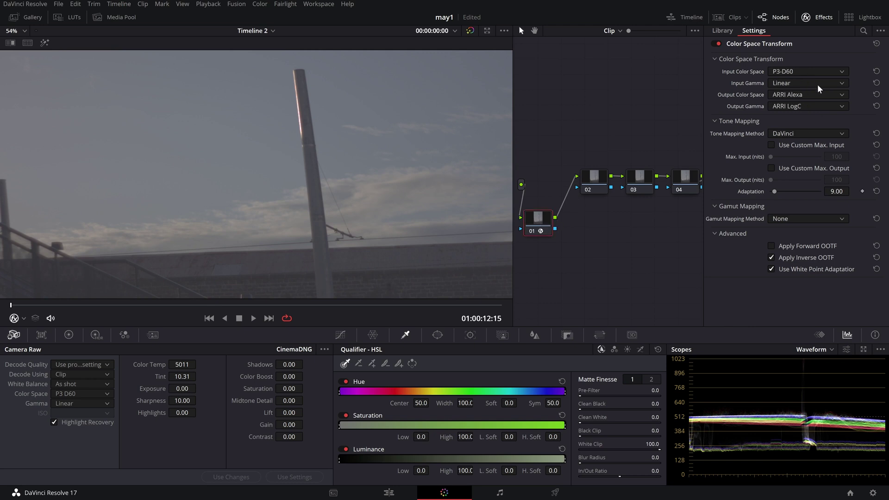
left_click(827, 18)
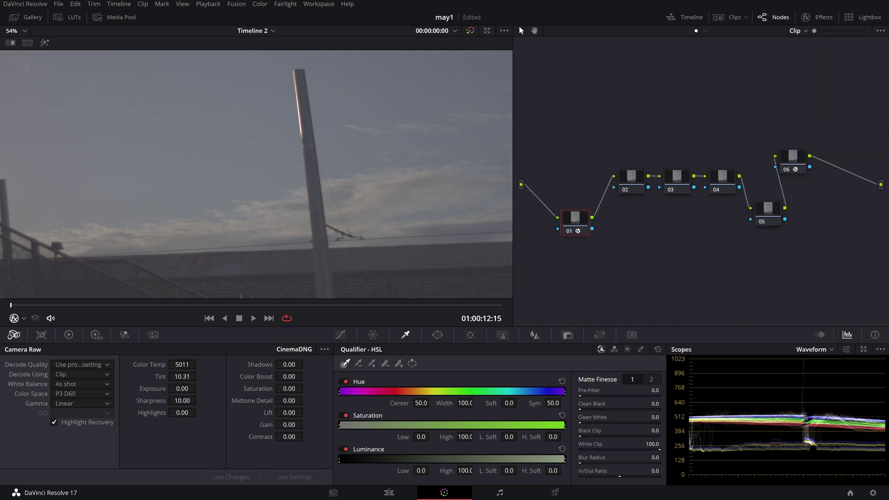
left_click(782, 173)
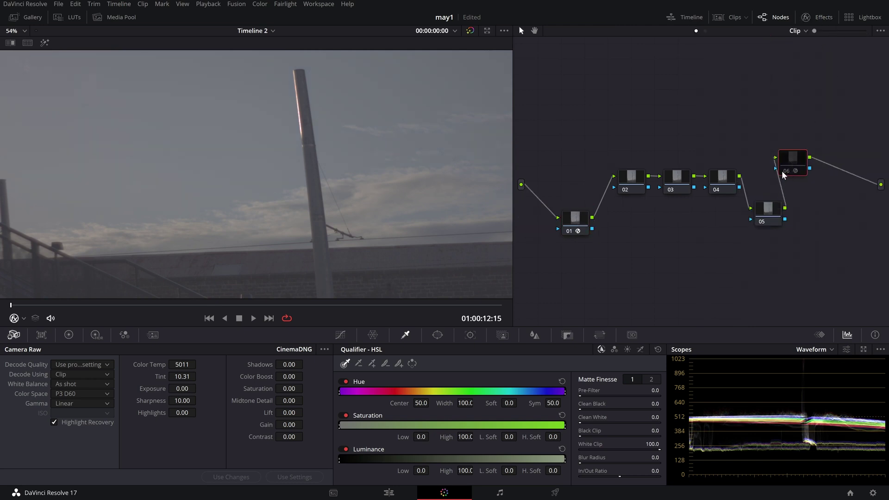
left_click(820, 17)
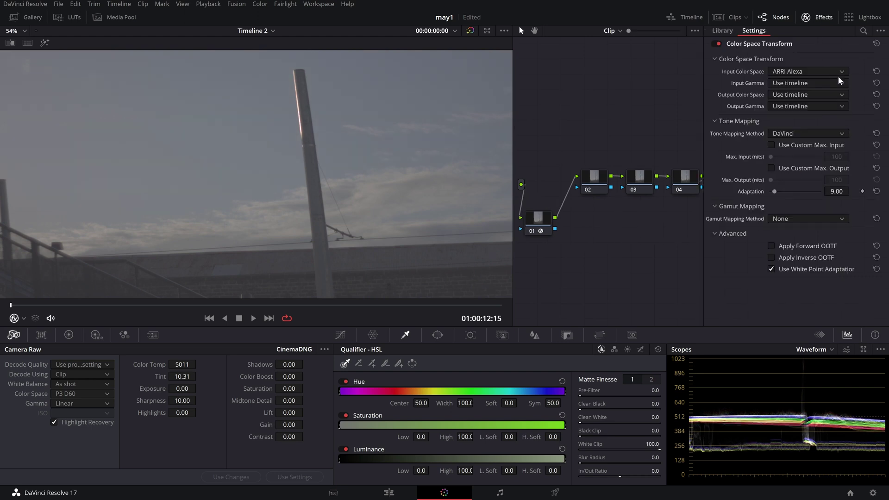
left_click(801, 83)
left_click(804, 134)
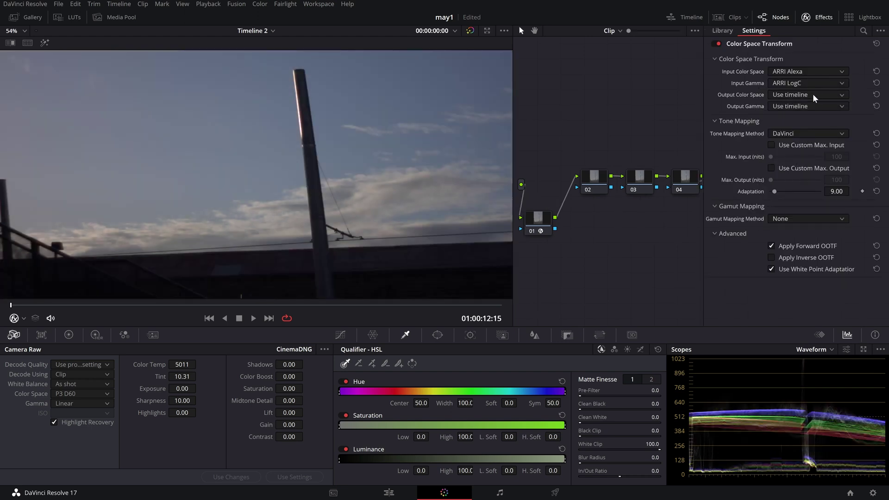
Step: Set the output color space and gamma of node 06's Color Space Transform to Rec.709 and close the effects settings
left_click(812, 95)
scroll(810, 170, "up", 3)
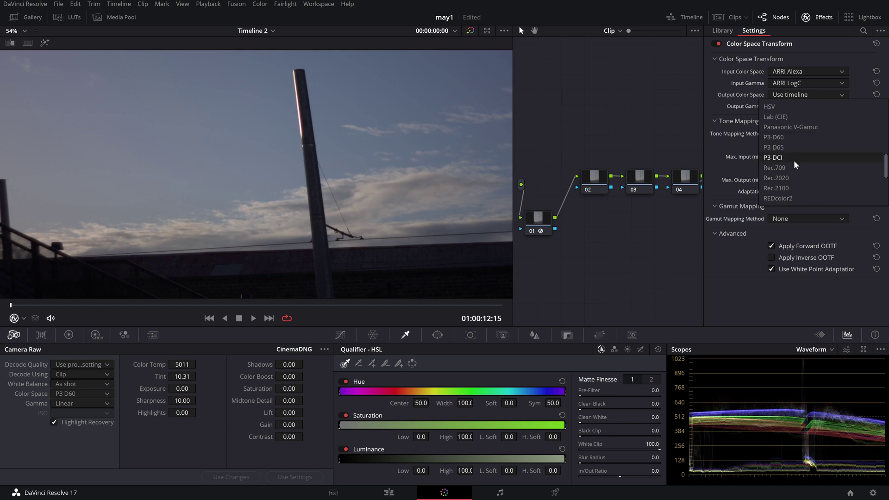
left_click(793, 166)
left_click(829, 104)
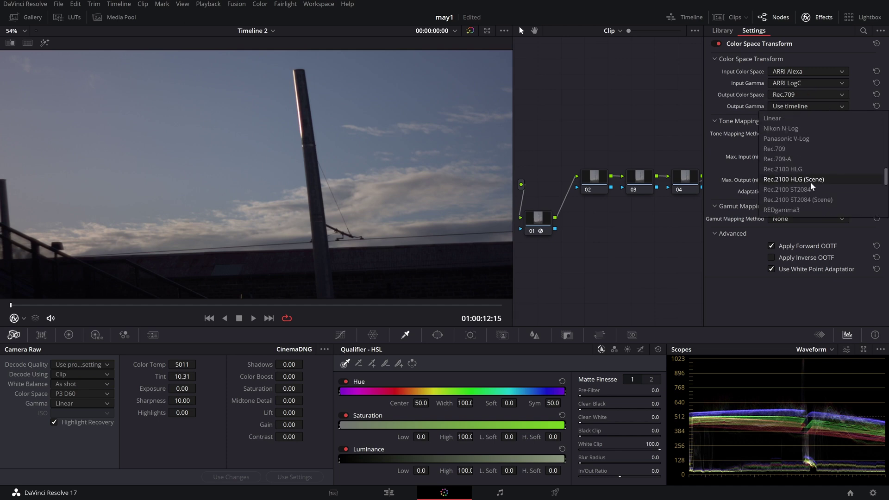
scroll(810, 182, "up", 2)
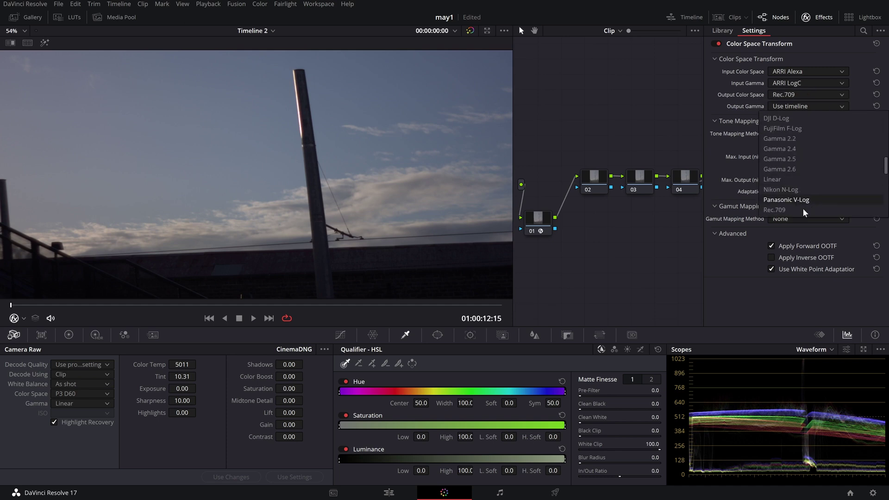
left_click(795, 210)
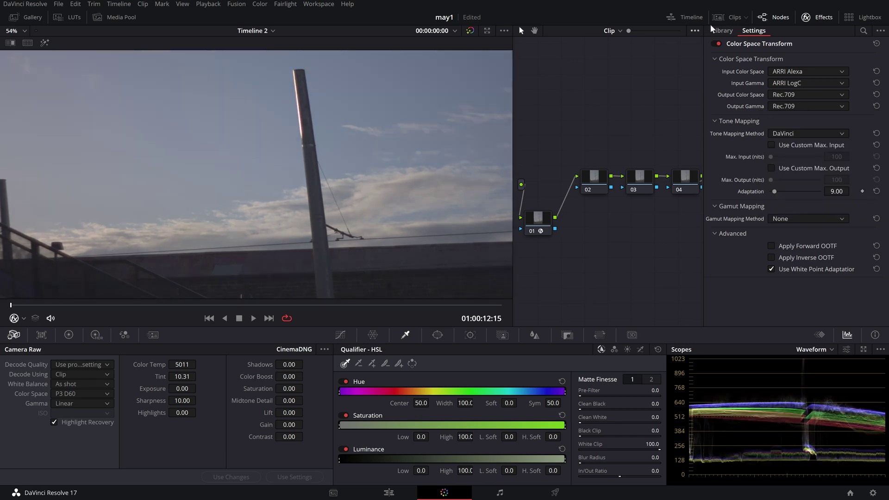
left_click(816, 17)
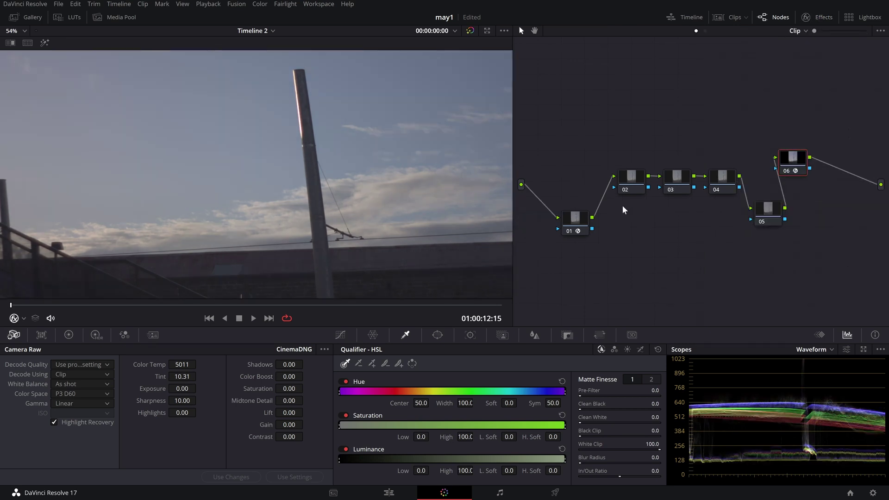
Step: Lower the Gain of node 02 to 0.92 with the primary color wheels
left_click(632, 190)
left_click(69, 333)
left_click_drag(207, 459, 194, 458)
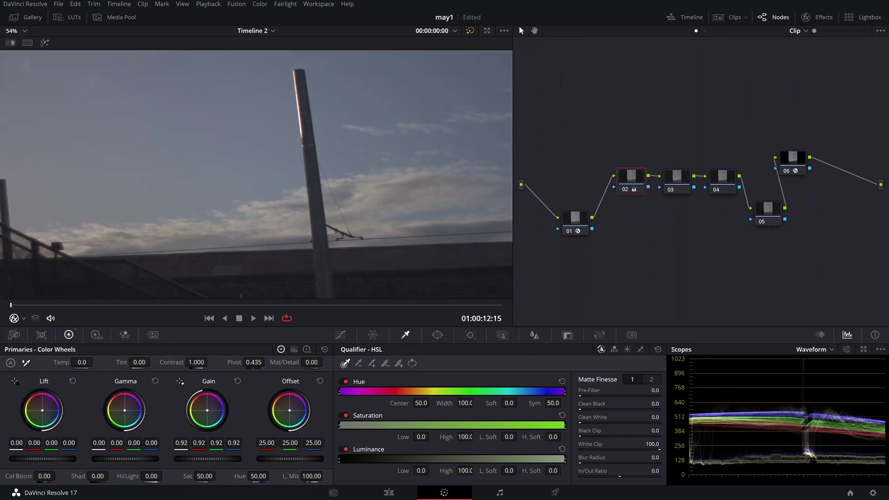
Step: Examine the bright edge of the pole up close while toggling the clip's raw Highlight Recovery, and return to the full frame
left_click(15, 334)
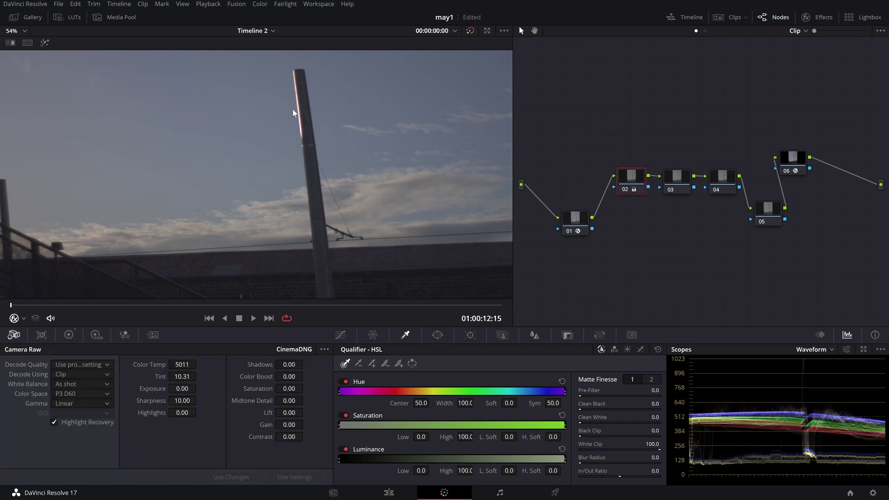
scroll(293, 110, "up", 6)
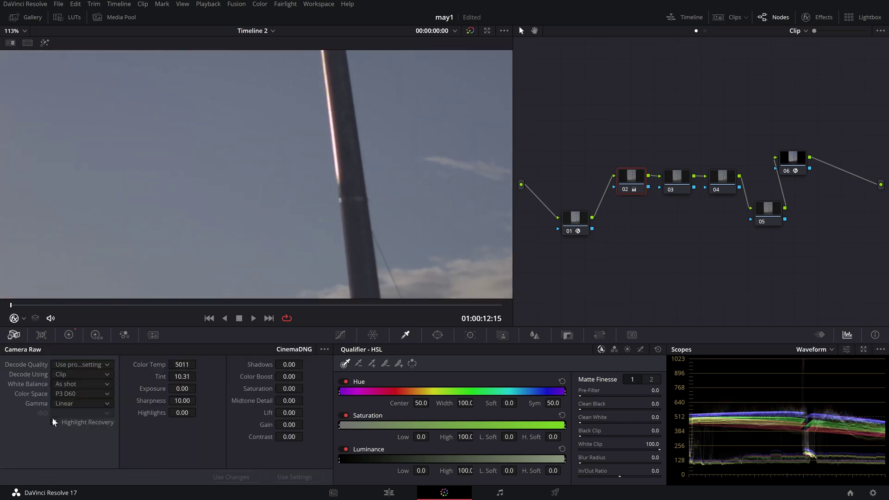
scroll(342, 197, "up", 8)
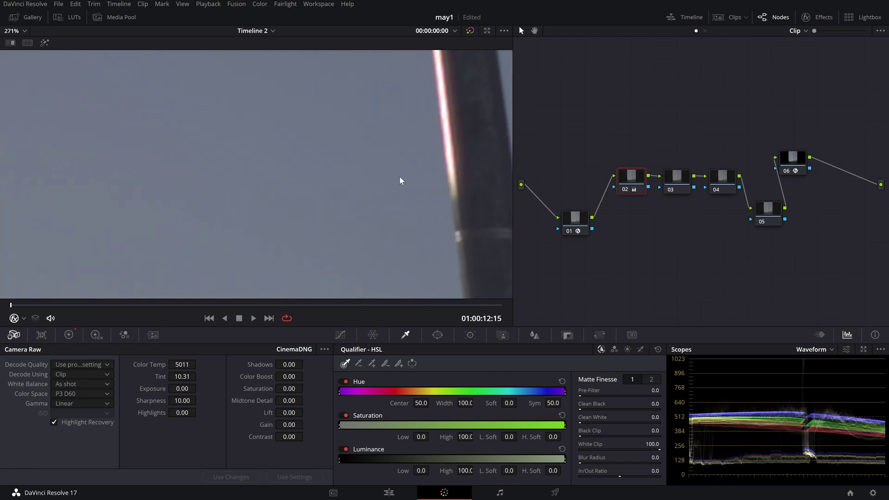
left_click(54, 422)
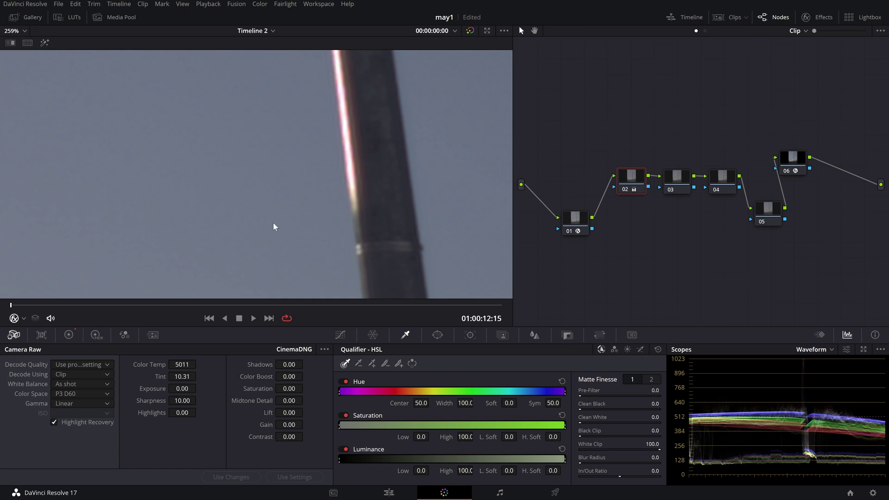
key("shift+z")
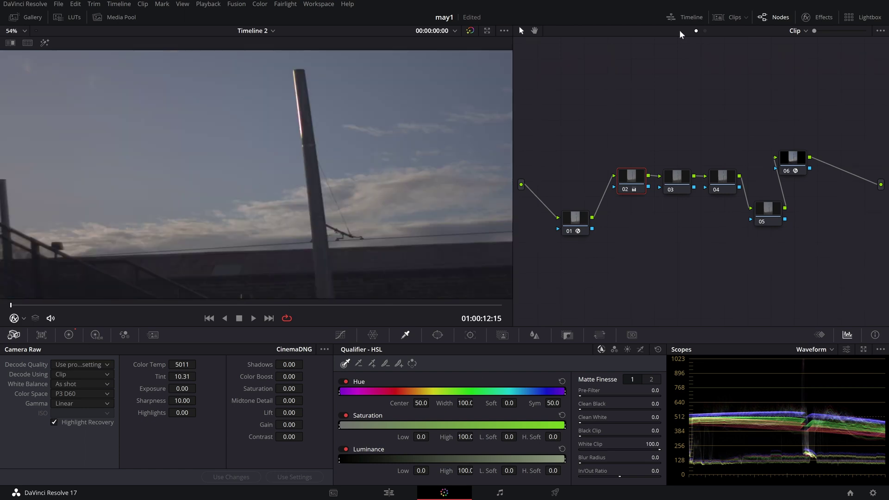
Step: Show the timeline's clips, grab a still of the graded second clip and open the still gallery
left_click(732, 17)
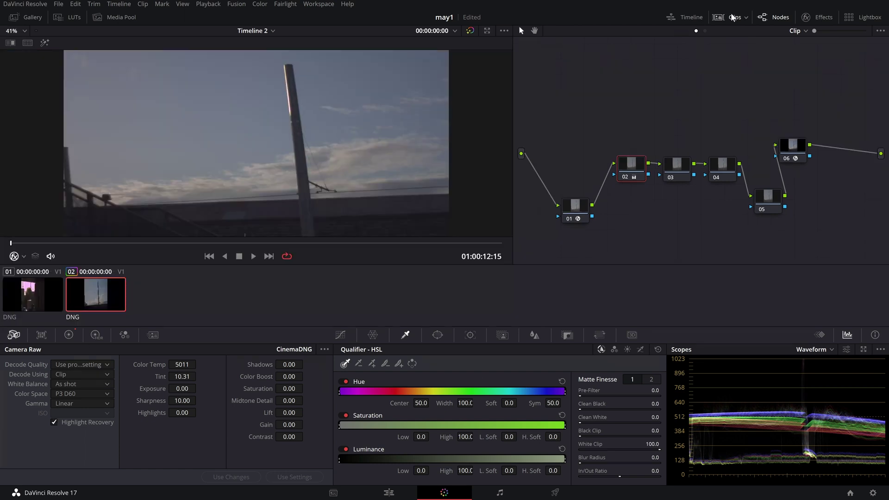
right_click(346, 124)
left_click(372, 129)
left_click(29, 15)
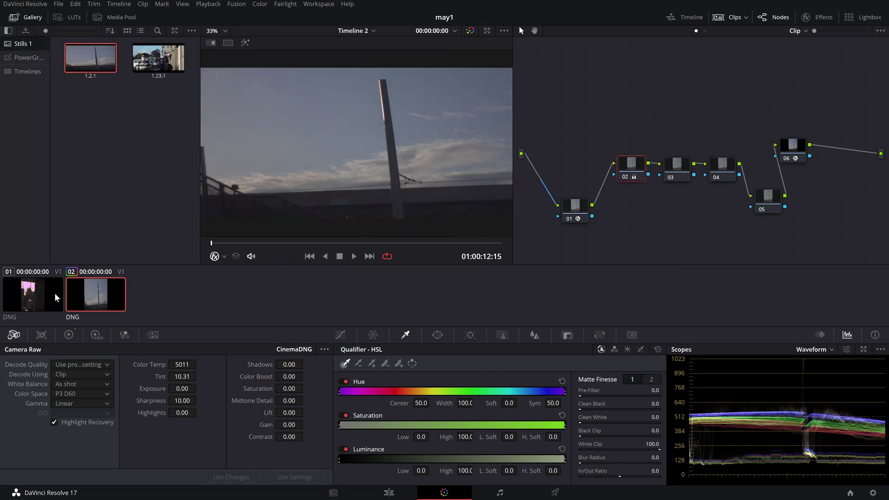
Step: Append the grabbed still's node graph to the first clip and close the gallery
left_click(55, 296)
right_click(92, 61)
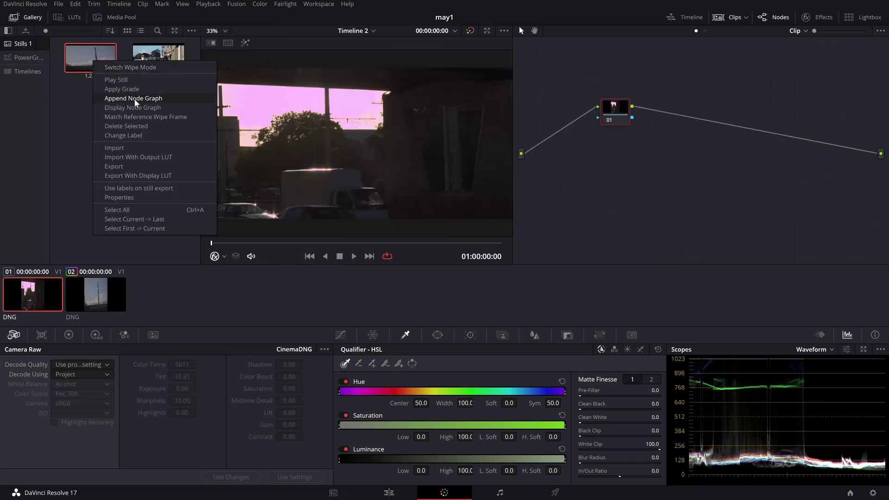
left_click(172, 99)
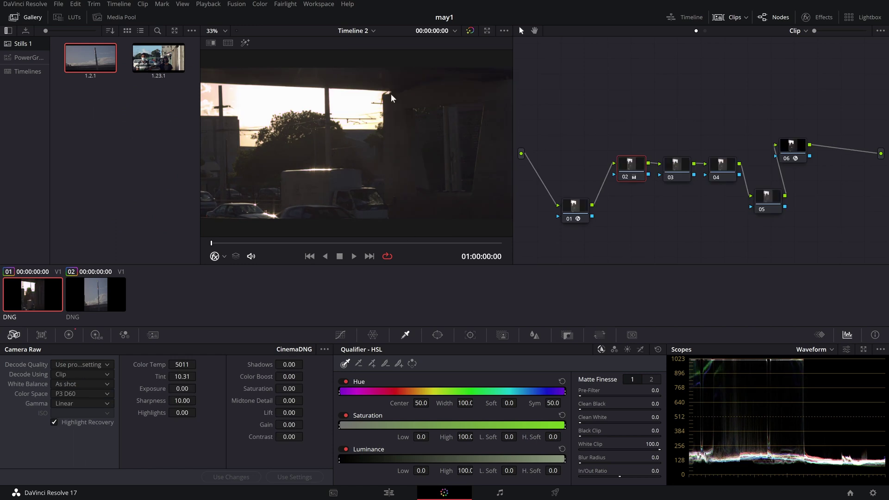
left_click(13, 19)
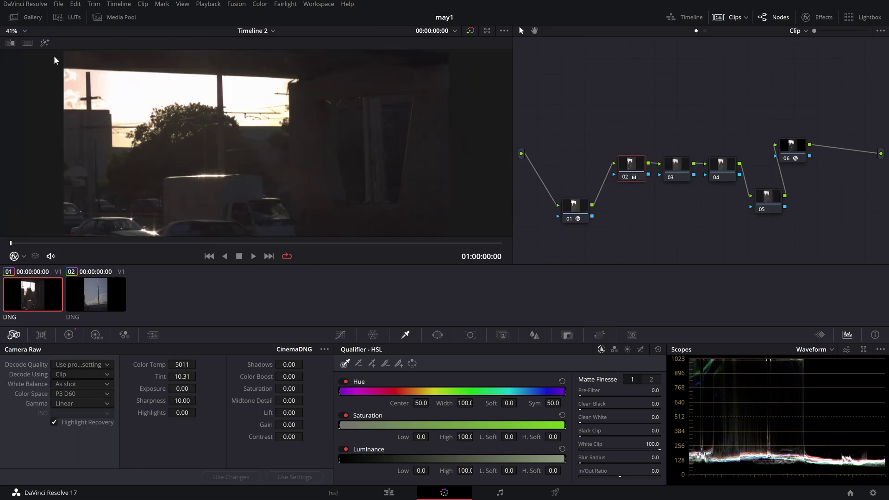
Step: Try the raw Lift and Shadows adjustments on the second clip, taking Shadows to -100, and reset both
left_click(117, 306)
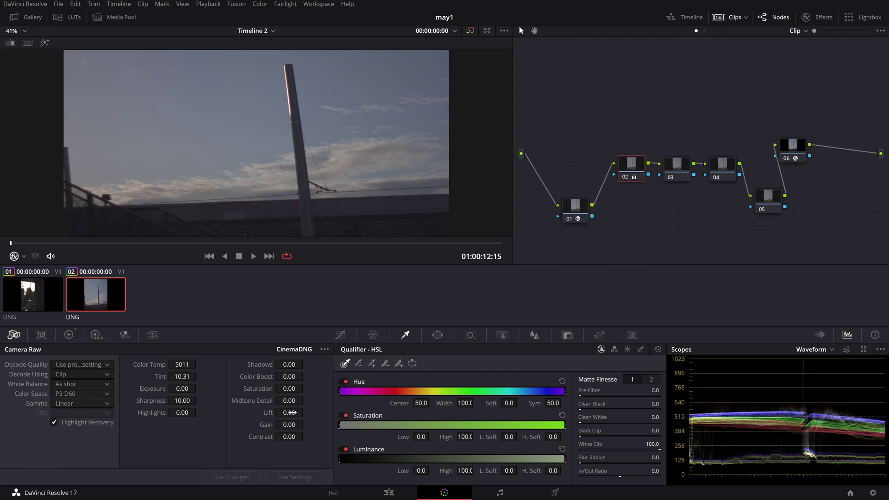
left_click_drag(292, 412, 306, 412)
double_click(270, 412)
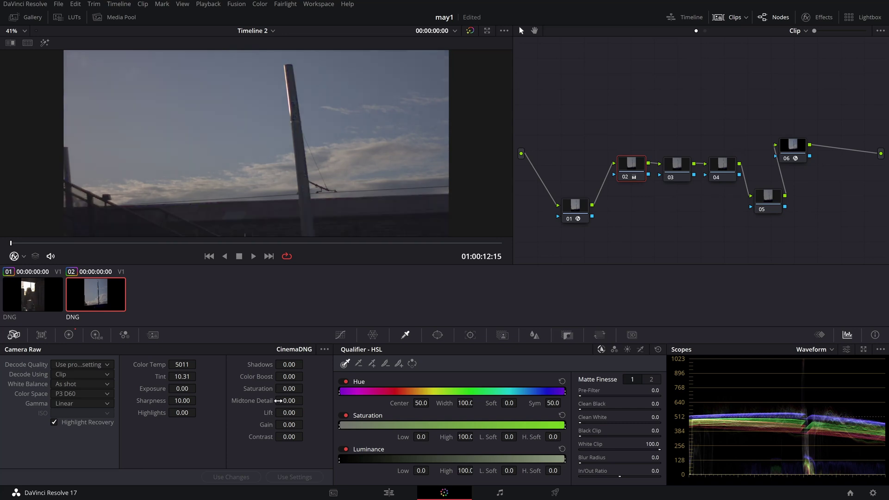
left_click_drag(290, 365, 305, 365)
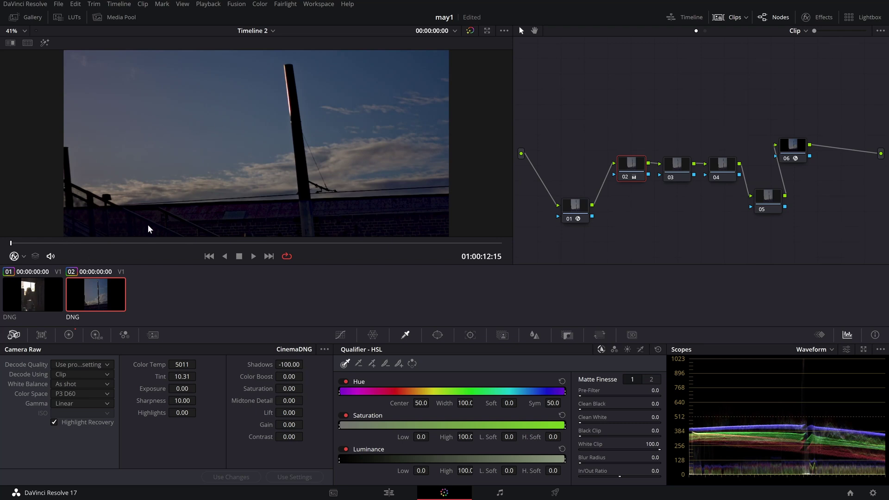
double_click(259, 364)
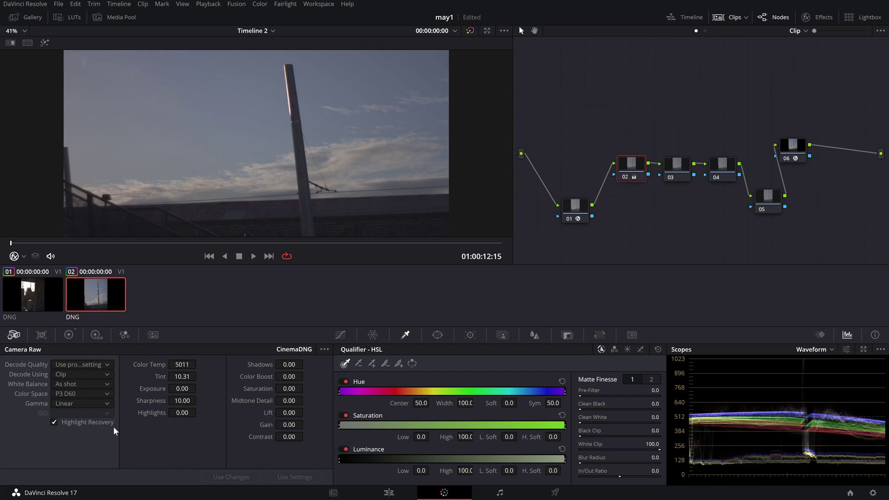
Step: Try the second clip's raw Color Temp, Exposure and Highlights adjustments, taking Highlights to -100, and reset each one
left_click_drag(184, 363, 160, 364)
double_click(160, 365)
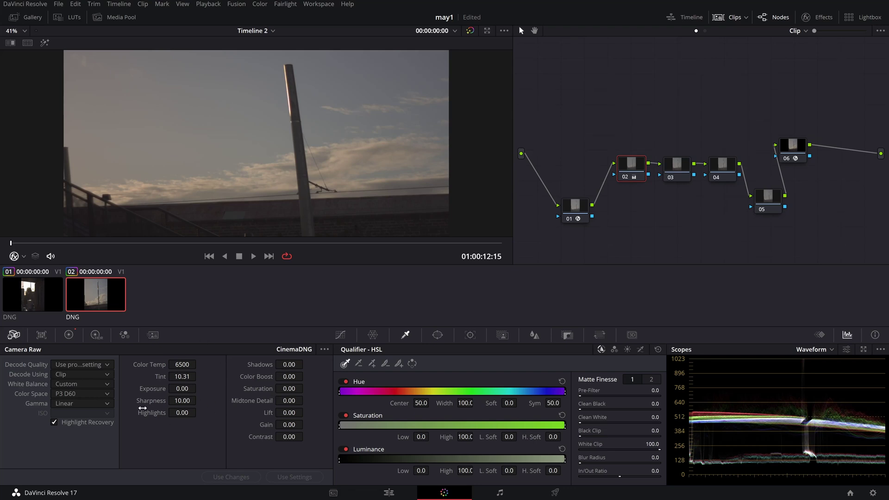
left_click_drag(182, 389, 198, 387)
double_click(156, 389)
left_click_drag(185, 412, 198, 412)
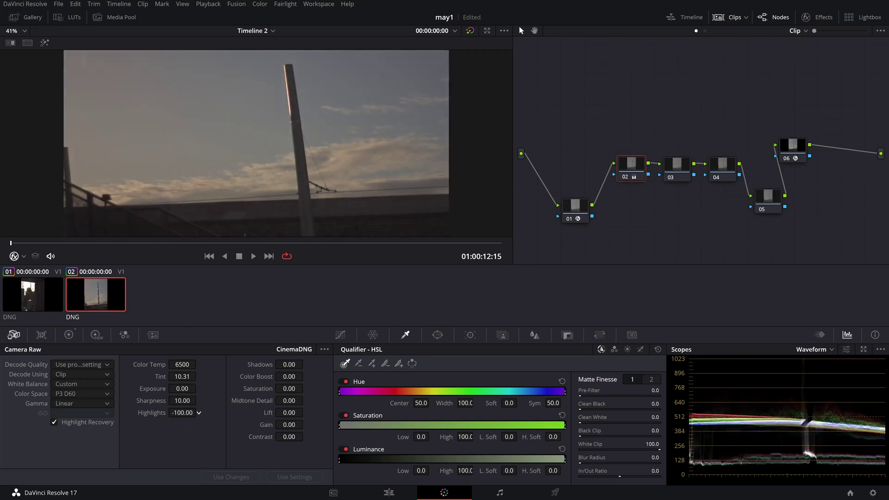
double_click(155, 413)
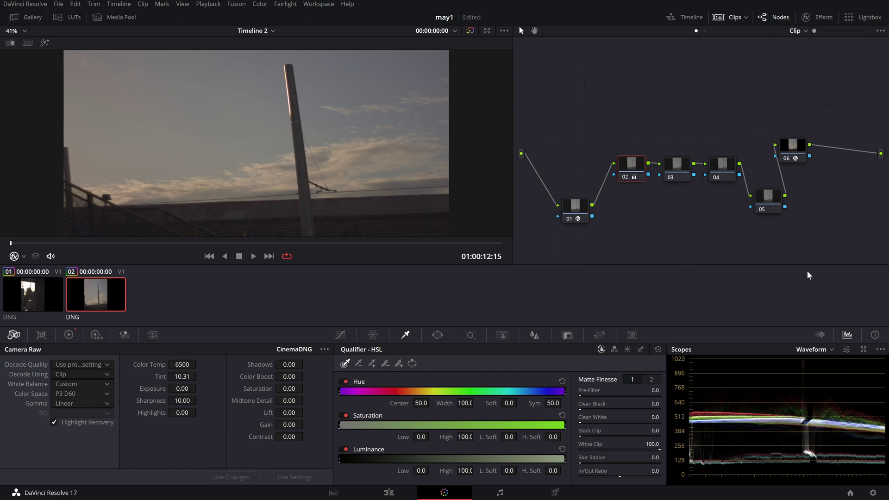
Step: Reset the second clip's grade to a single empty node and set its raw color temperature to 5000
right_click(703, 210)
left_click(740, 301)
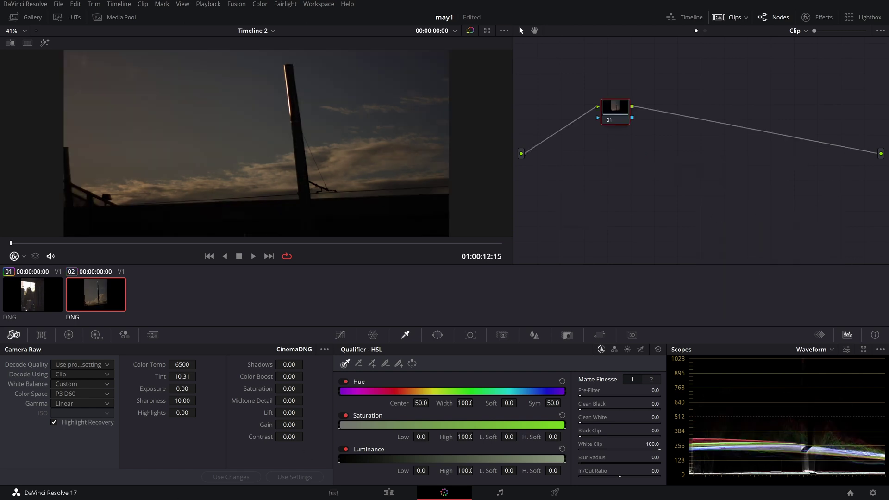
left_click(191, 366)
type("5000")
key("Return")
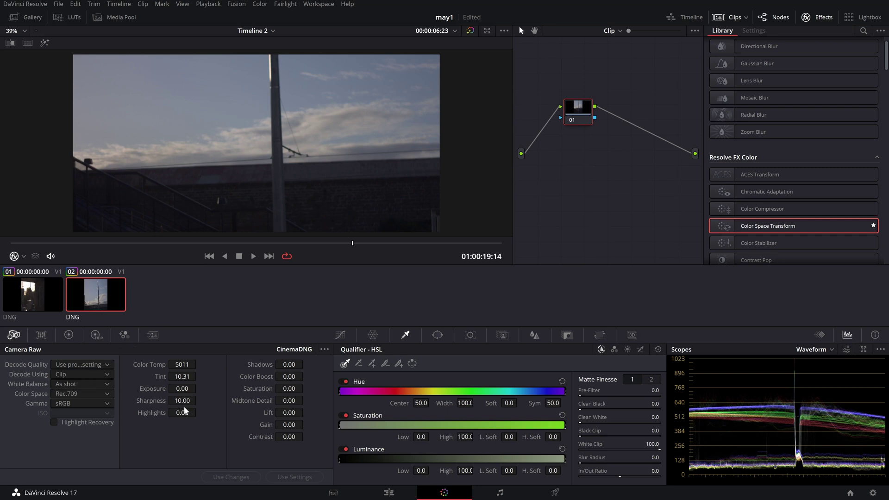
Step: Keep the raw white balance as shot, set color space to Blackmagic Design with Blackmagic Design Film gamma, and enable Highlight Recovery
left_click(99, 383)
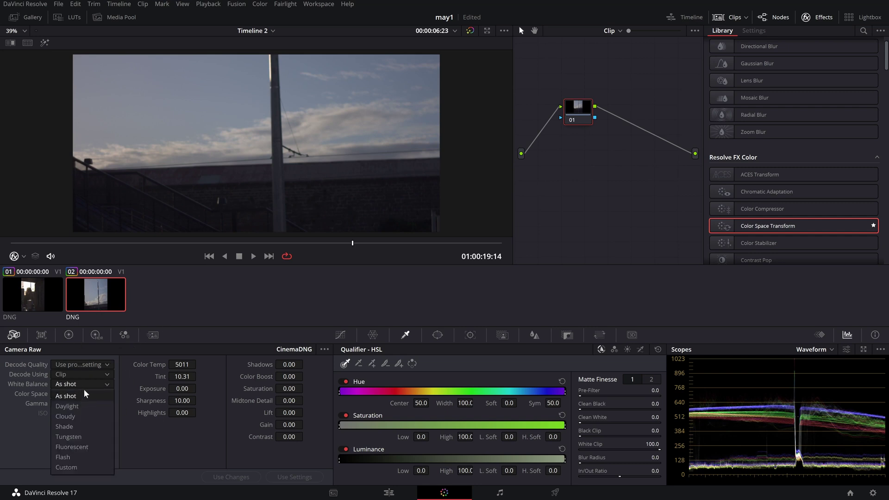
left_click(85, 389)
left_click(83, 394)
left_click(86, 426)
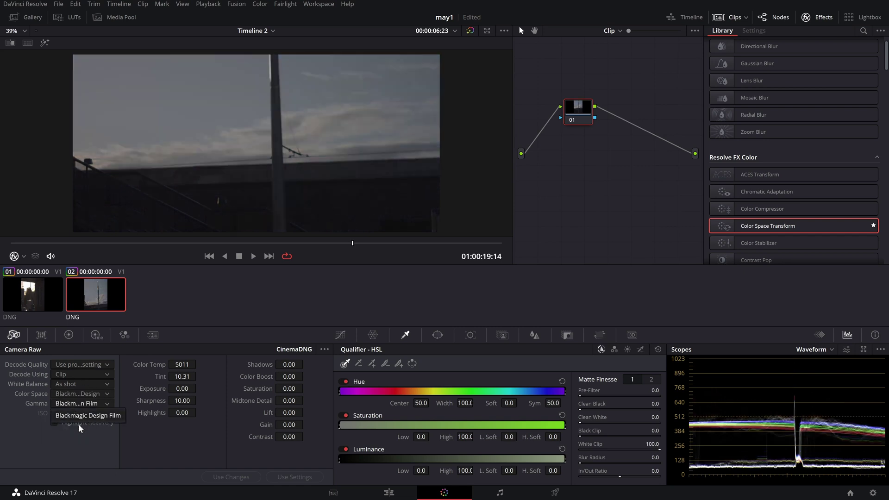
left_click(55, 423)
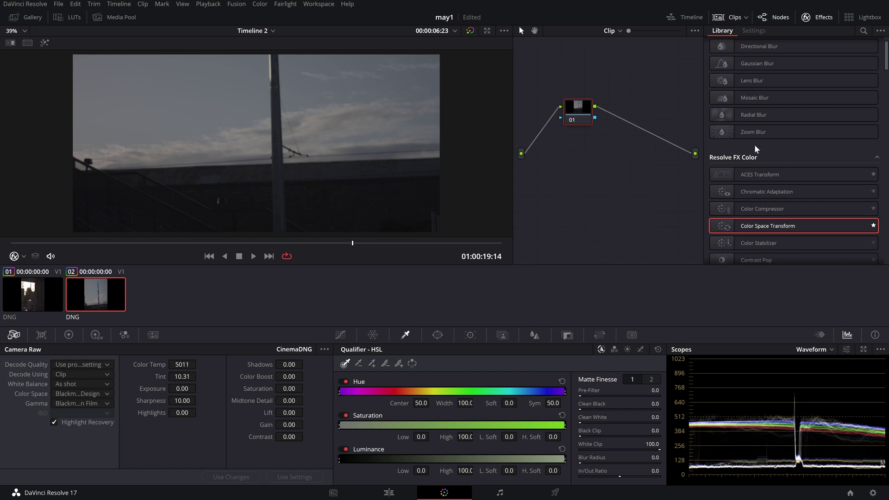
Step: Apply a Color Space Transform to node 01 and add two serial nodes after it
left_click_drag(742, 222, 582, 114)
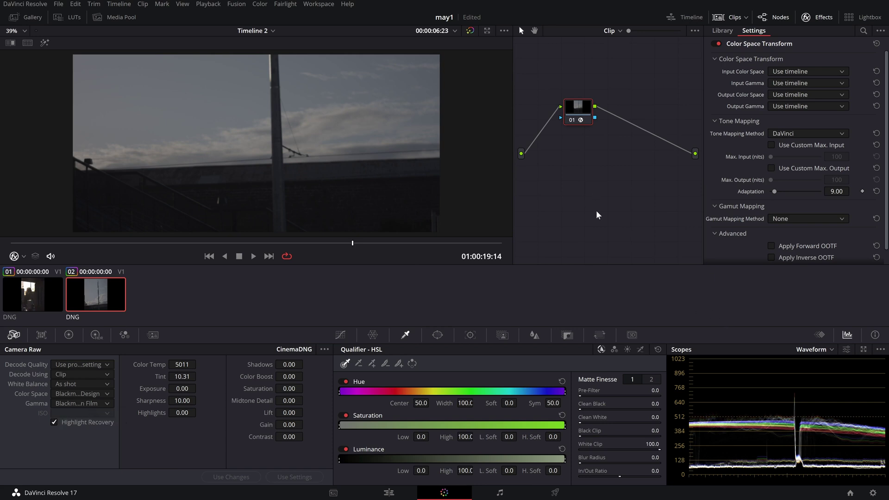
key("alt+s")
key("alt+s")
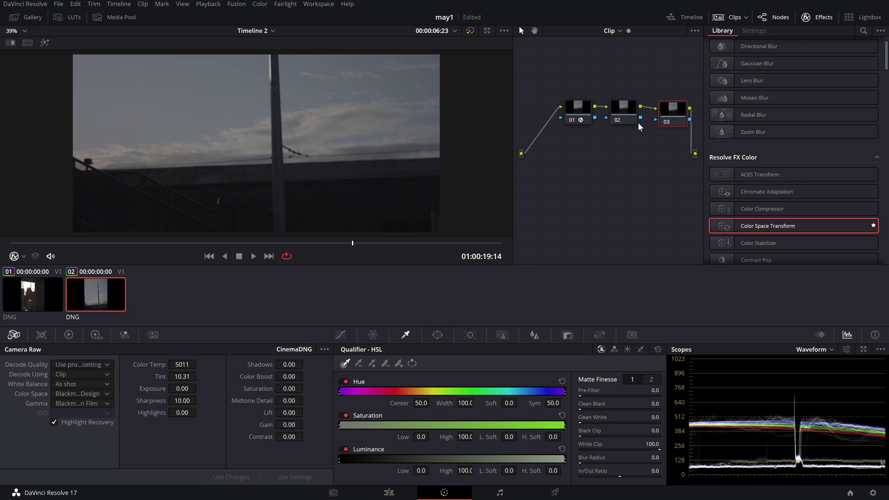
Step: Save the project and set the output color space of node 01's Color Space Transform to ARRI Alexa
left_click(576, 124)
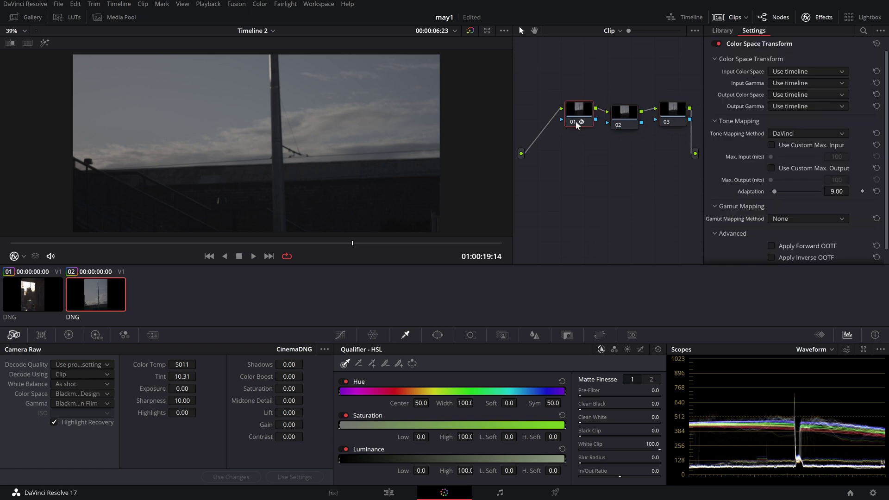
key("ctrl+s")
left_click(793, 95)
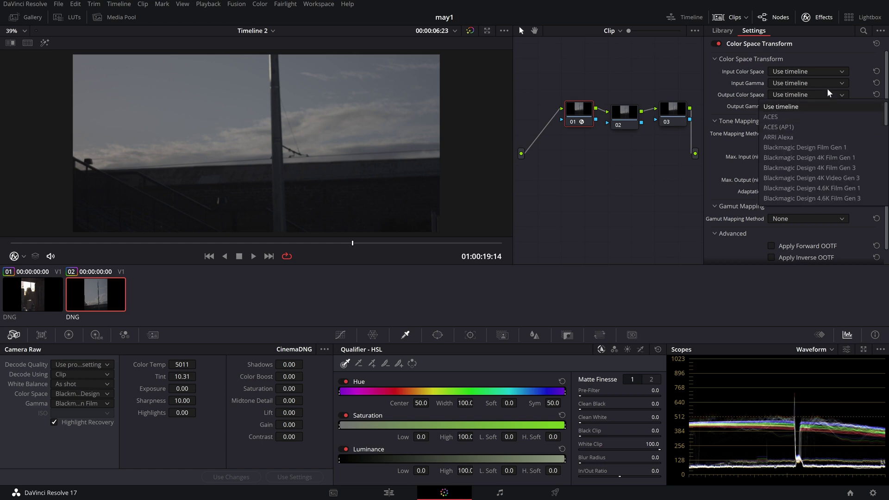
left_click(780, 137)
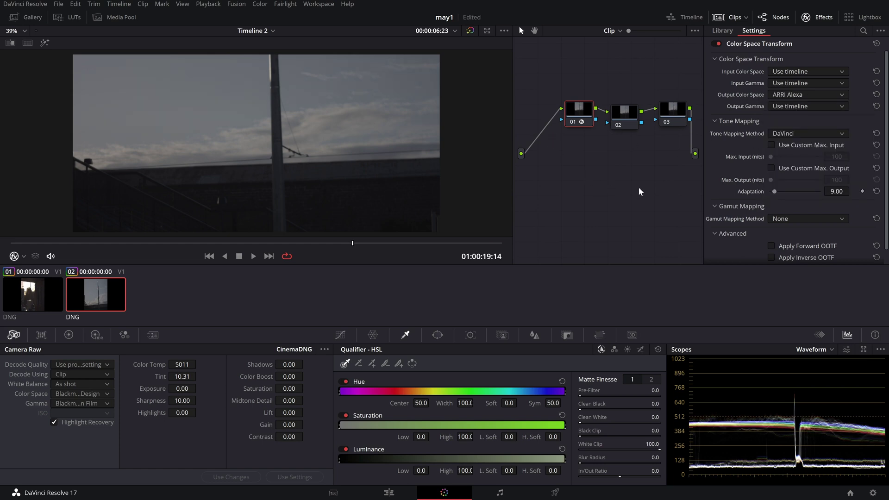
Step: Apply a Color Space Transform to node 03 at the end of the node chain
left_click(722, 30)
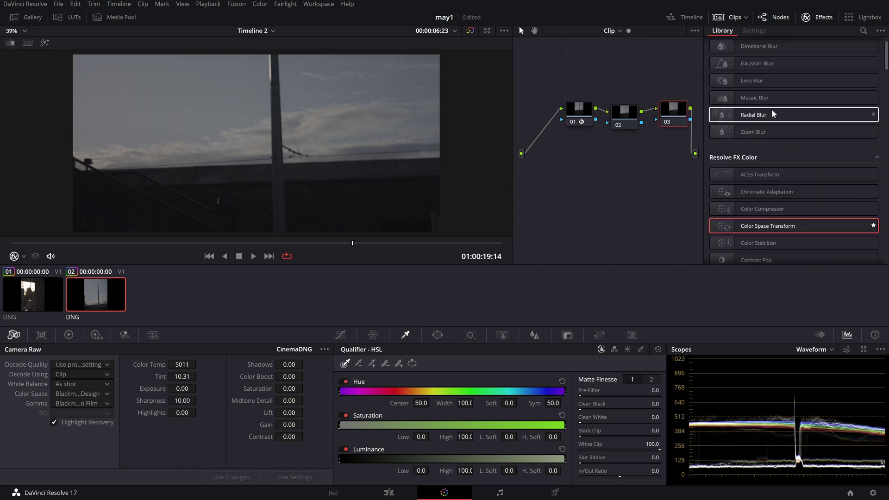
left_click_drag(759, 224, 672, 111)
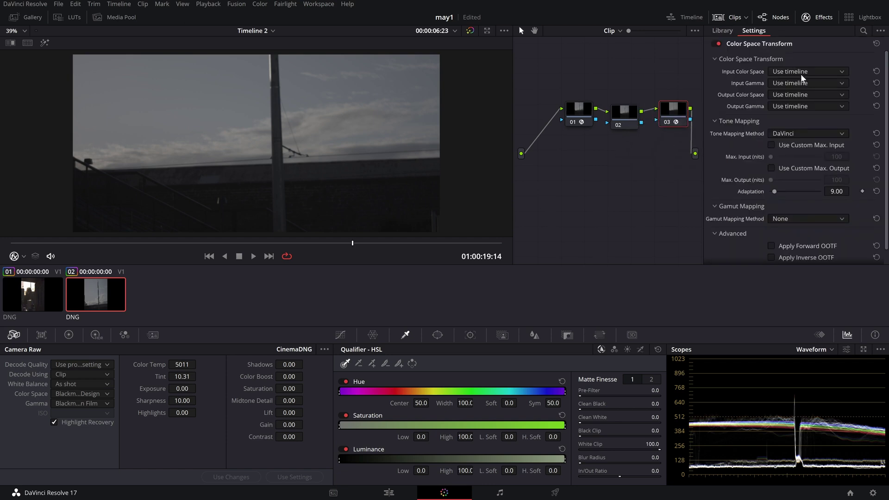
Step: Set node 03's Color Space Transform to ARRI Alexa input color space and Rec.709 output color space
left_click(802, 74)
left_click(797, 112)
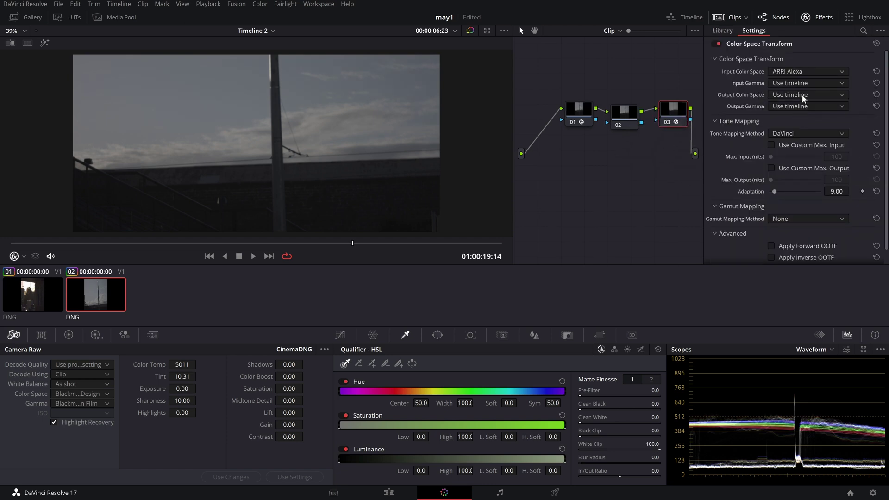
left_click(804, 106)
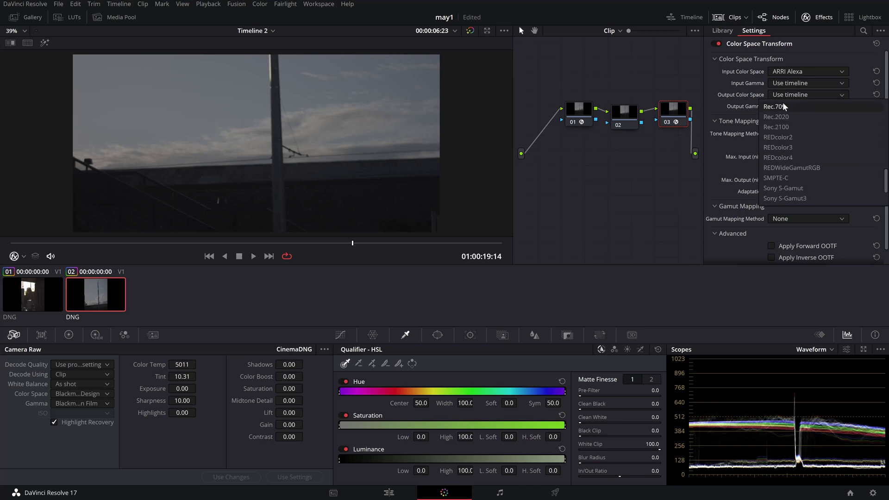
left_click(788, 170)
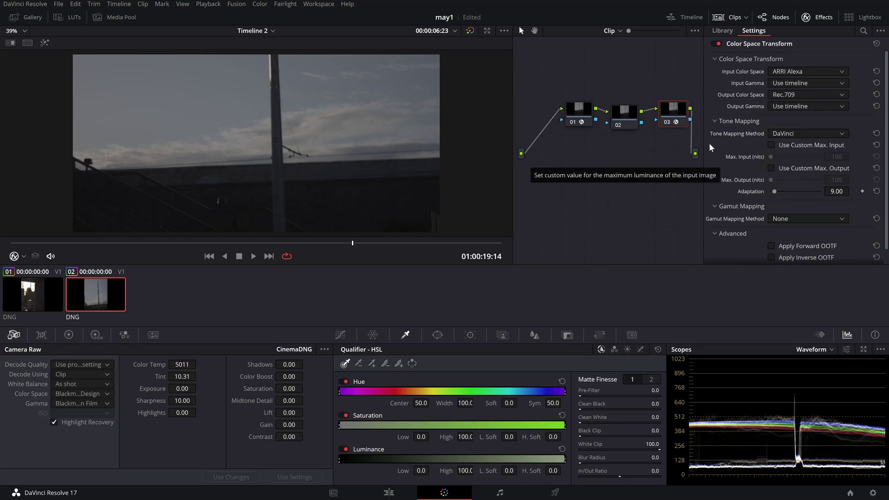
Step: Set the output gamma of node 03's Color Space Transform to Rec.709 and its input gamma to ARRI LogC
left_click(810, 107)
left_click(809, 106)
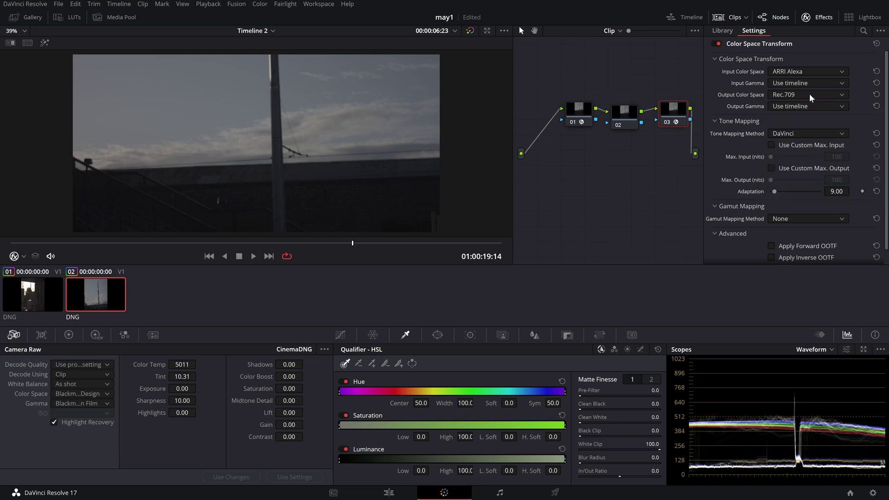
left_click(808, 107)
scroll(800, 157, "down", 10)
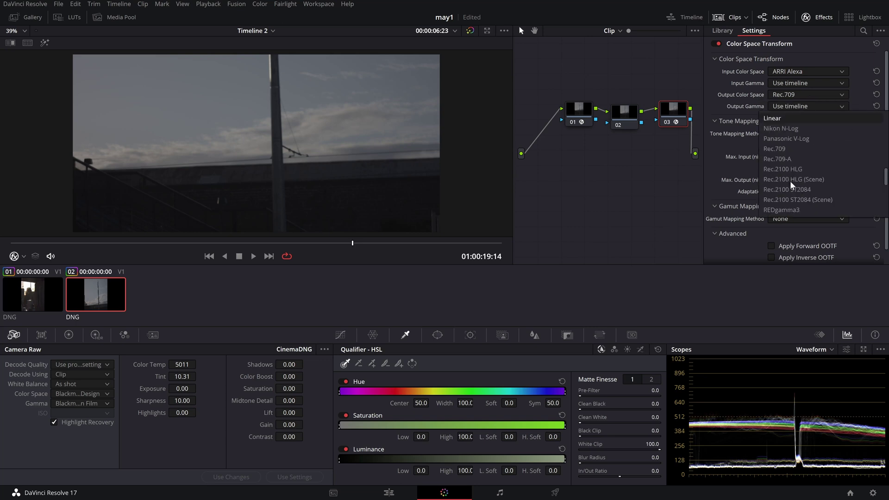
key("Escape")
left_click(791, 83)
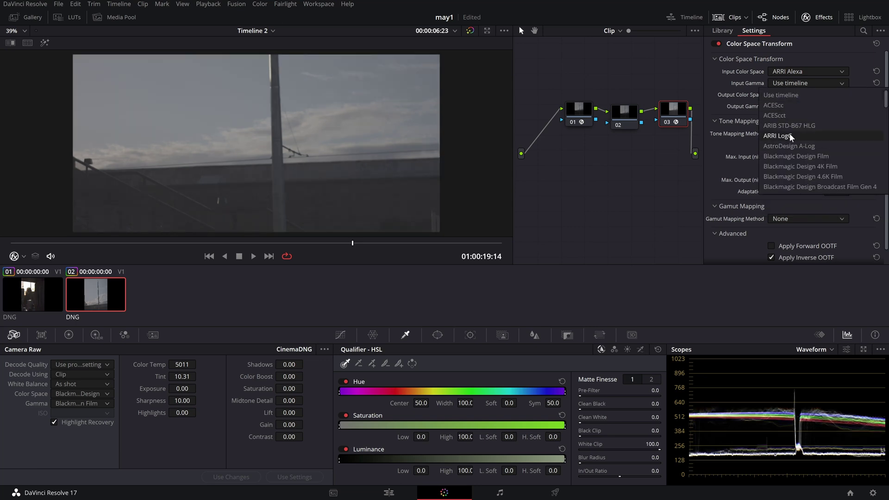
left_click(786, 135)
Step: Keep ARRI Alexa as node 01's output color space and set its output gamma to ARRI LogC
left_click(575, 109)
left_click(789, 96)
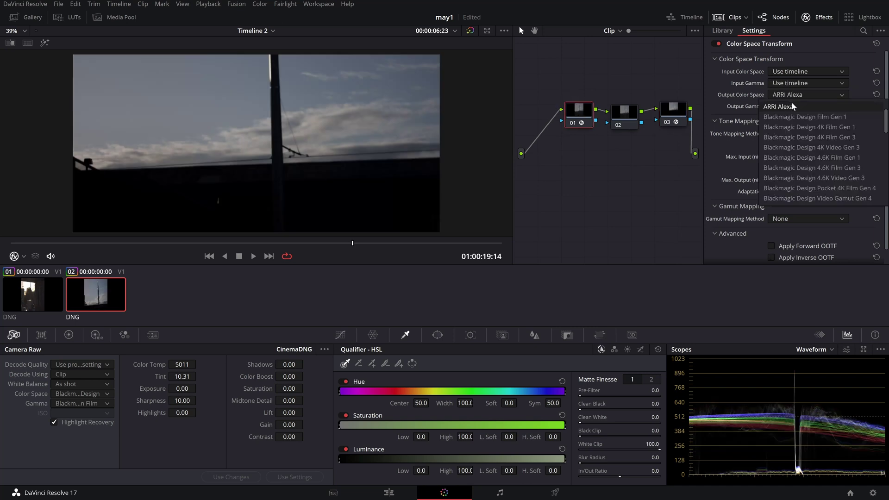
left_click(793, 106)
left_click(795, 106)
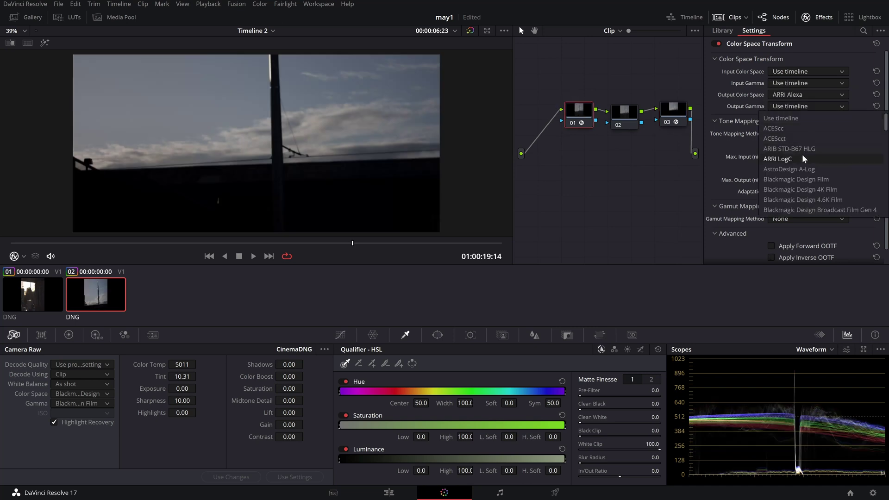
left_click(802, 154)
Step: Set node 01's input gamma to Blackmagic Design Film and its input color space to DaVinci Wide Gamut
left_click(803, 84)
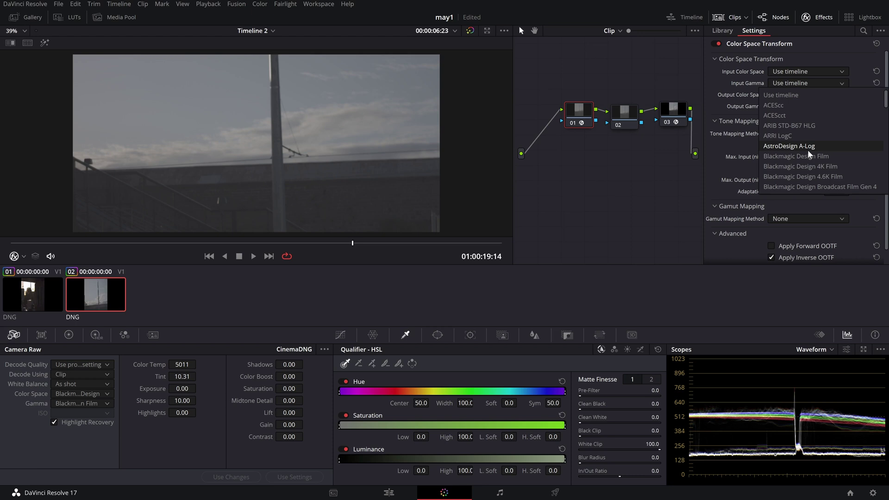
scroll(807, 149, "down", 1)
left_click(815, 98)
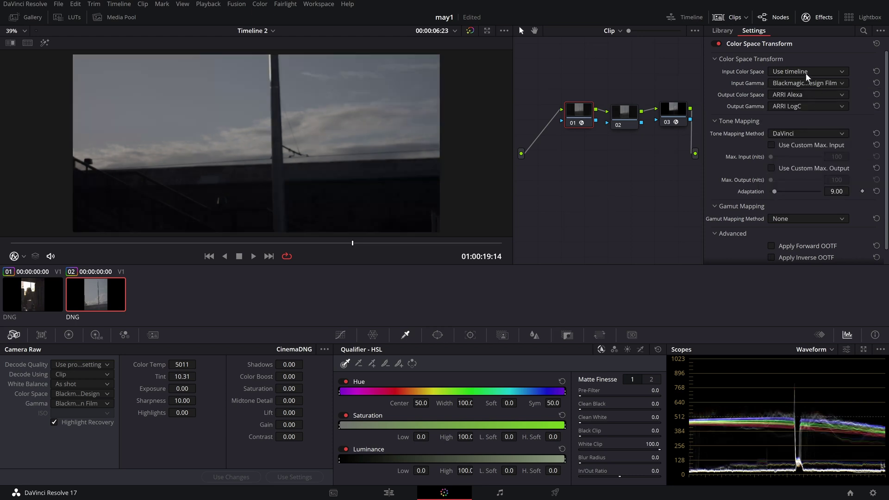
left_click(804, 73)
scroll(808, 111, "down", 5)
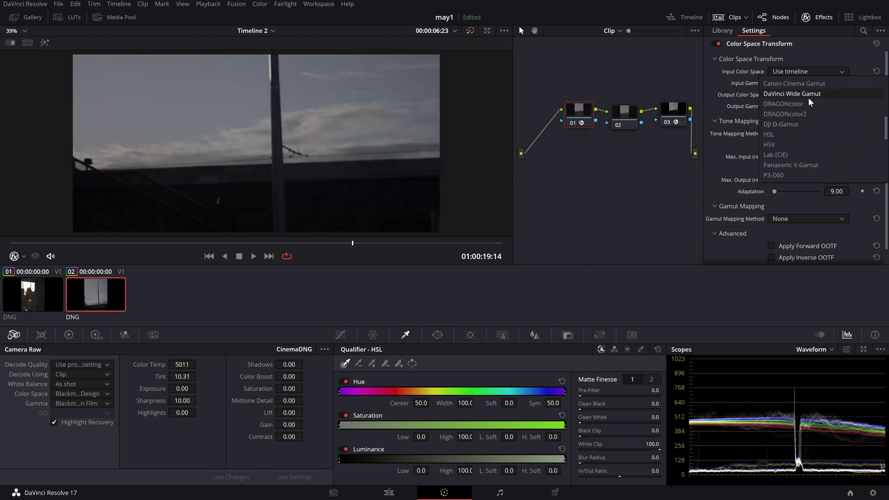
left_click(809, 95)
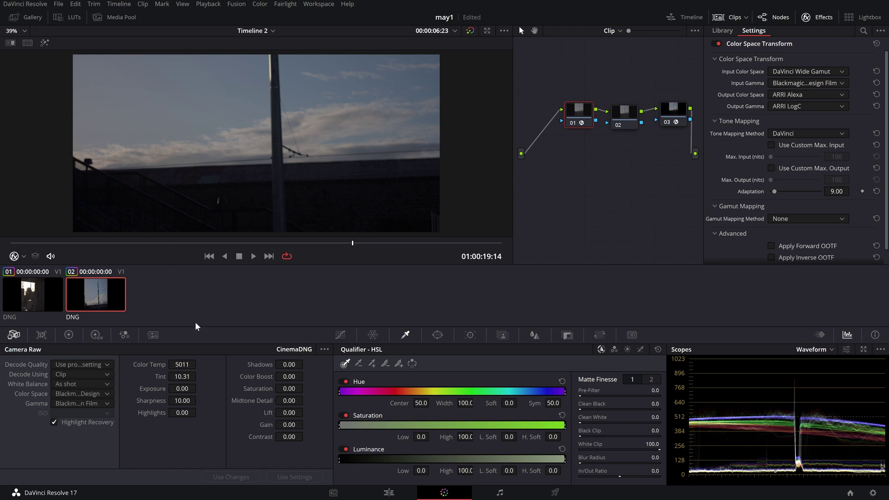
Step: Raise the clip's raw exposure to 1.00 and hide the clip thumbnails to enlarge the viewer
left_click(186, 388)
type("1")
key("Return")
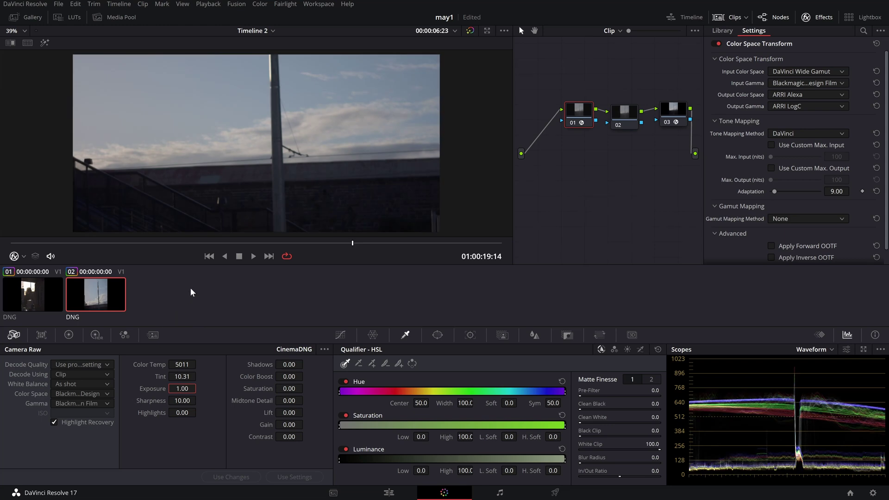
left_click(732, 18)
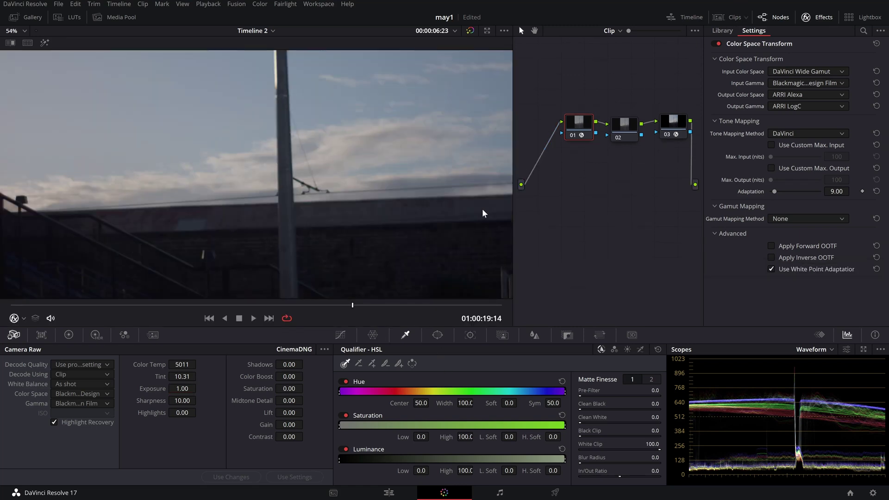
Step: Move node 02 well below the other nodes and review the transform settings of nodes 01 and 03
left_click_drag(623, 137, 593, 225)
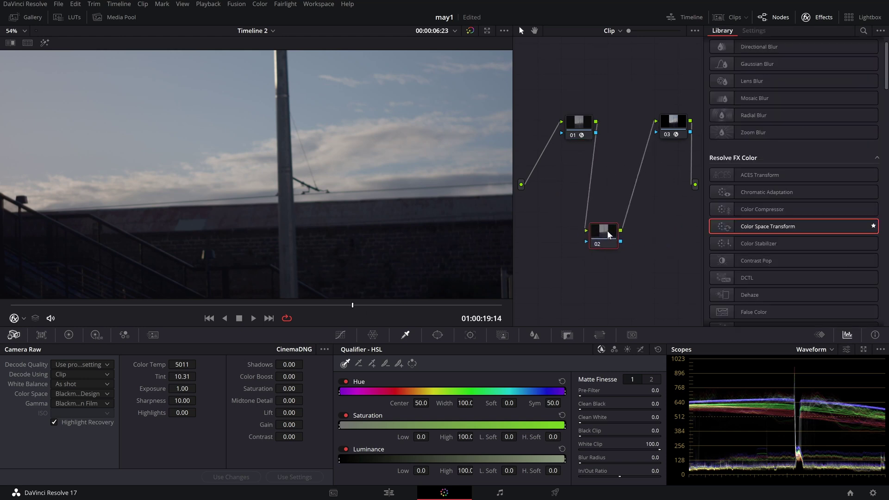
left_click(579, 123)
left_click(672, 121)
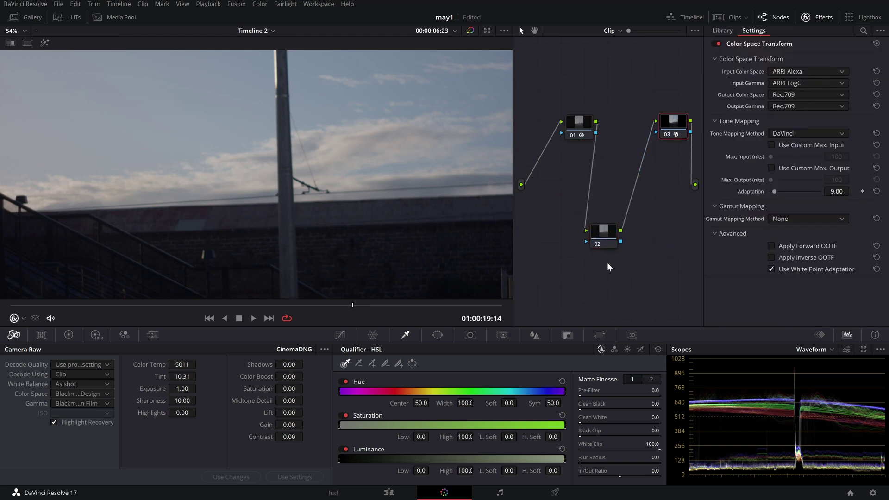
Step: Add three serial nodes after node 02
left_click(604, 244)
key("alt+s")
key("alt+s")
key("alt+s")
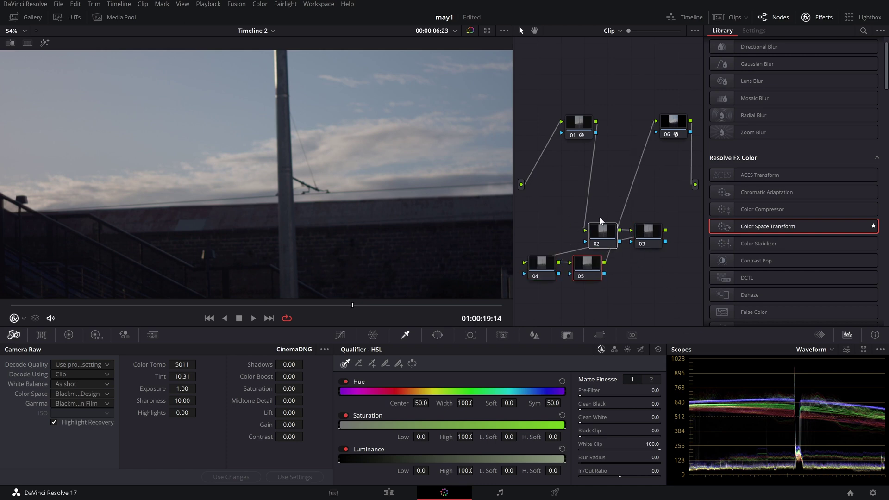
Step: Undo the three added serial nodes and the latest repositioning of node 02
key("ctrl+z")
key("ctrl+z")
key("ctrl+z")
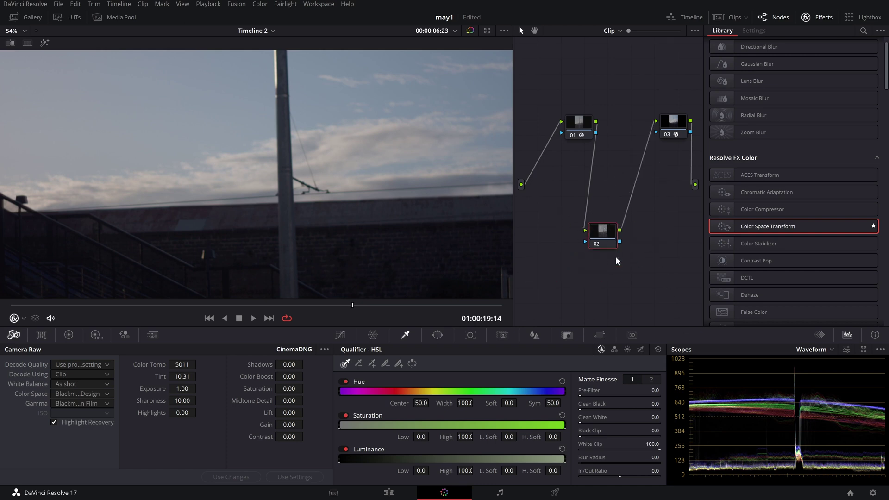
key("ctrl+z")
key("ctrl+z")
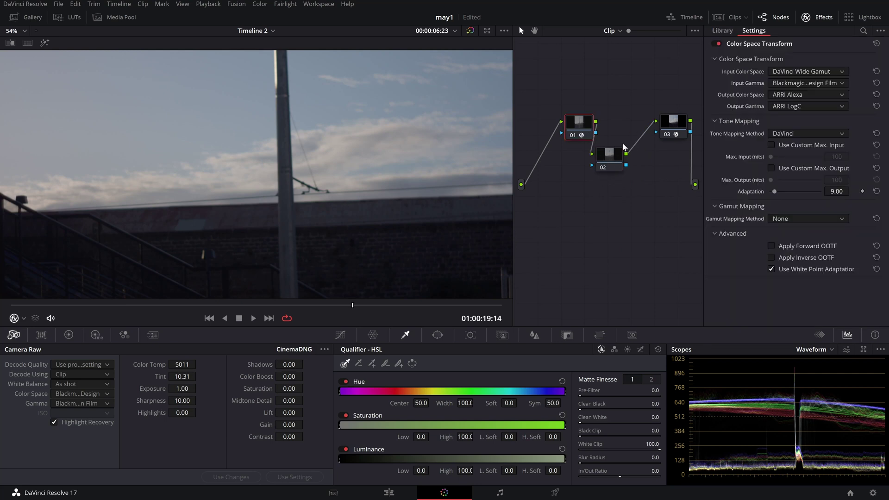
Step: Disable the Color Space Transform nodes 03 and 01
left_click(665, 135)
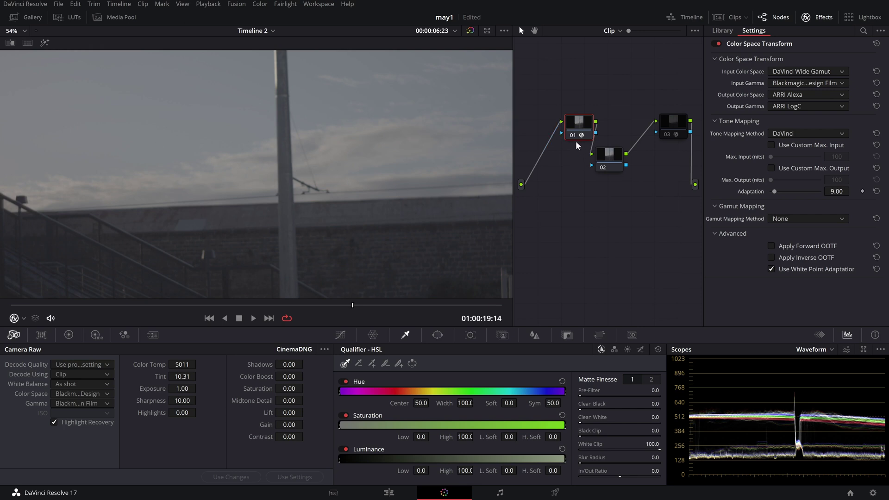
key("ctrl+d")
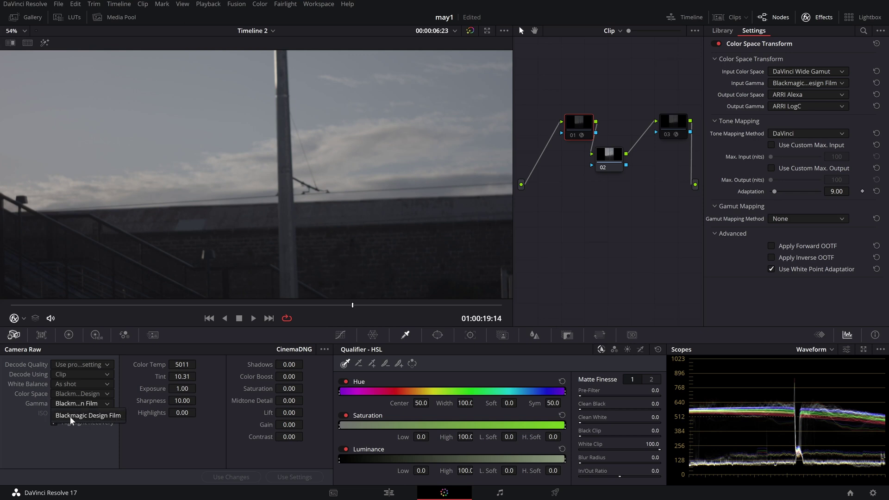
Step: Set the input gamma of node 01's Color Space Transform to DaVinci Intermediate
left_click(820, 85)
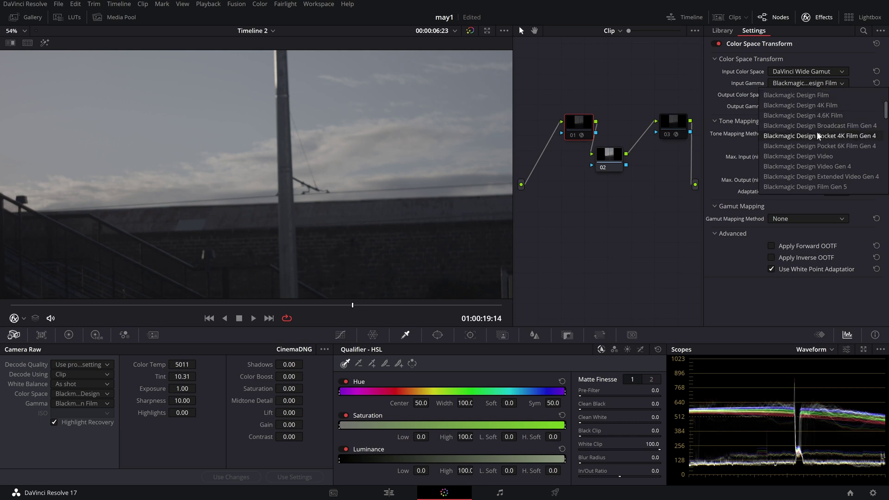
scroll(828, 148, "down", 2)
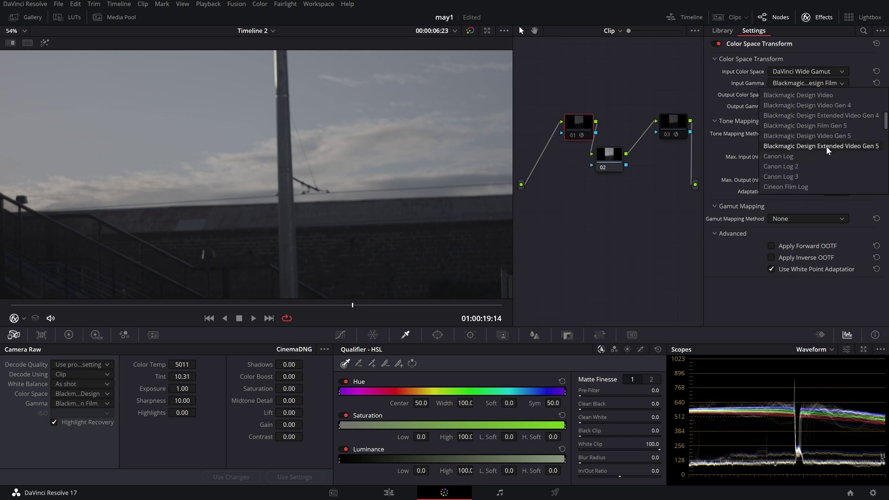
scroll(808, 152, "down", 2)
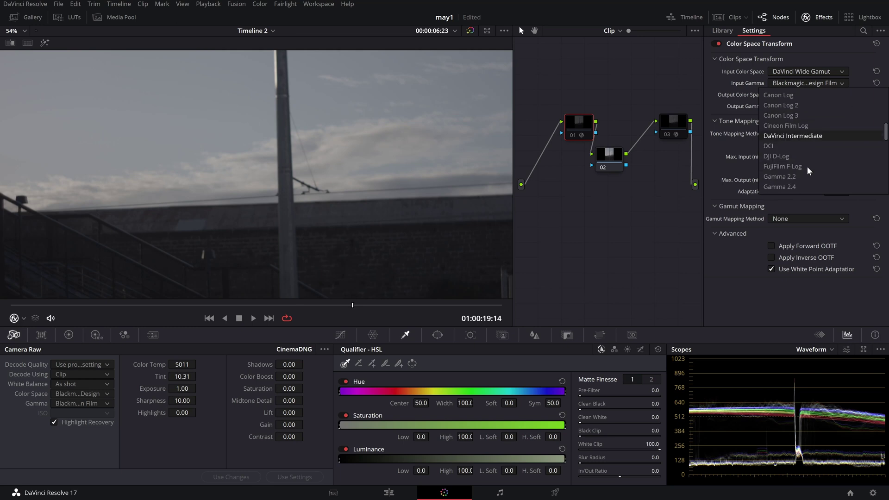
left_click(802, 136)
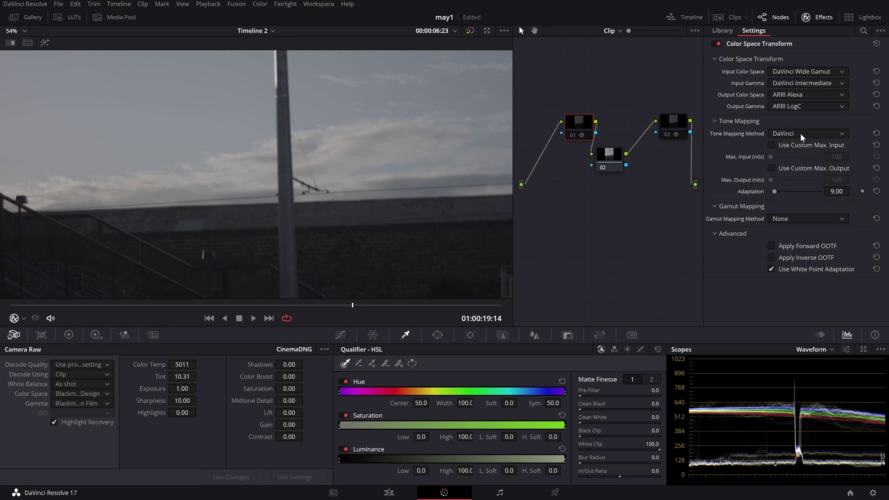
Step: Return node 01's input gamma to Blackmagic Design Film
left_click(785, 94)
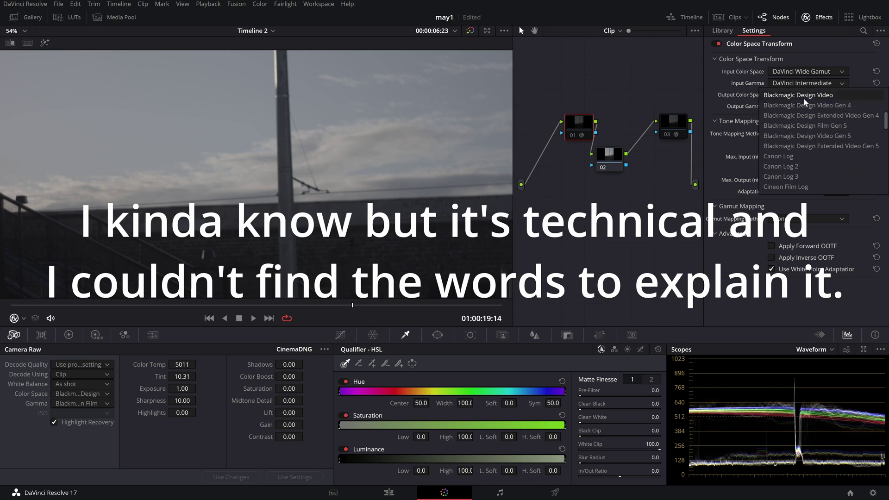
scroll(815, 145, "up", 2)
left_click(821, 95)
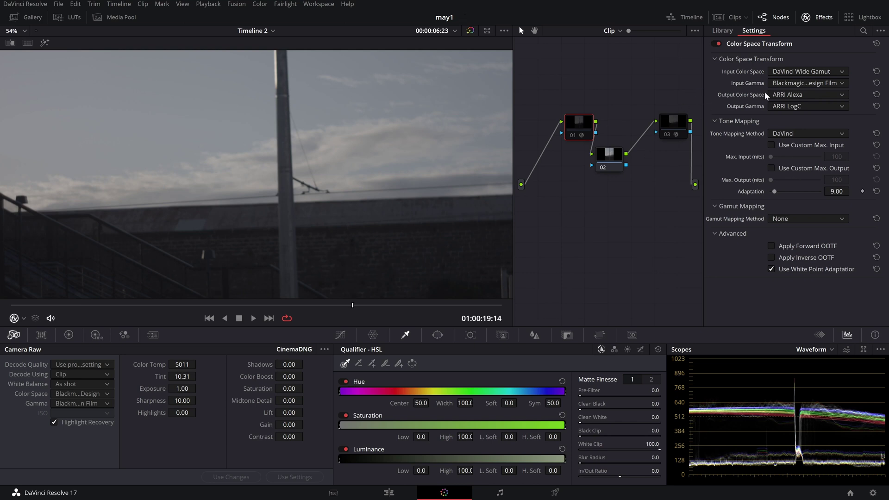
Step: Set node 01's output color space to DaVinci Wide Gamut and its output gamma to DaVinci Intermediate
left_click(791, 96)
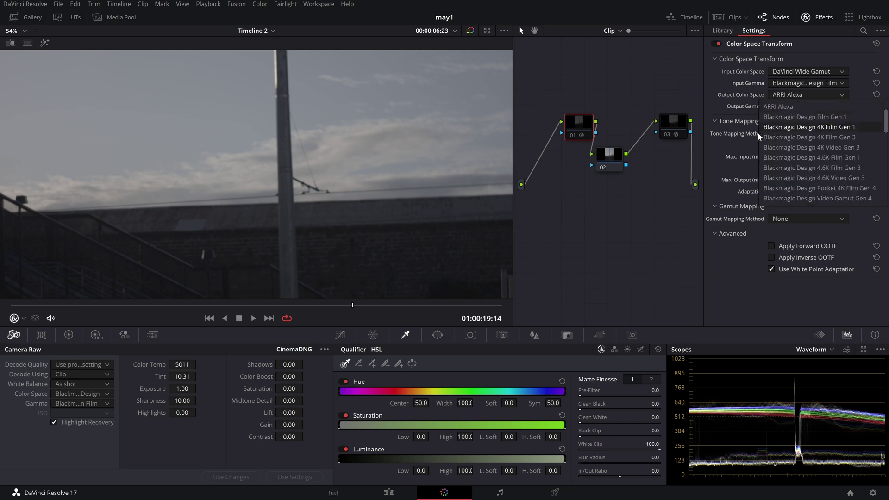
scroll(810, 158, "down", 3)
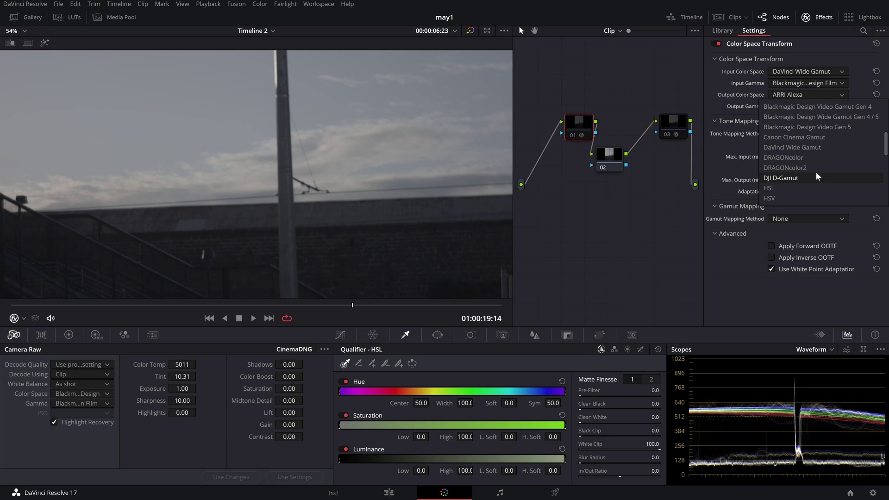
left_click(805, 148)
left_click(802, 109)
scroll(807, 170, "down", 5)
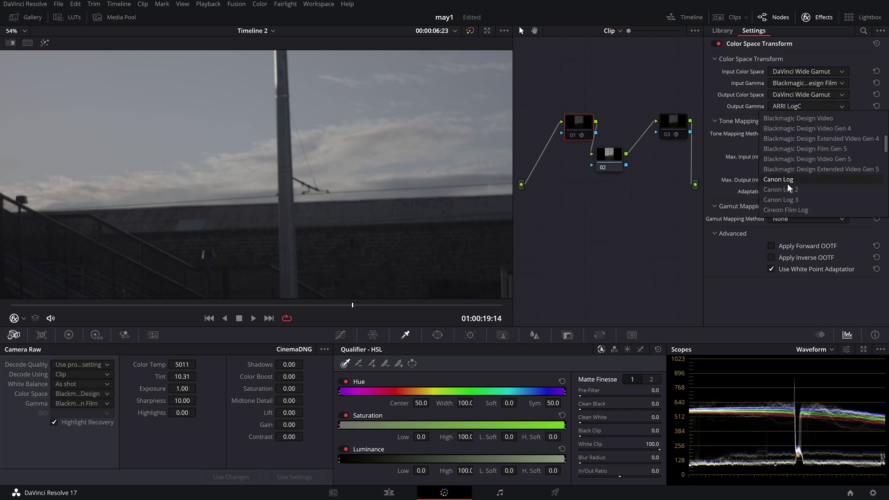
left_click(805, 159)
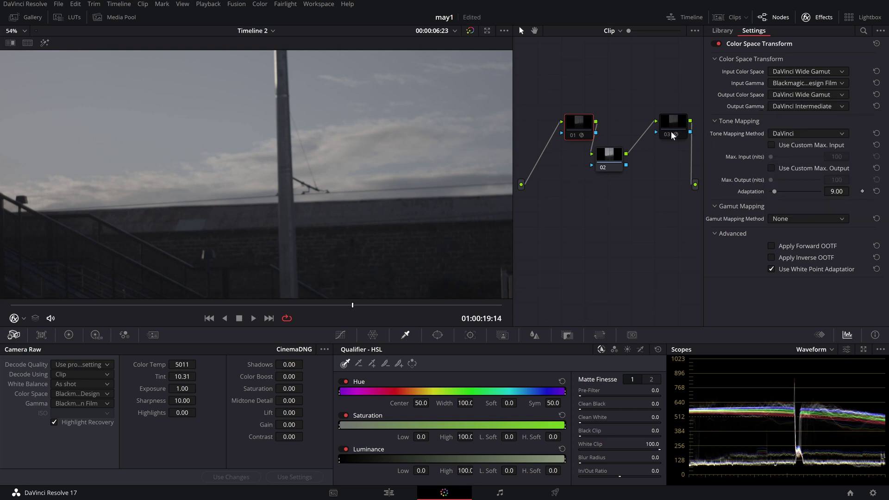
Step: Set node 03's input color space to DaVinci Wide Gamut and its input gamma to DaVinci Intermediate
left_click(830, 76)
scroll(814, 143, "down", 5)
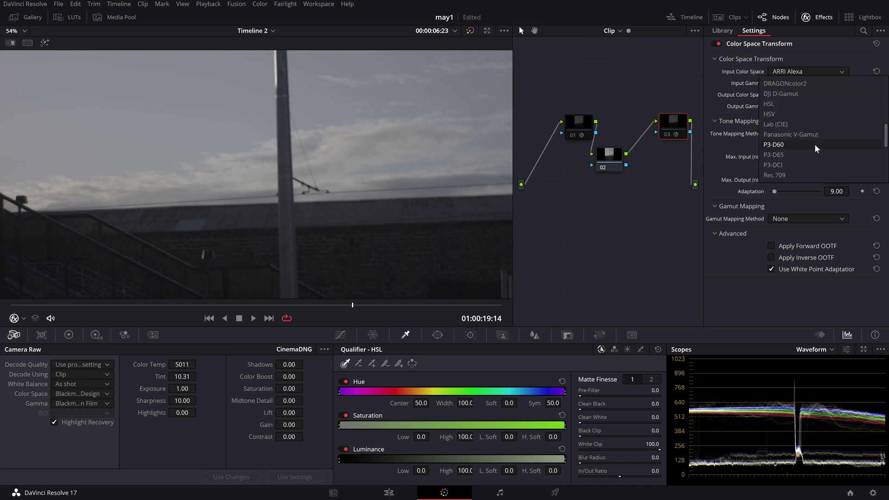
left_click(803, 95)
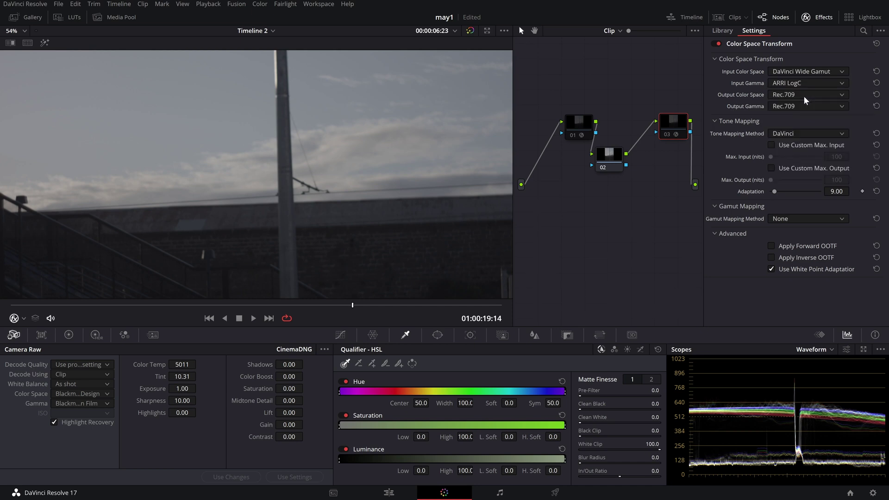
left_click(803, 85)
scroll(814, 146, "down", 3)
scroll(815, 145, "down", 1)
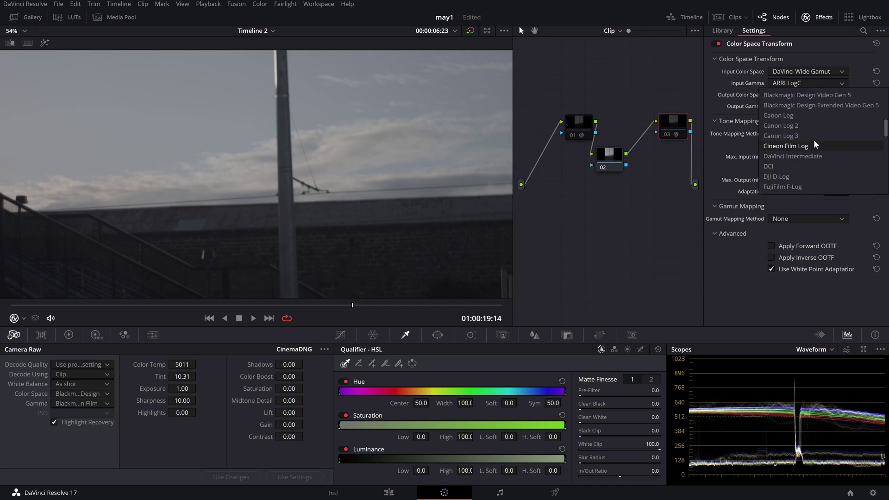
left_click(787, 156)
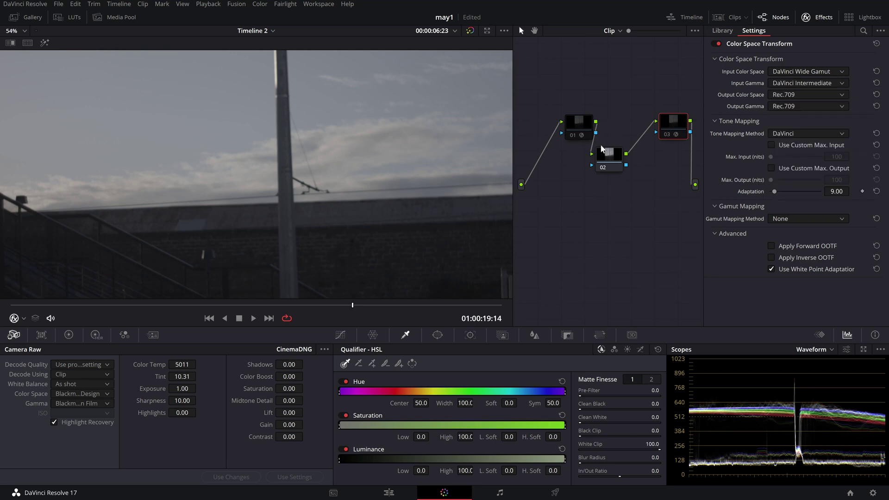
Step: Turn the grade nodes back on and move node 02 below and between nodes 01 and 03
key("ctrl+d")
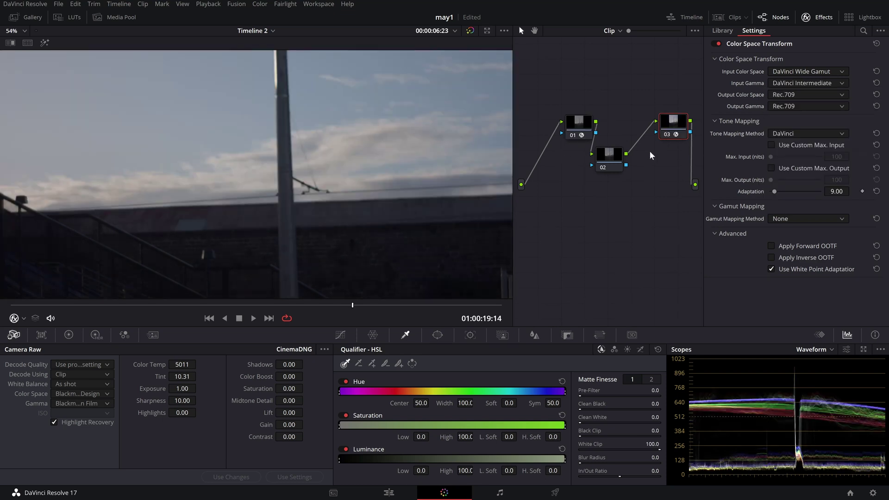
left_click_drag(623, 168, 650, 200)
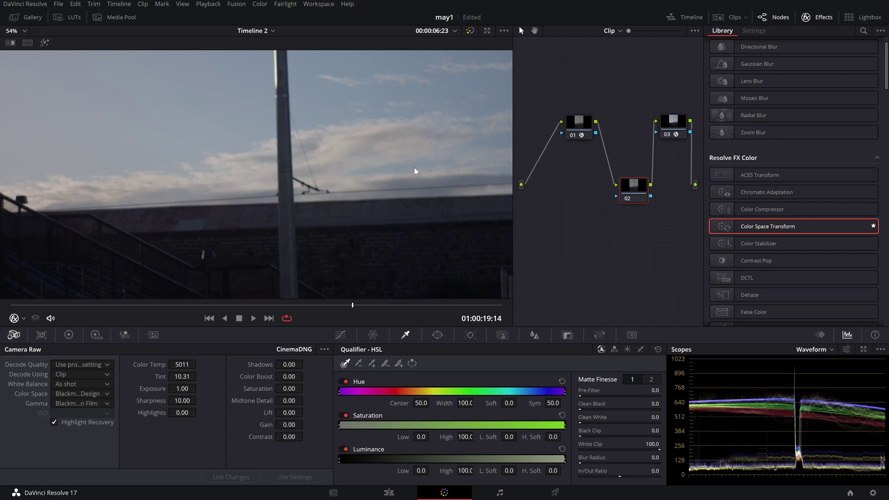
Step: Show the clip thumbnails and gallery, grab a still of clip 02's new grade, and delete the older still of that clip
left_click(718, 17)
left_click(25, 4)
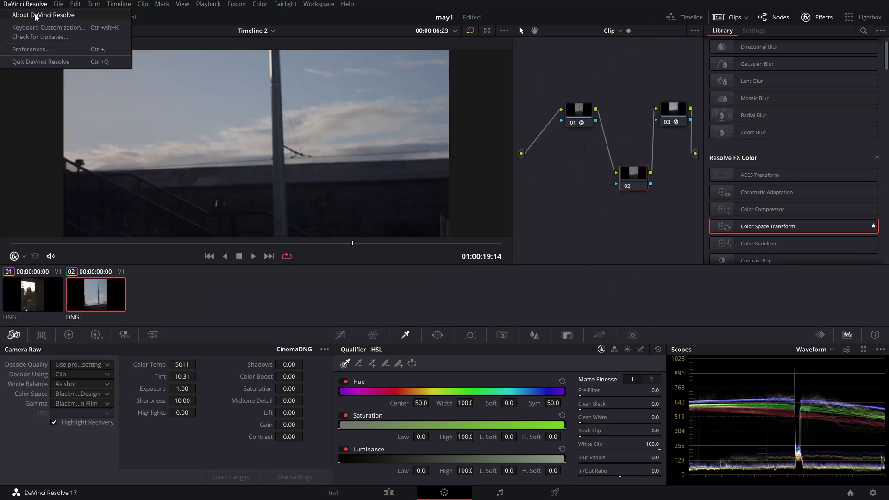
key("Escape")
left_click(19, 18)
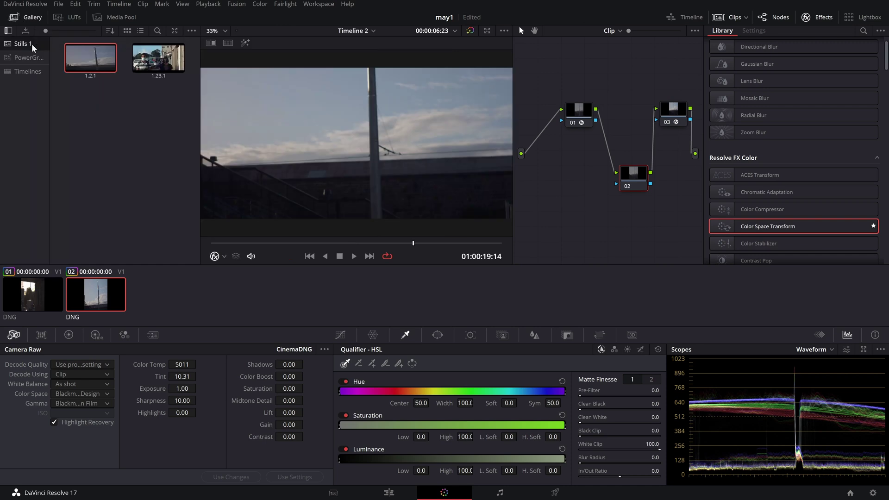
left_click(56, 299)
right_click(274, 159)
left_click(187, 208)
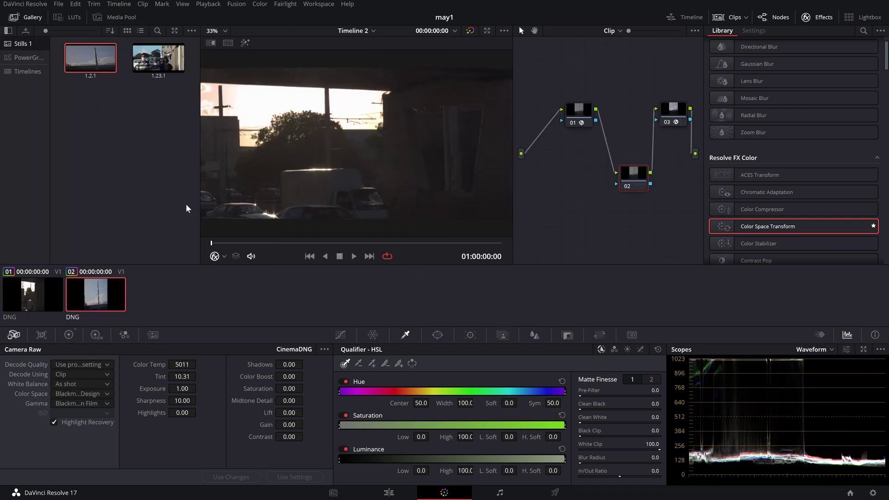
right_click(269, 125)
left_click(280, 129)
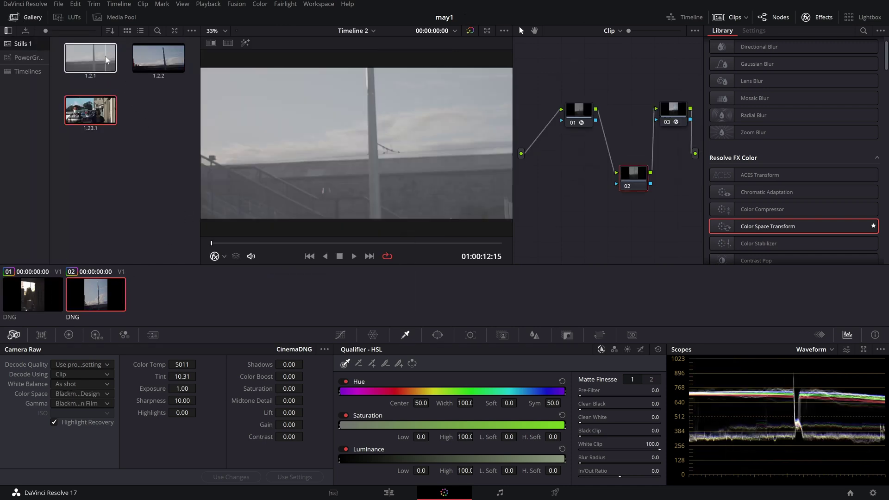
left_click(92, 58)
key("Delete")
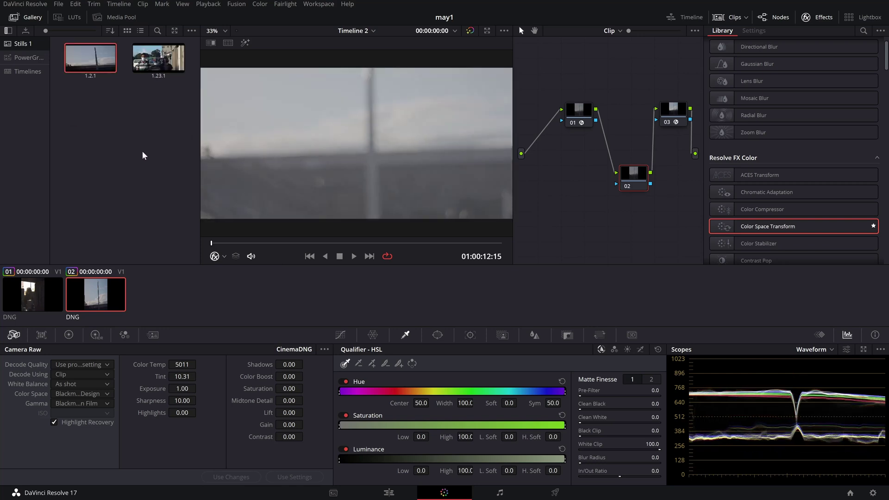
Step: Apply the grade from still 1.2.1 to clip 01, replacing its existing node tree
left_click(31, 300)
right_click(102, 66)
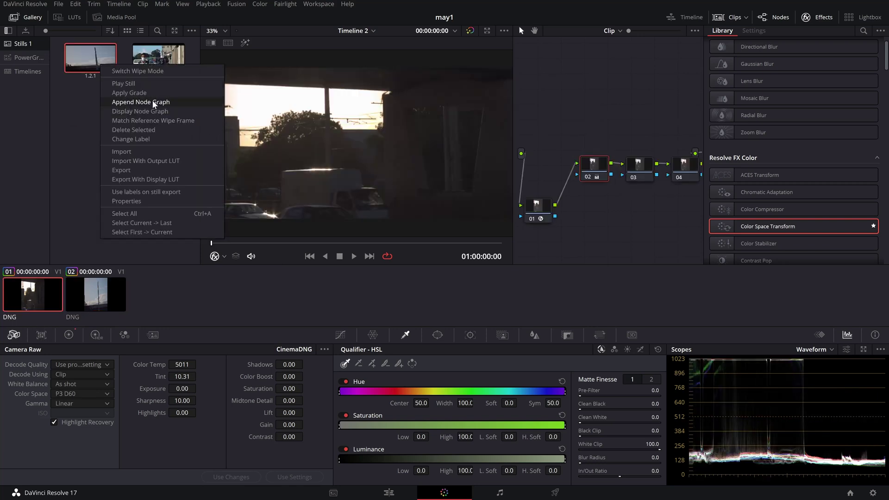
left_click(155, 102)
Step: Check the Color Space Transform settings of nodes 03 and 01, and hide the clip thumbnails and gallery
left_click(670, 114)
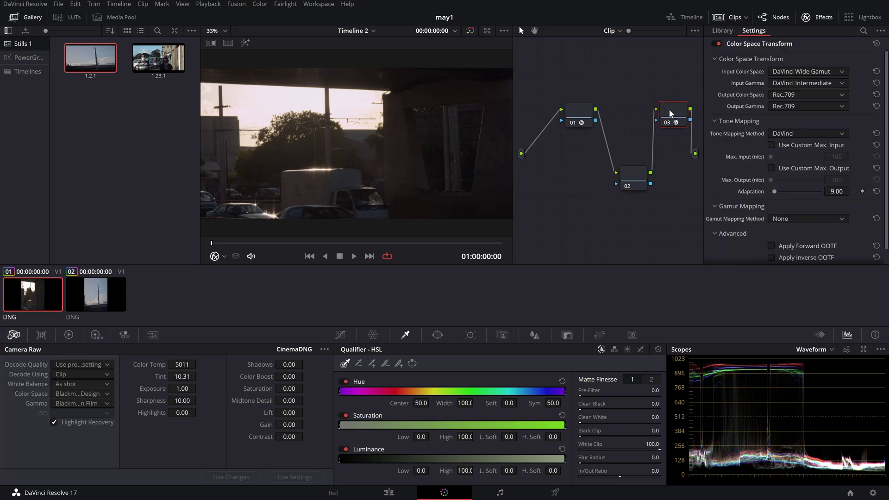
left_click(587, 113)
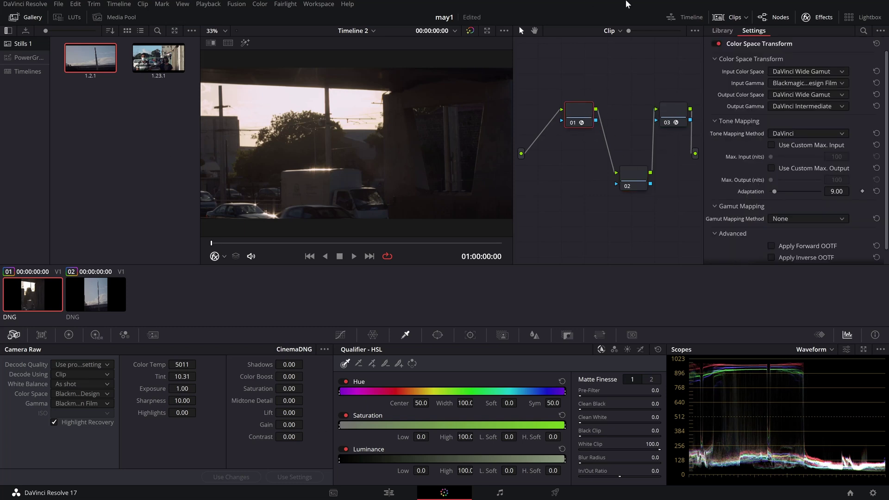
left_click(715, 18)
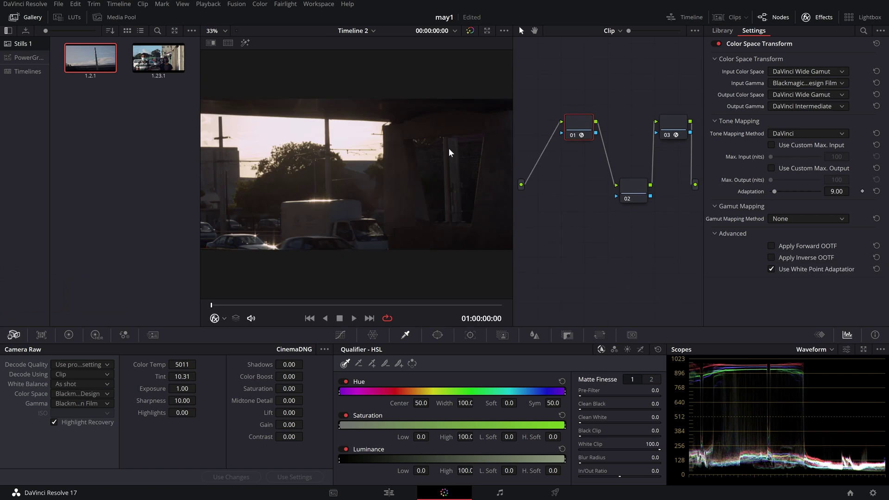
left_click(29, 17)
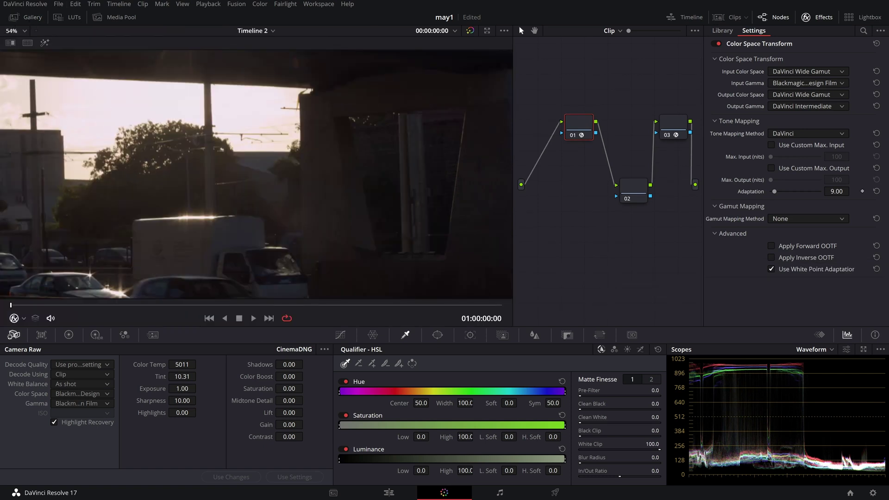
Step: Lower clip 01's Camera Raw Highlights to -49 and further to -66
left_click(182, 412)
type("-49")
key("Return")
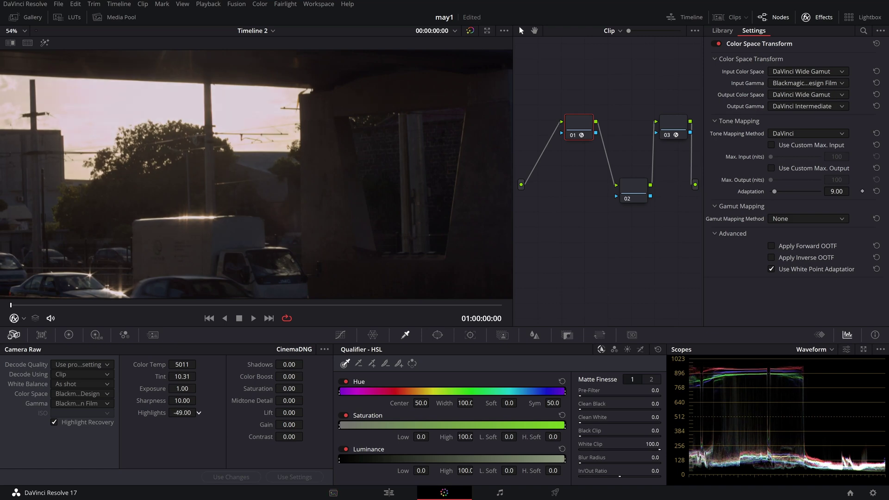
left_click_drag(199, 413, 18, 161)
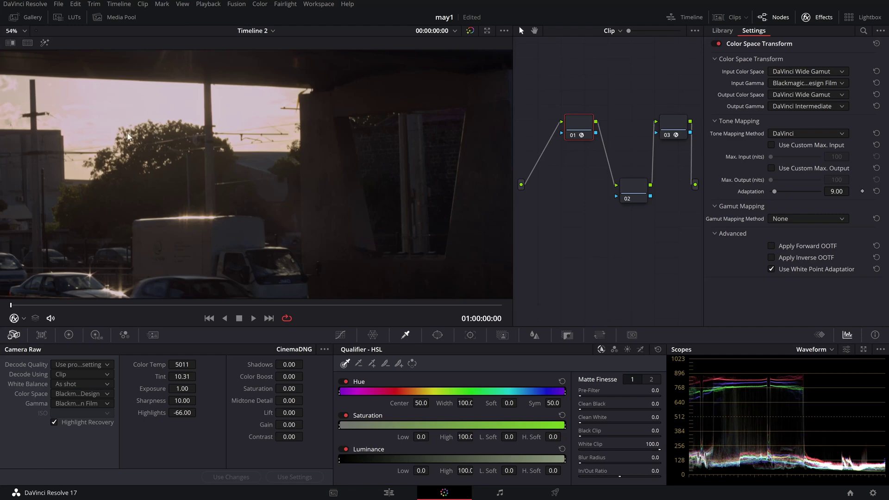
Step: Play back the start of clip 01 to examine the highlights, and return the playhead to the first frame
key("space")
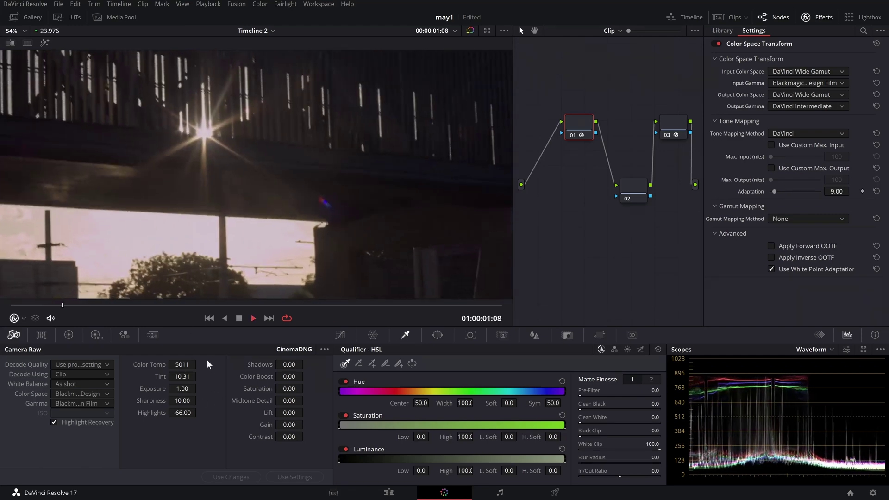
key("space")
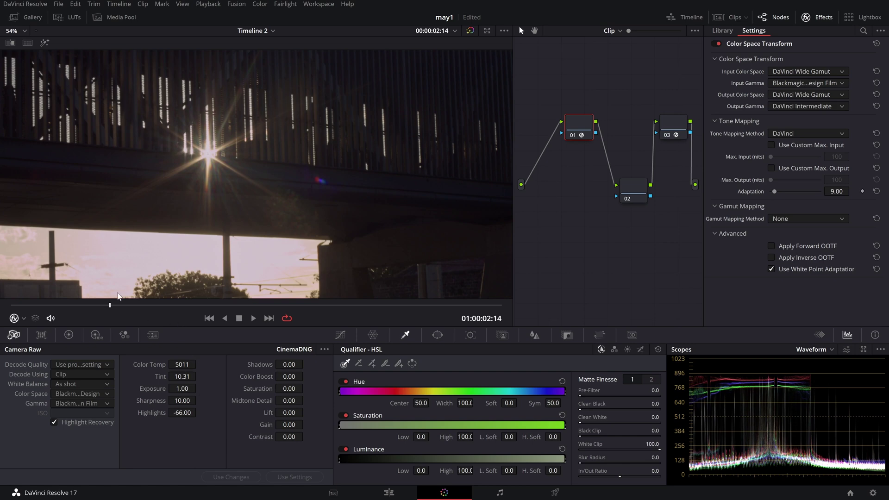
left_click_drag(105, 305, 10, 305)
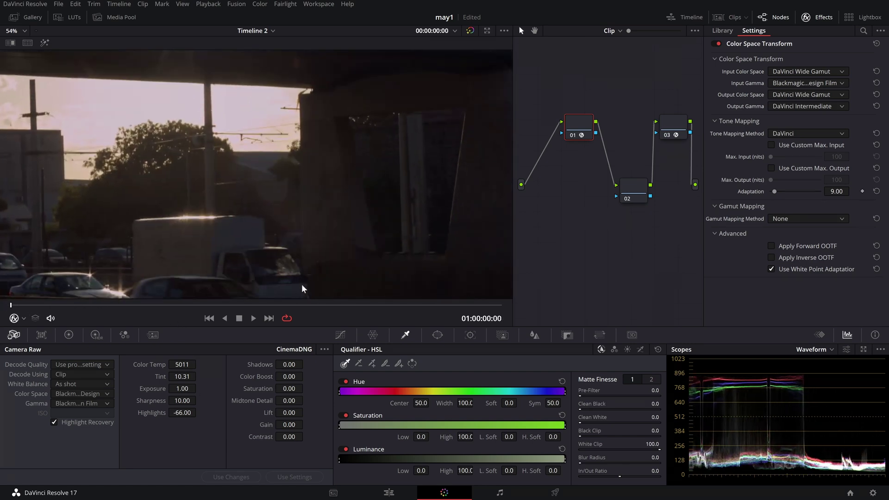
Step: Reset clip 01's Camera Raw Exposure and raise it to 1.61, and reset Highlights to 0
double_click(156, 389)
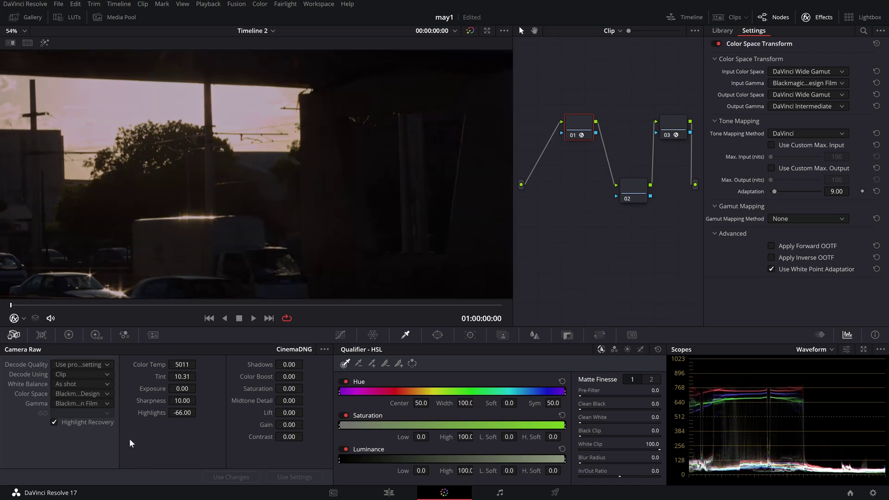
mouse_move(181, 389)
left_mouse_down()
mouse_move(185, 376)
mouse_move(185, 390)
left_mouse_up()
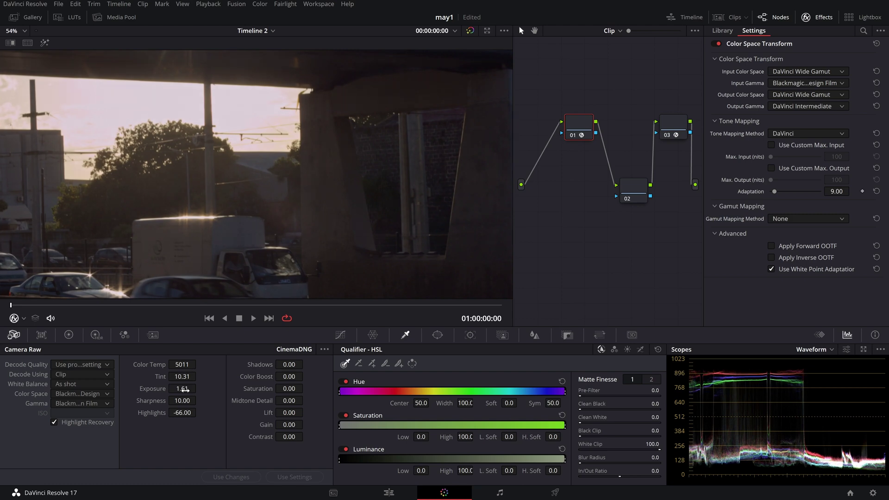
double_click(158, 416)
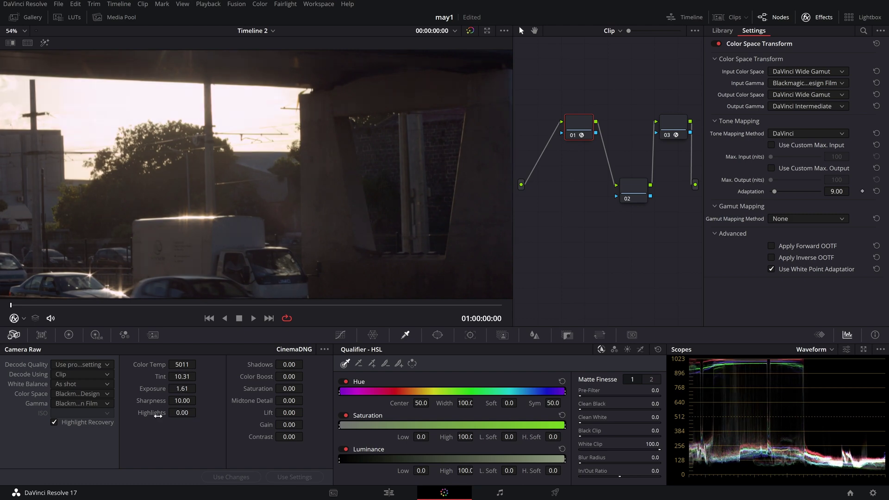